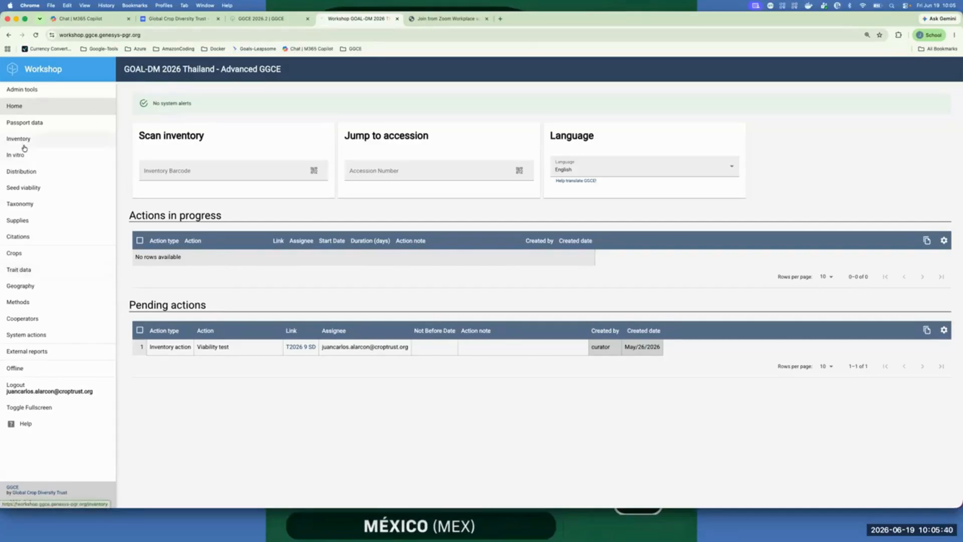
Step: Open the inventory list's search filters and limit the inventory type to SD
{"action": "left_click", "coordinate": [23, 141]}
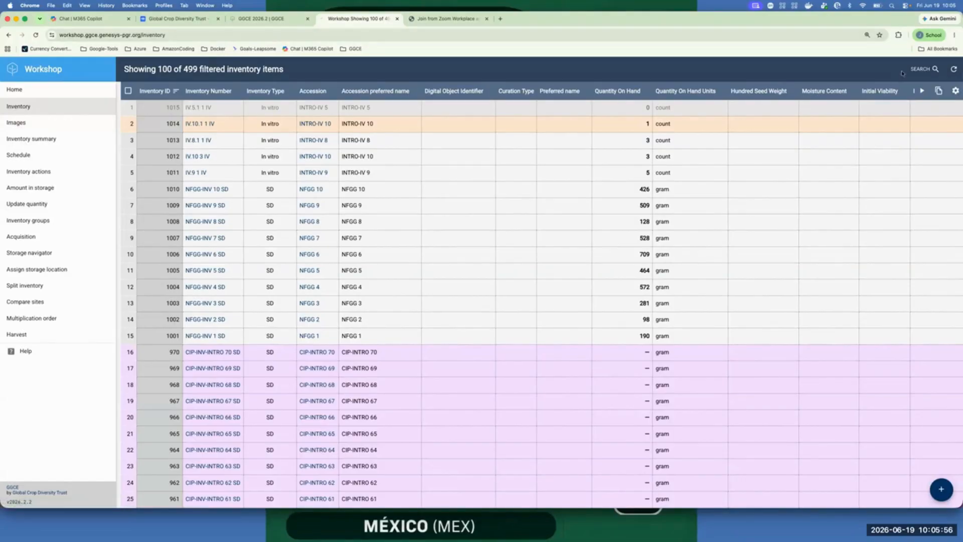
{"action": "left_click", "coordinate": [920, 70]}
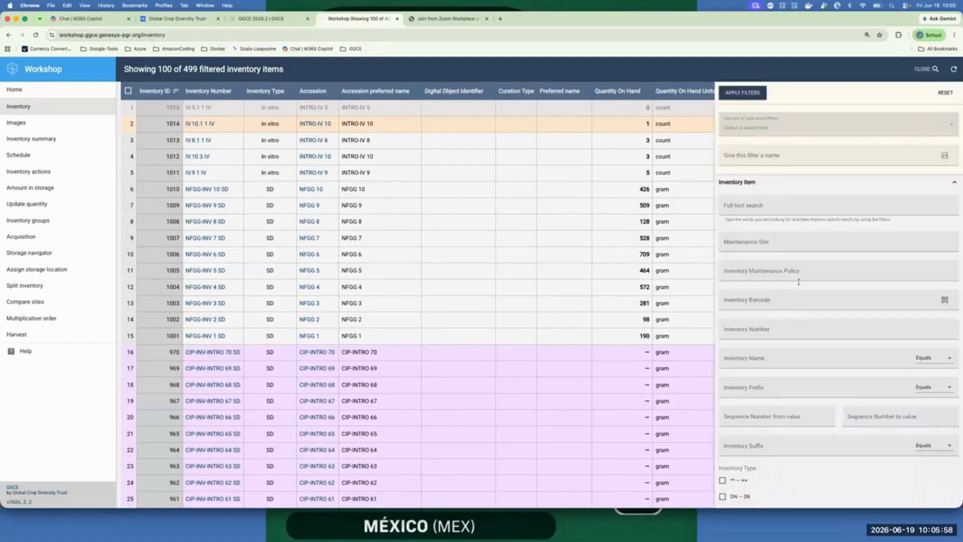
{"action": "scroll", "coordinate": [799, 282], "scroll_direction": "down", "scroll_amount": 2}
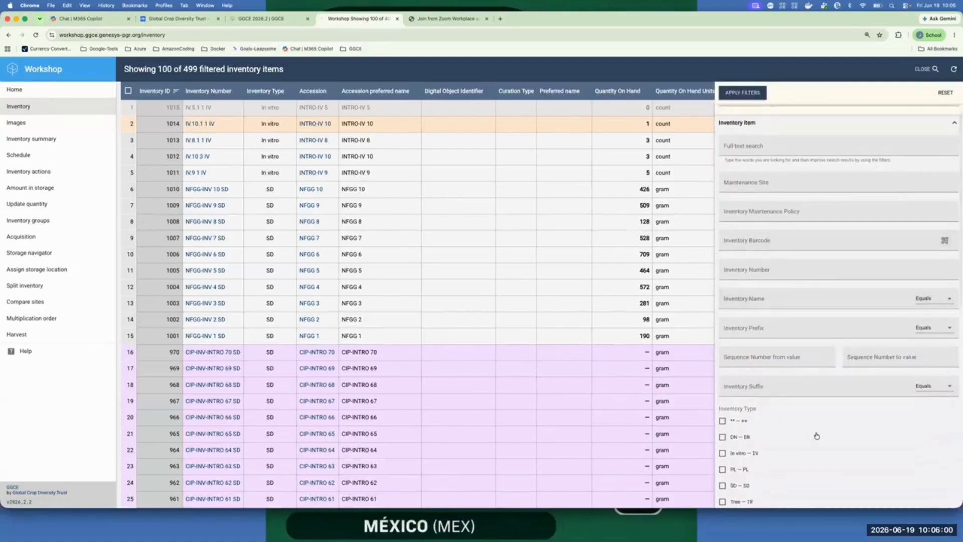
{"action": "scroll", "coordinate": [805, 331], "scroll_direction": "down", "scroll_amount": 2}
{"action": "scroll", "coordinate": [805, 332], "scroll_direction": "down", "scroll_amount": 3}
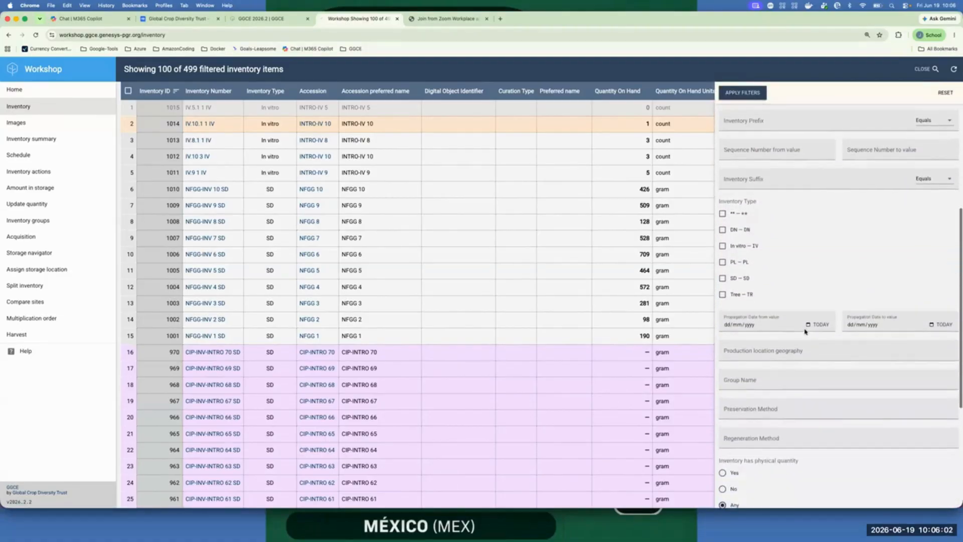
{"action": "left_click", "coordinate": [722, 281]}
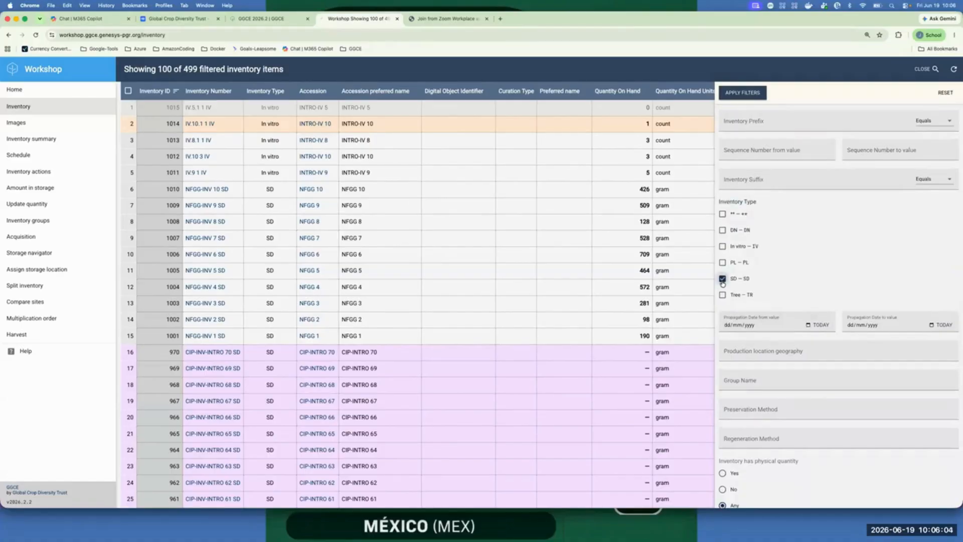
Step: In the quantity and distribution filters, limit the availability status to Low inventory — LOW
{"action": "scroll", "coordinate": [843, 427], "scroll_direction": "down", "scroll_amount": 3}
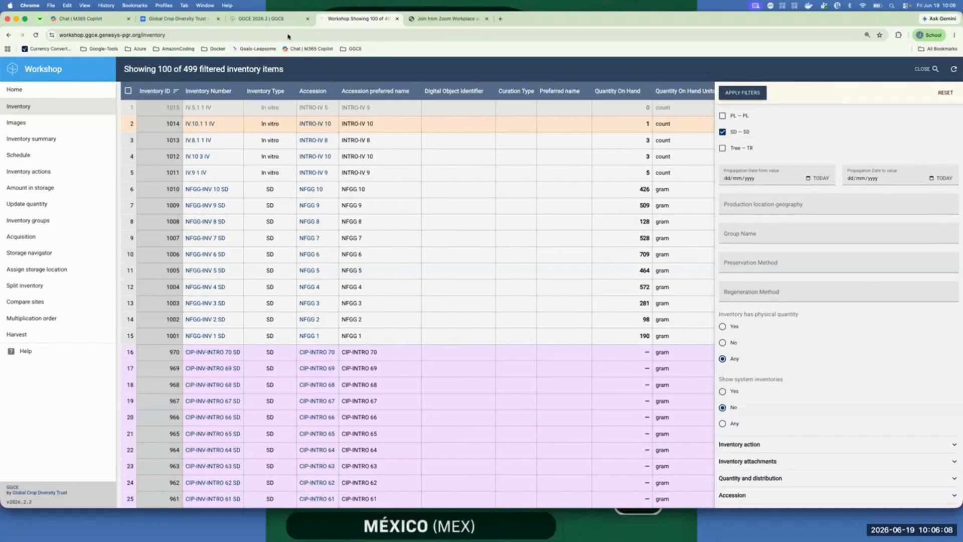
{"action": "scroll", "coordinate": [744, 271], "scroll_direction": "down", "scroll_amount": 2}
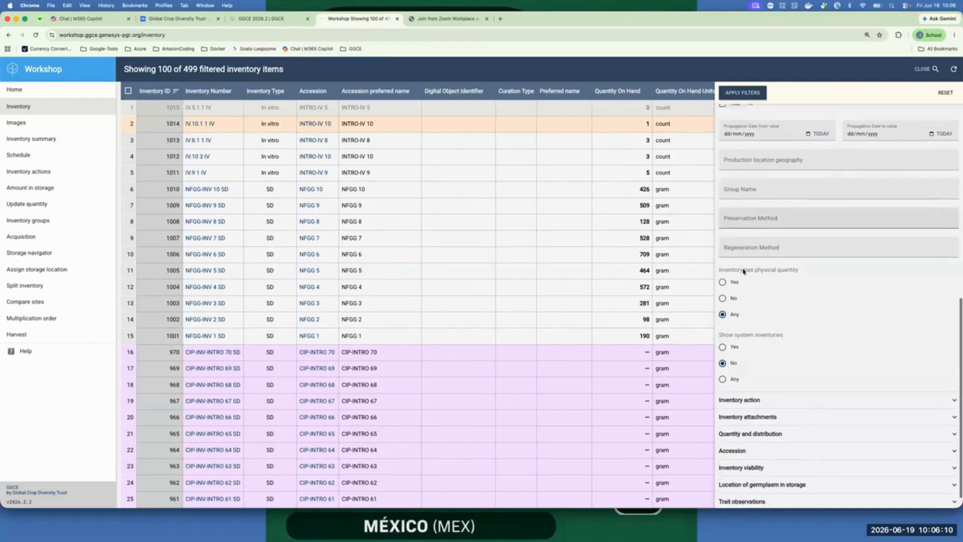
{"action": "scroll", "coordinate": [840, 340], "scroll_direction": "up", "scroll_amount": 2}
{"action": "scroll", "coordinate": [852, 361], "scroll_direction": "down", "scroll_amount": 3}
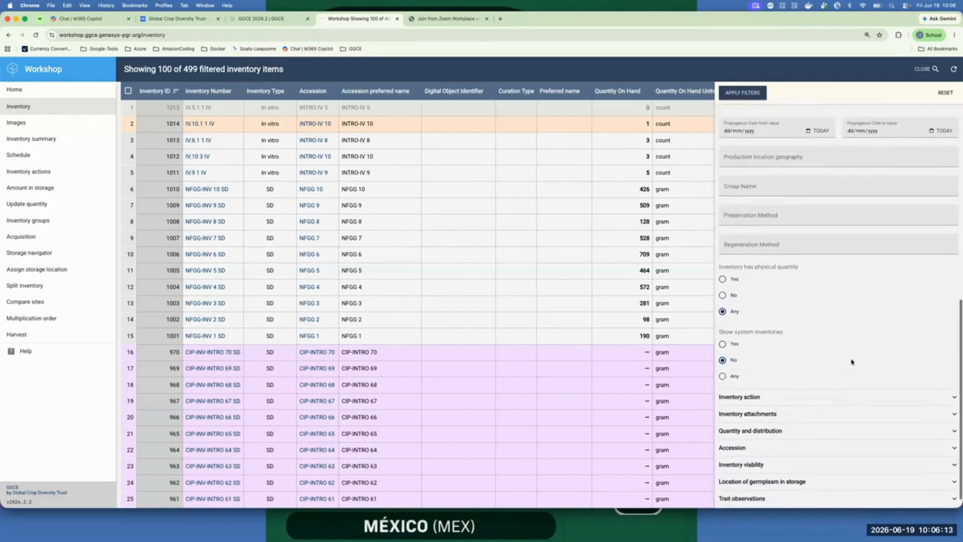
{"action": "left_click", "coordinate": [955, 416]}
{"action": "scroll", "coordinate": [827, 436], "scroll_direction": "down", "scroll_amount": 5}
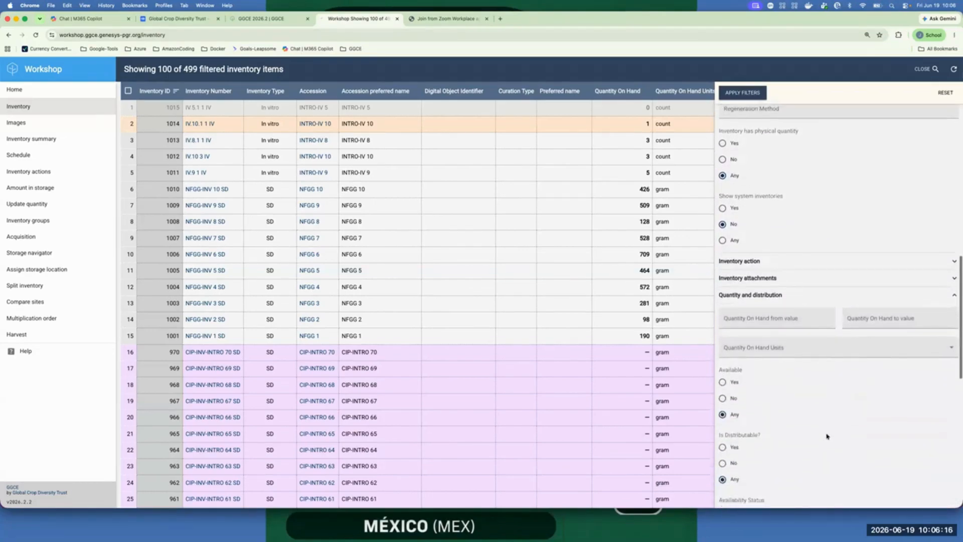
{"action": "scroll", "coordinate": [827, 436], "scroll_direction": "down", "scroll_amount": 8}
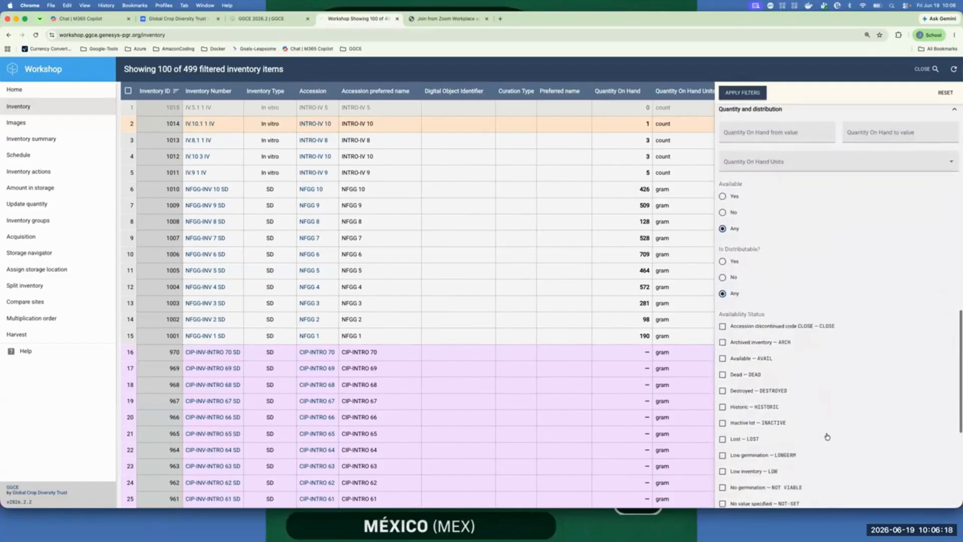
{"action": "left_click", "coordinate": [722, 467]}
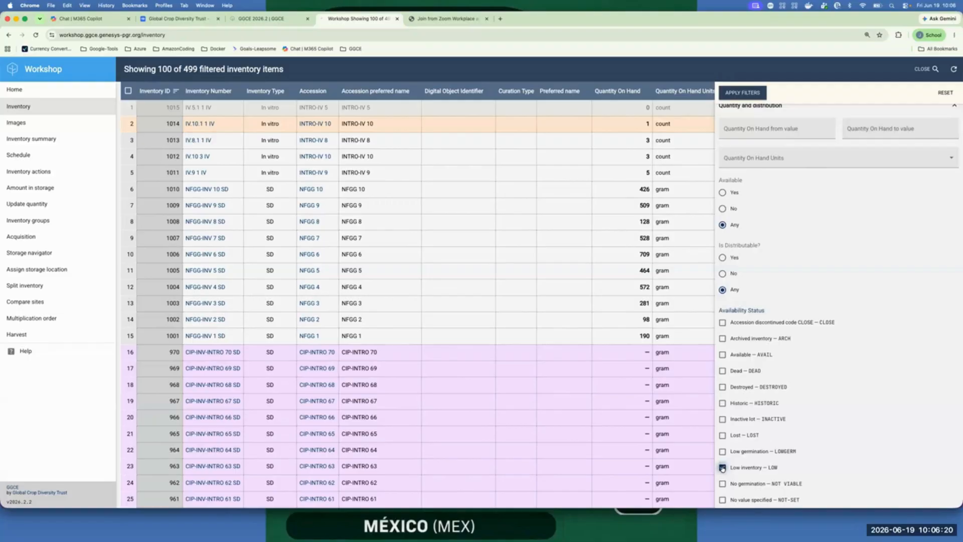
Step: In the inventory viability filters, set the upper limit of latest viability to 85 and apply the filters
{"action": "scroll", "coordinate": [848, 430], "scroll_direction": "down", "scroll_amount": 9}
{"action": "scroll", "coordinate": [849, 429], "scroll_direction": "down", "scroll_amount": 2}
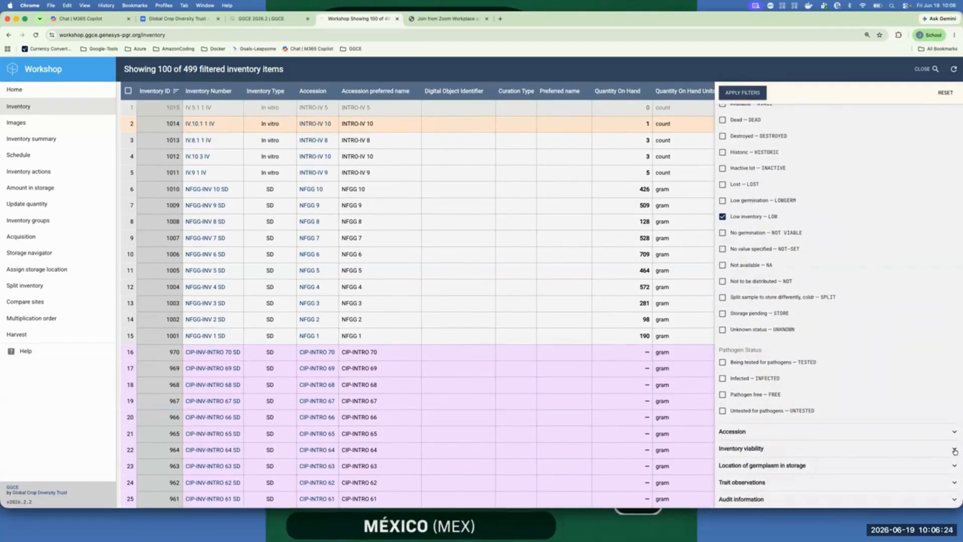
{"action": "left_click", "coordinate": [954, 450]}
{"action": "scroll", "coordinate": [849, 433], "scroll_direction": "down", "scroll_amount": 5}
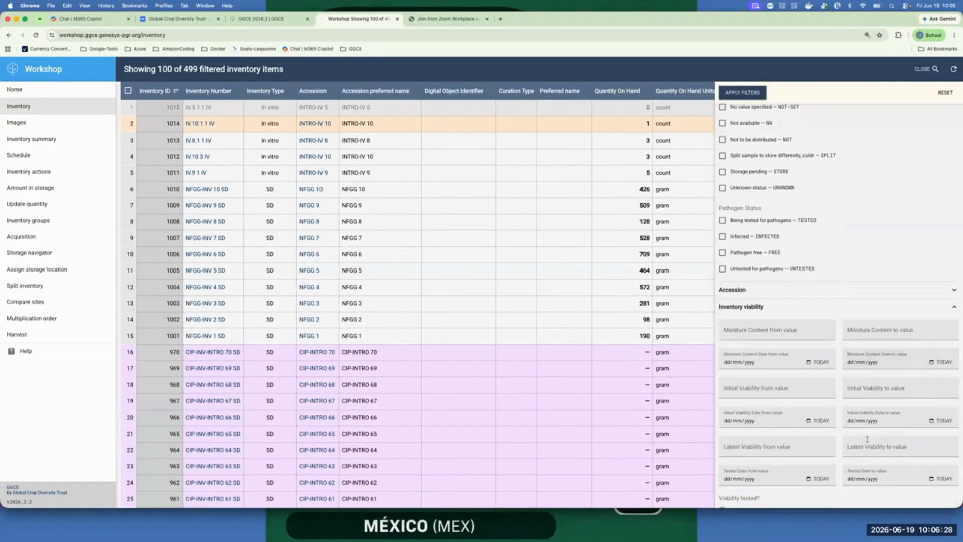
{"action": "left_click", "coordinate": [868, 447]}
{"action": "type", "text": "85"}
{"action": "left_click", "coordinate": [753, 98]}
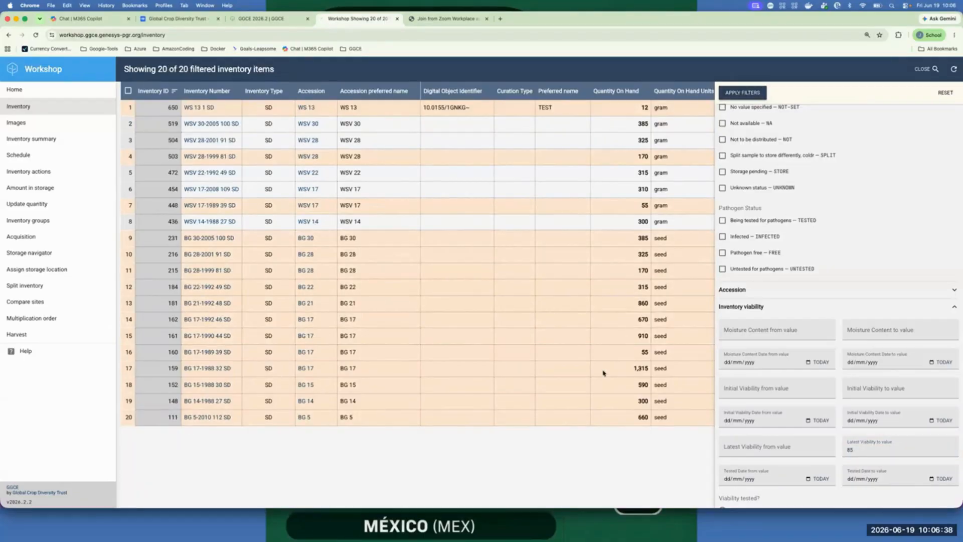
Step: Save the current filter as "Seed inventories with low quantity and low inventory(<85%)"
{"action": "scroll", "coordinate": [792, 384], "scroll_direction": "up", "scroll_amount": 15}
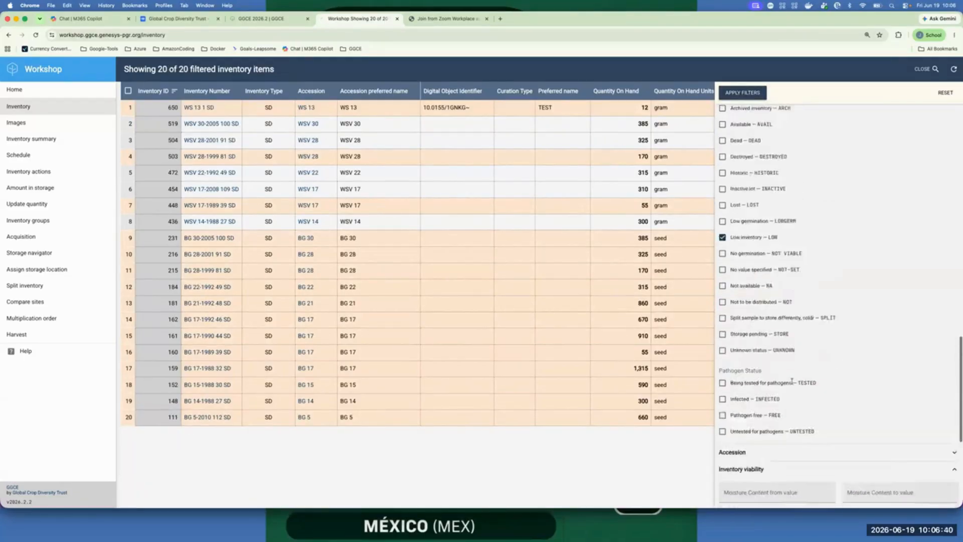
{"action": "scroll", "coordinate": [792, 383], "scroll_direction": "up", "scroll_amount": 3}
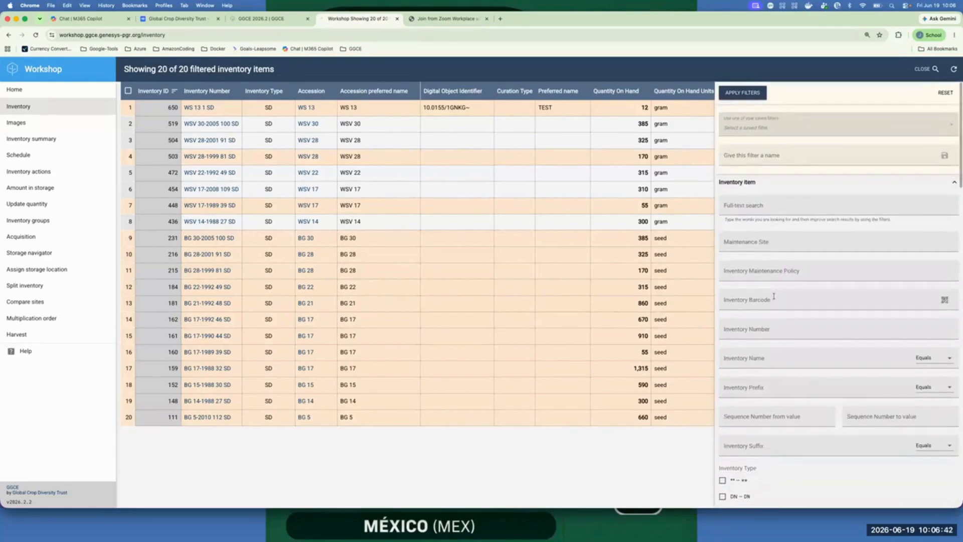
{"action": "left_click", "coordinate": [735, 159]}
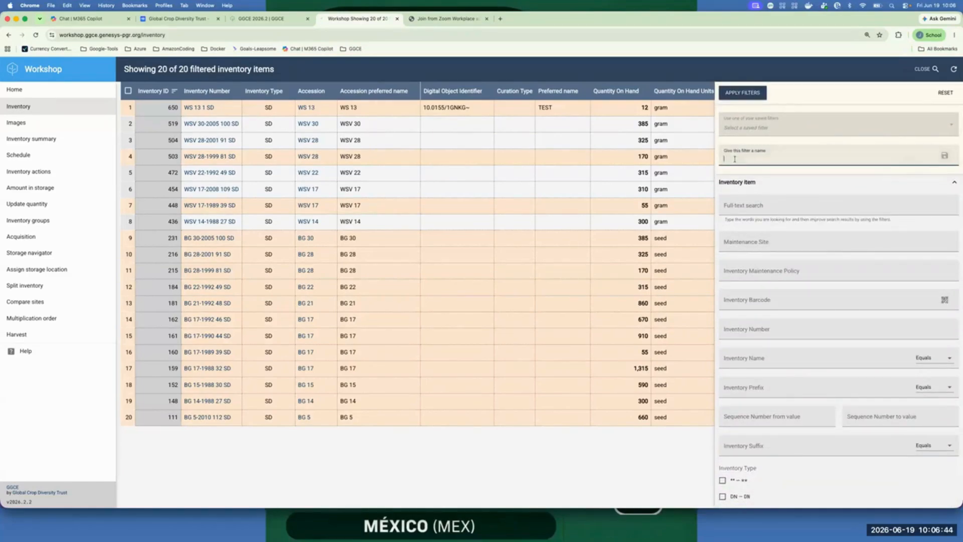
{"action": "type", "text": "Seed inventories with low quantity and low in"}
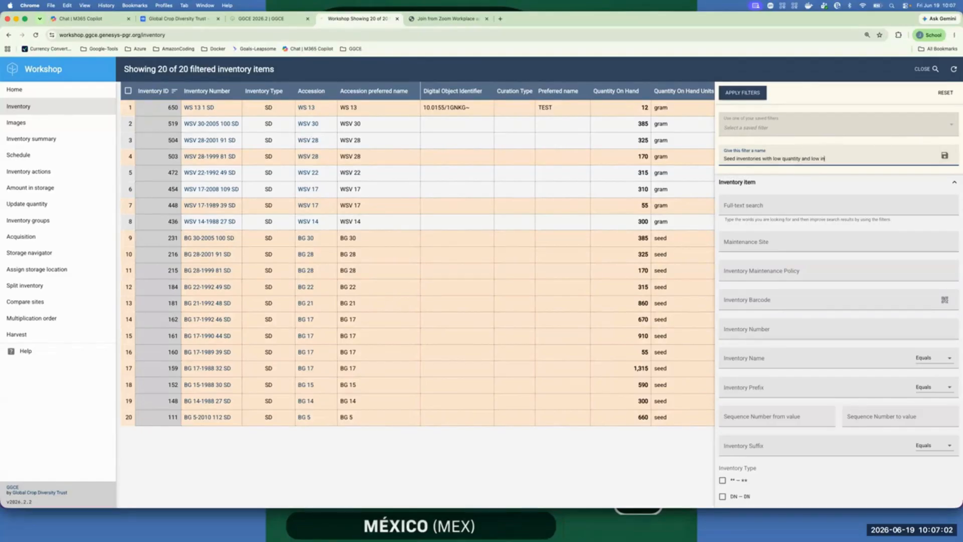
{"action": "type", "text": "ventory(<85%)"}
{"action": "left_click", "coordinate": [944, 155]}
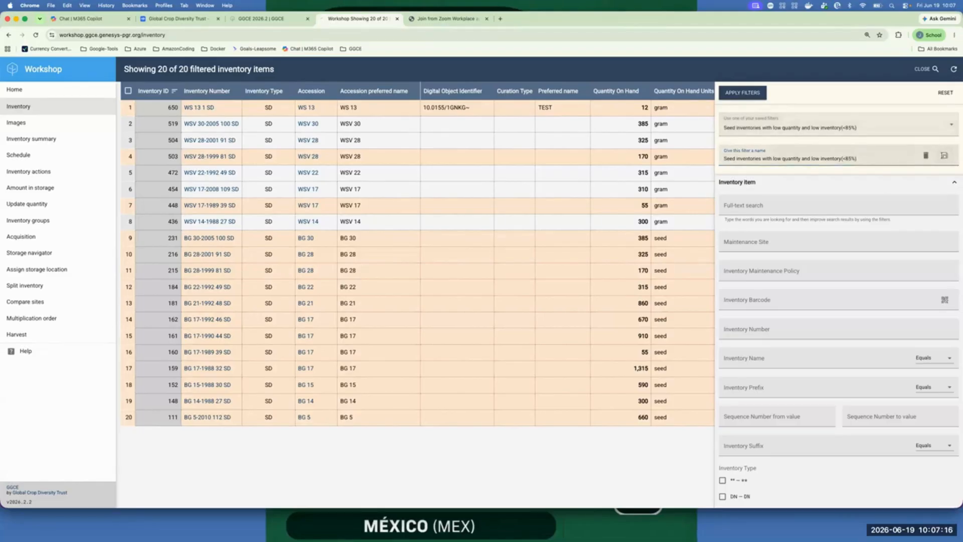
Step: Reset and close the inventory filters, and open the MCPD list in the passport data
{"action": "left_click", "coordinate": [946, 93]}
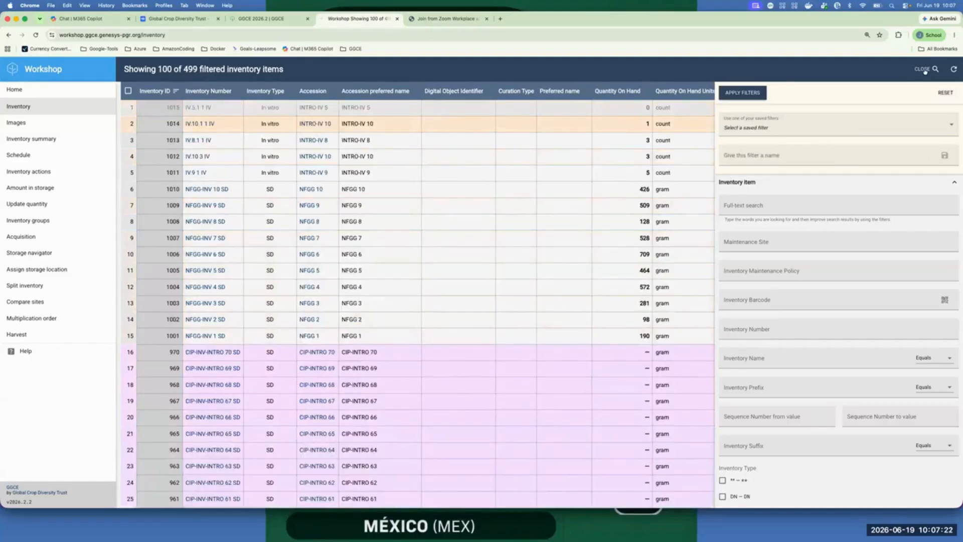
{"action": "left_click", "coordinate": [923, 69]}
{"action": "left_click", "coordinate": [16, 94]}
{"action": "left_click", "coordinate": [34, 122]}
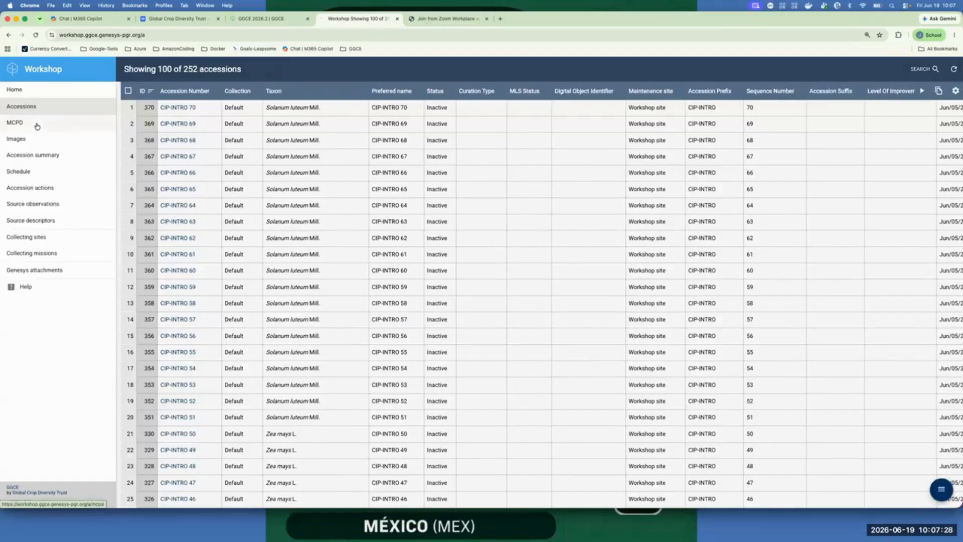
{"action": "left_click", "coordinate": [35, 123]}
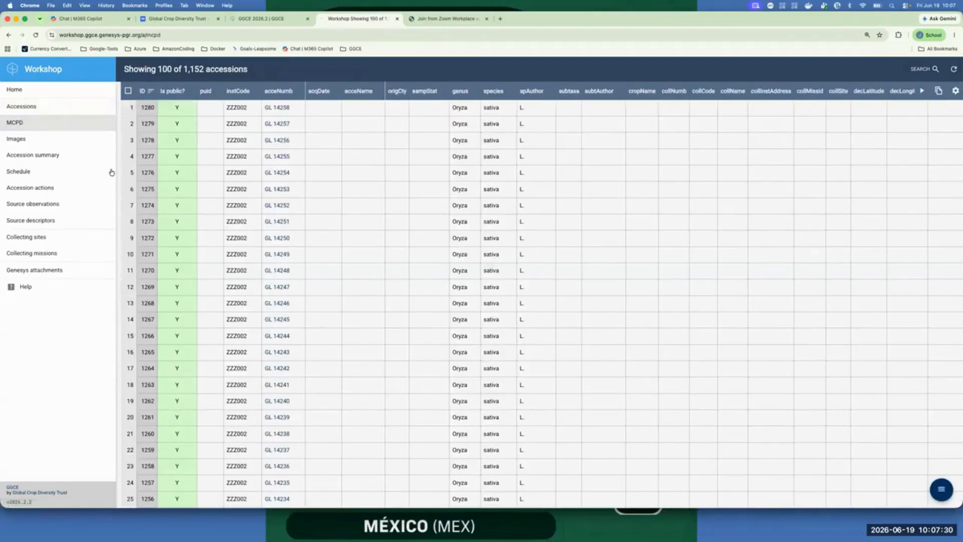
Step: Return to the inventory list and load the saved filter "Seed inventories with low quantity and low inventory(<85%)", dismissing the Code update request
{"action": "left_click", "coordinate": [34, 95]}
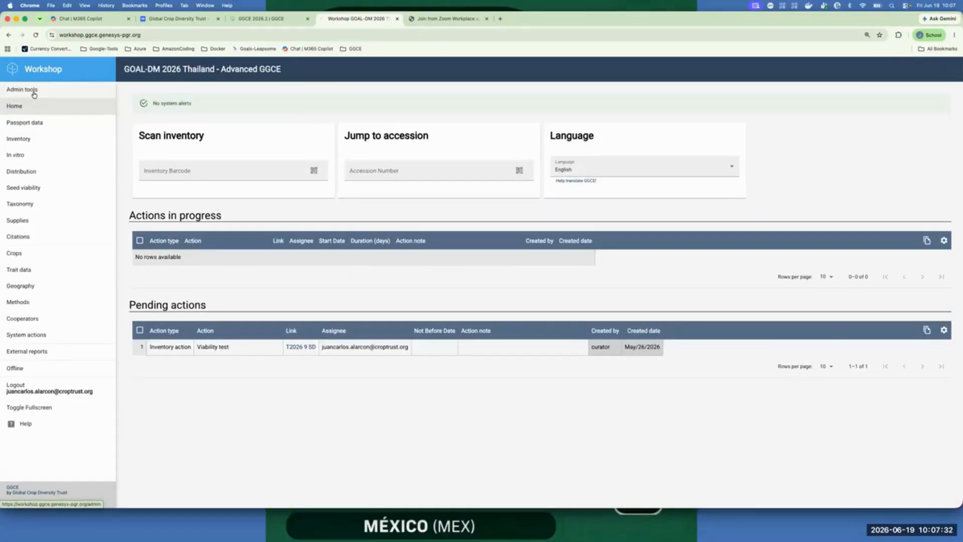
{"action": "left_click", "coordinate": [29, 140]}
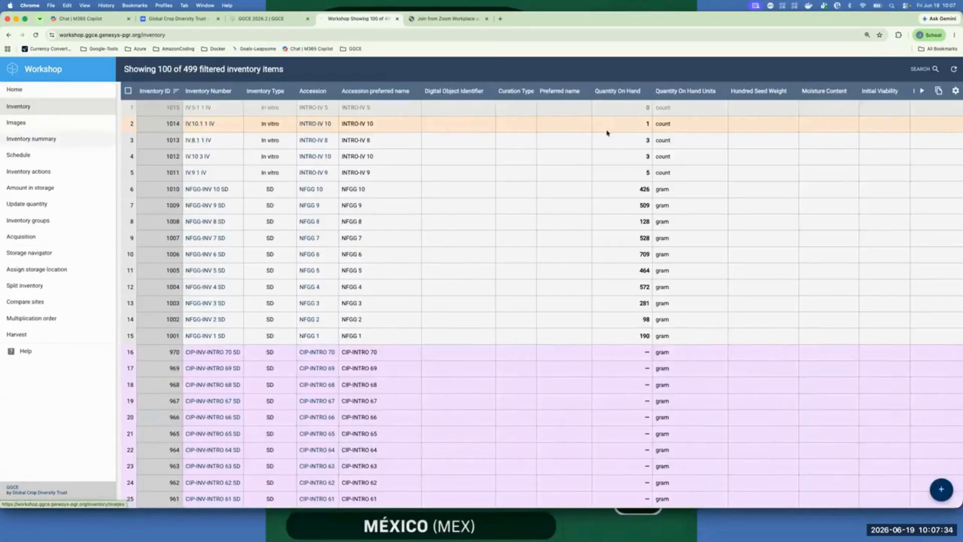
{"action": "left_click", "coordinate": [922, 70]}
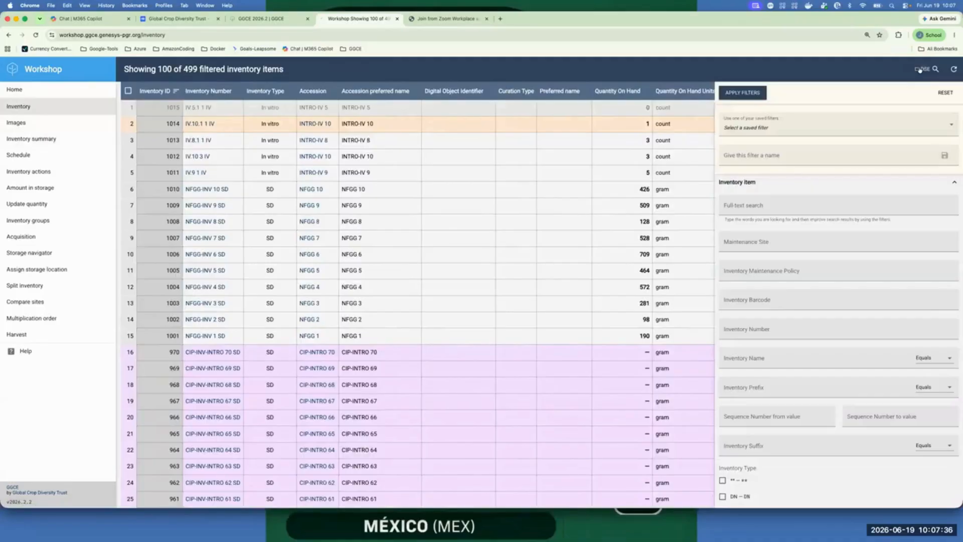
{"action": "left_click", "coordinate": [950, 126]}
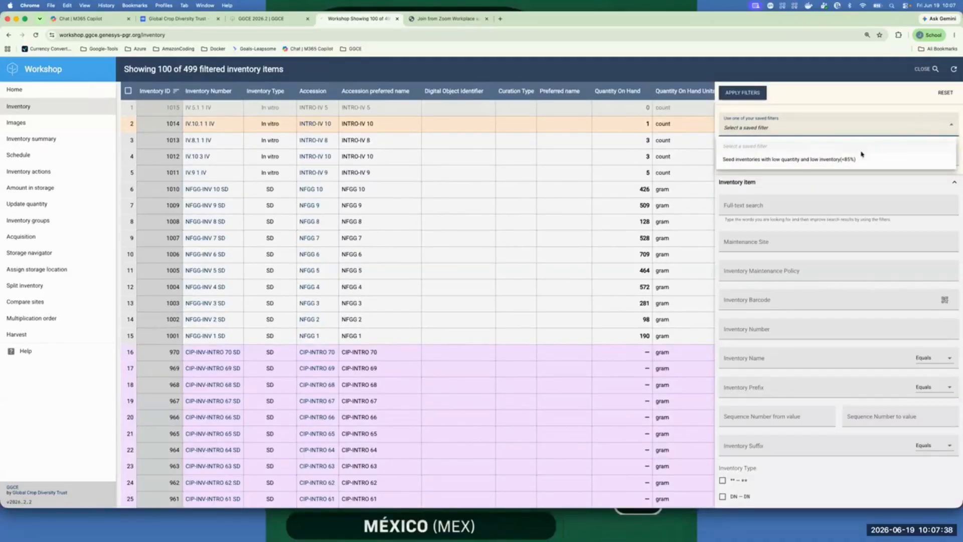
{"action": "left_click", "coordinate": [839, 159]}
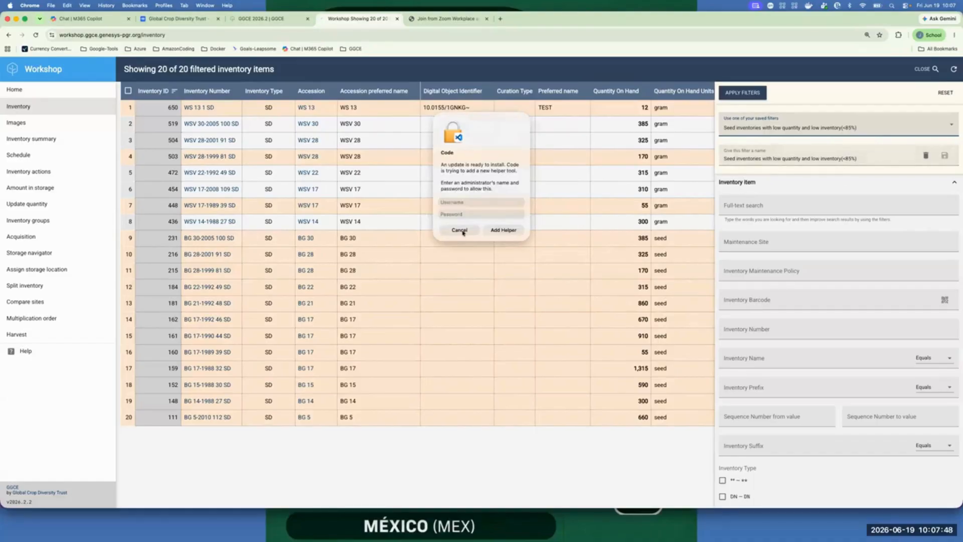
{"action": "left_click", "coordinate": [461, 231]}
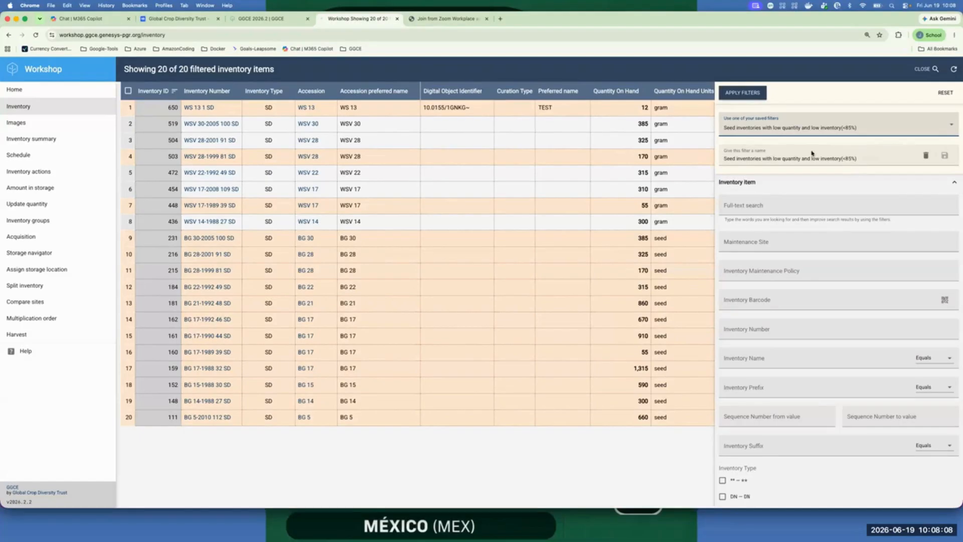
{"action": "left_click", "coordinate": [924, 72]}
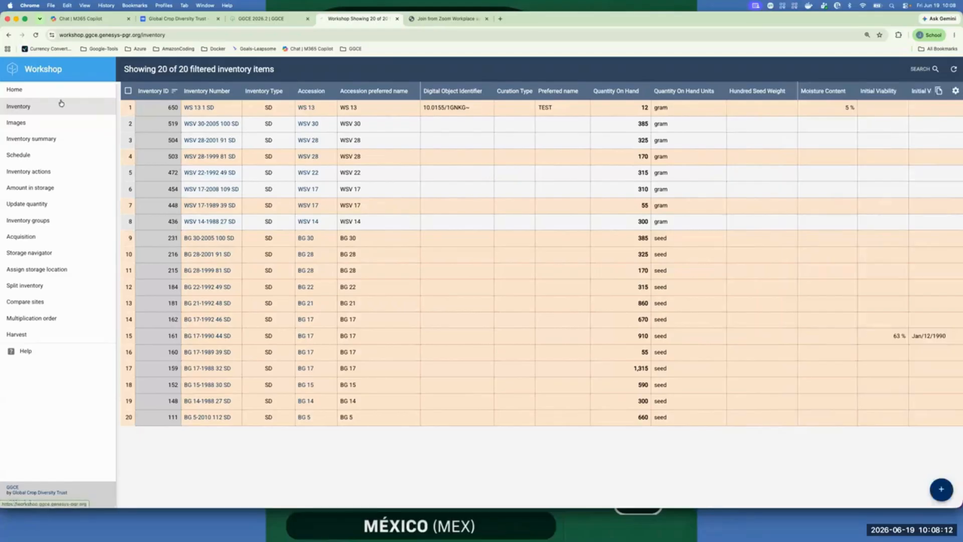
Step: Open the search filters of the passport data accessions and set the genus to Zea
{"action": "left_click", "coordinate": [32, 91]}
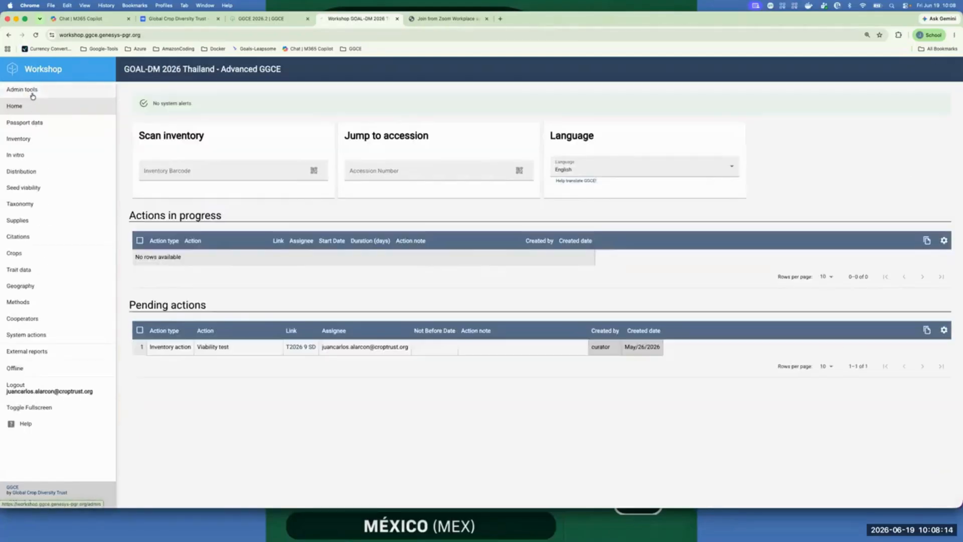
{"action": "left_click", "coordinate": [34, 123]}
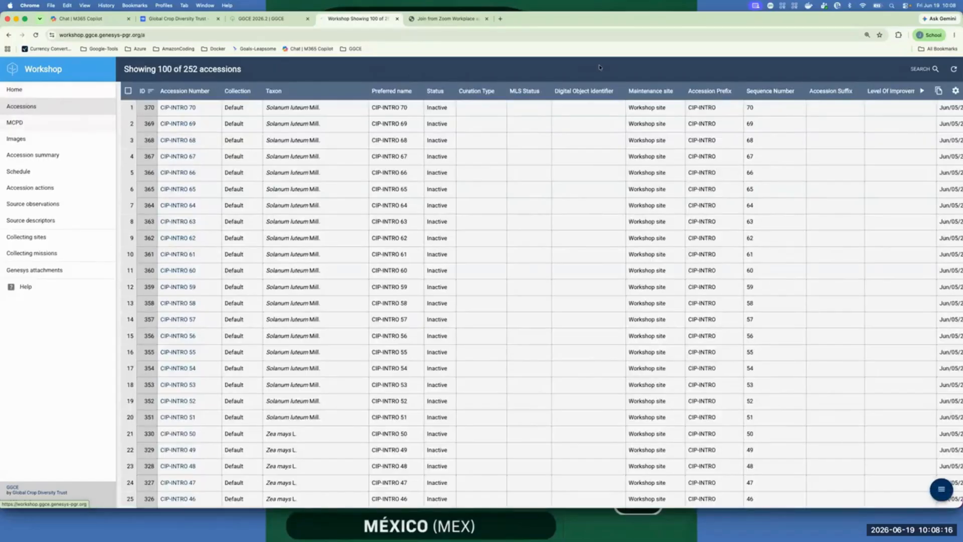
{"action": "left_click", "coordinate": [920, 69]}
{"action": "scroll", "coordinate": [832, 241], "scroll_direction": "down", "scroll_amount": 2}
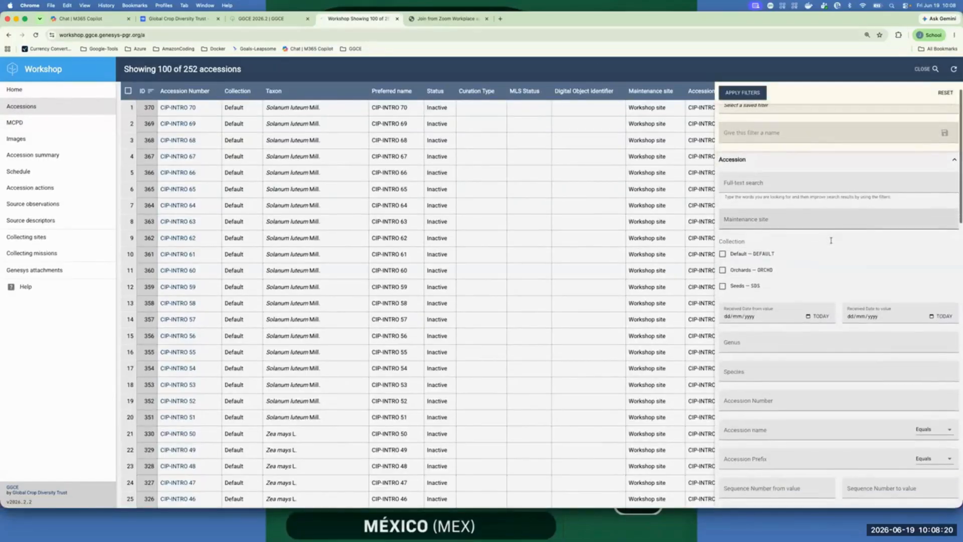
{"action": "scroll", "coordinate": [832, 242], "scroll_direction": "down", "scroll_amount": 2}
{"action": "scroll", "coordinate": [833, 243], "scroll_direction": "down", "scroll_amount": 2}
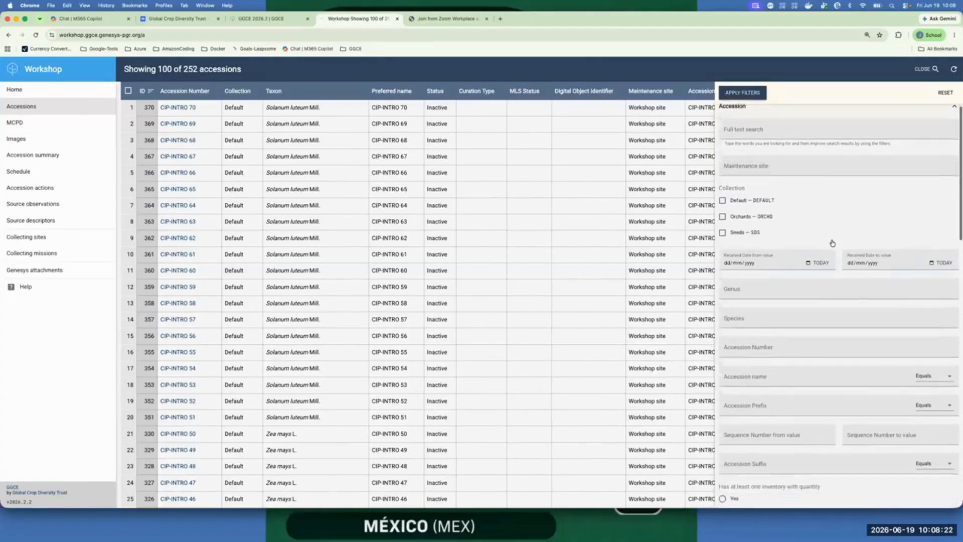
{"action": "left_click", "coordinate": [768, 280]}
{"action": "type", "text": "Ma"}
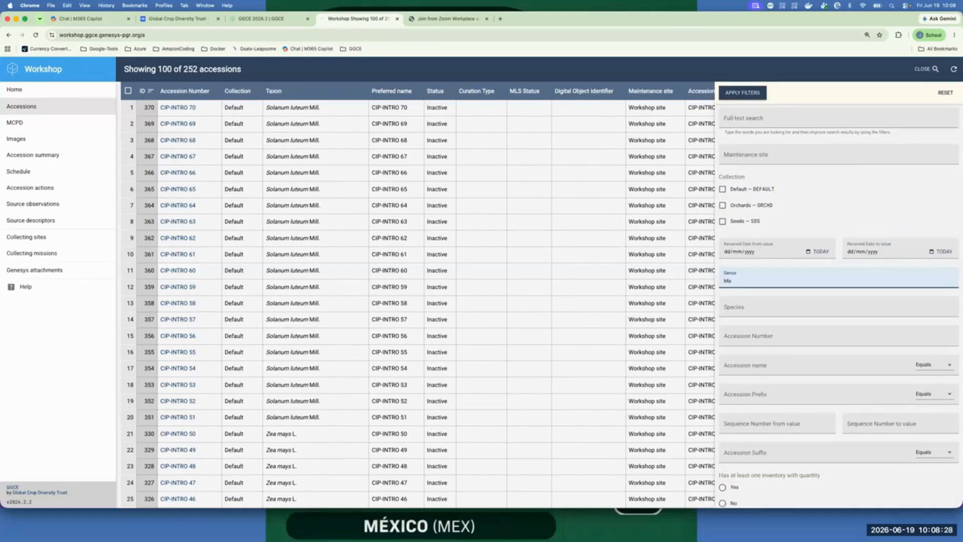
{"action": "key", "text": "BackSpace"}
{"action": "key", "text": "BackSpace"}
Step: Enter Mays as the species in the accession filters
{"action": "left_click", "coordinate": [760, 303]}
{"action": "type", "text": "Mays"}
{"action": "scroll", "coordinate": [809, 353], "scroll_direction": "down", "scroll_amount": 3}
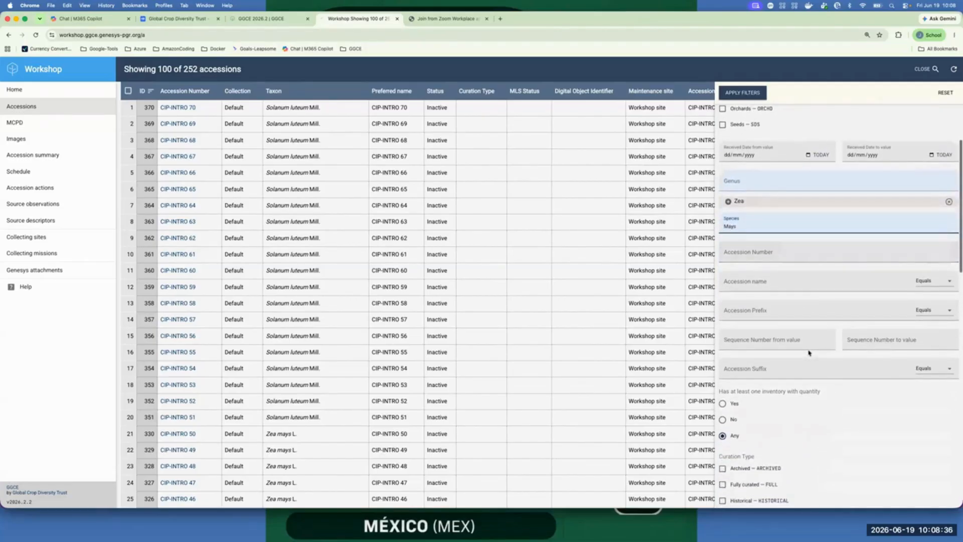
Step: Expand the accession source filters and set the Is Origin option to Yes
{"action": "scroll", "coordinate": [809, 353], "scroll_direction": "down", "scroll_amount": 2}
{"action": "scroll", "coordinate": [809, 351], "scroll_direction": "up", "scroll_amount": 3}
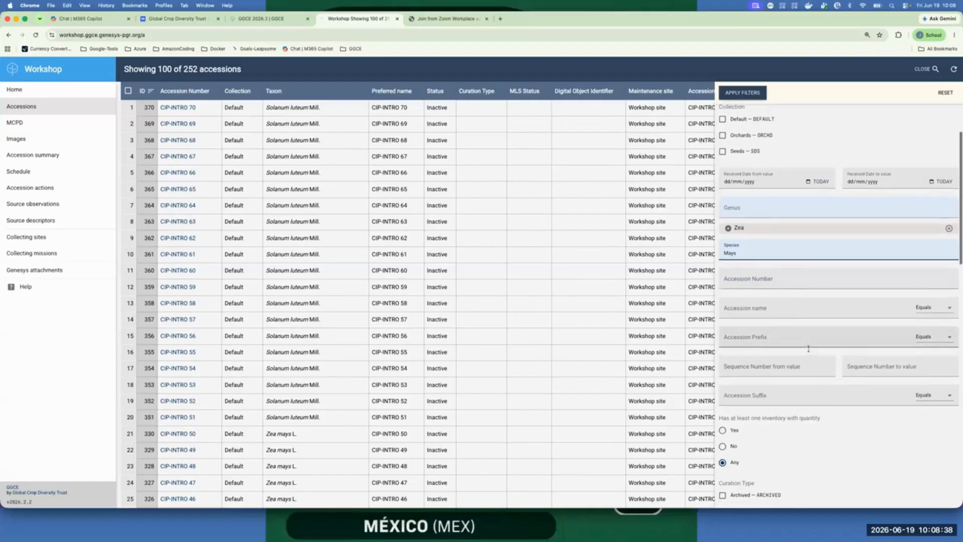
{"action": "scroll", "coordinate": [809, 350], "scroll_direction": "down", "scroll_amount": 10}
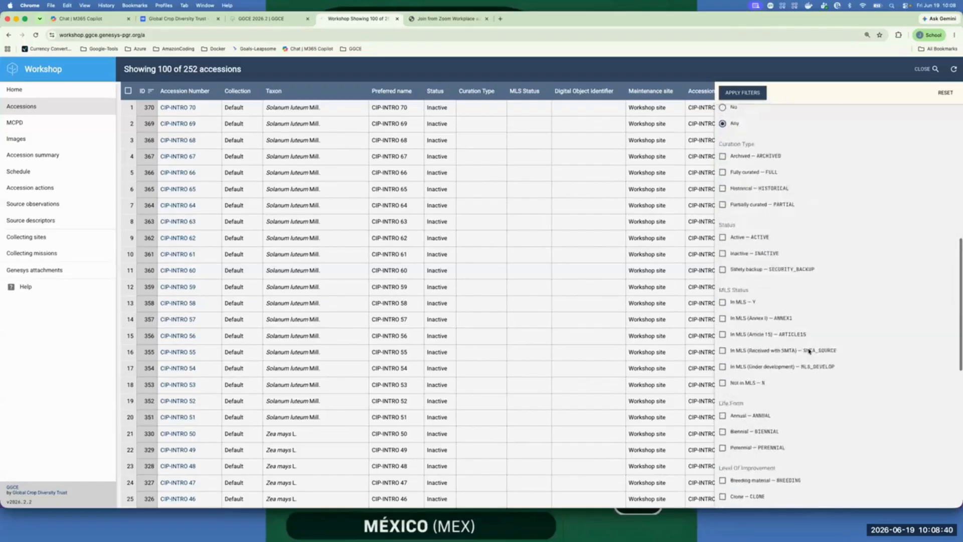
{"action": "scroll", "coordinate": [809, 351], "scroll_direction": "down", "scroll_amount": 12}
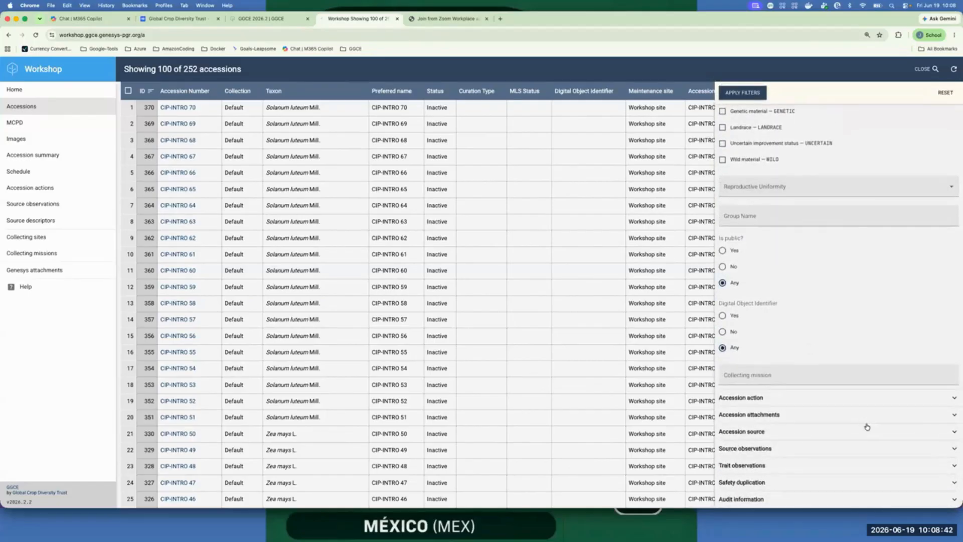
{"action": "left_click", "coordinate": [955, 434]}
{"action": "scroll", "coordinate": [837, 442], "scroll_direction": "down", "scroll_amount": 2}
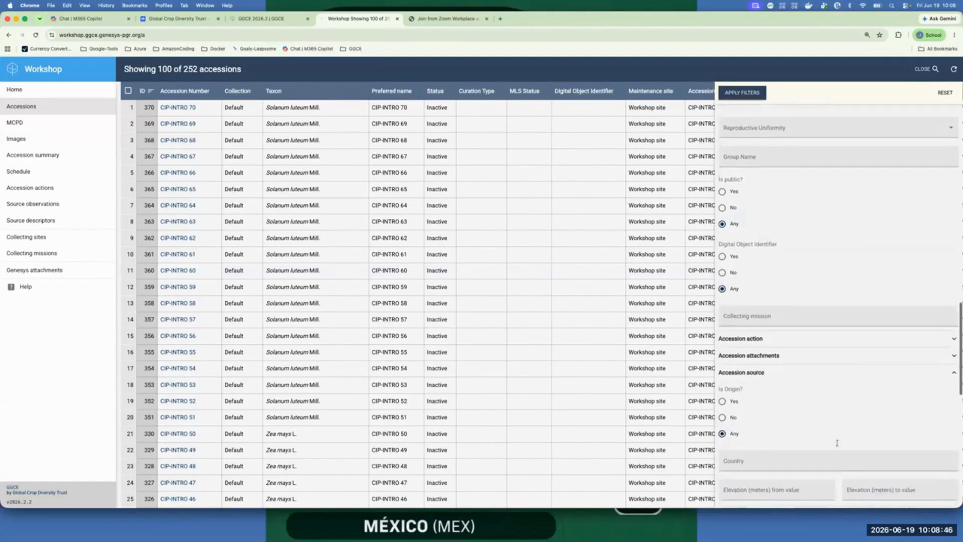
{"action": "scroll", "coordinate": [836, 443], "scroll_direction": "down", "scroll_amount": 1}
{"action": "left_click", "coordinate": [722, 368]}
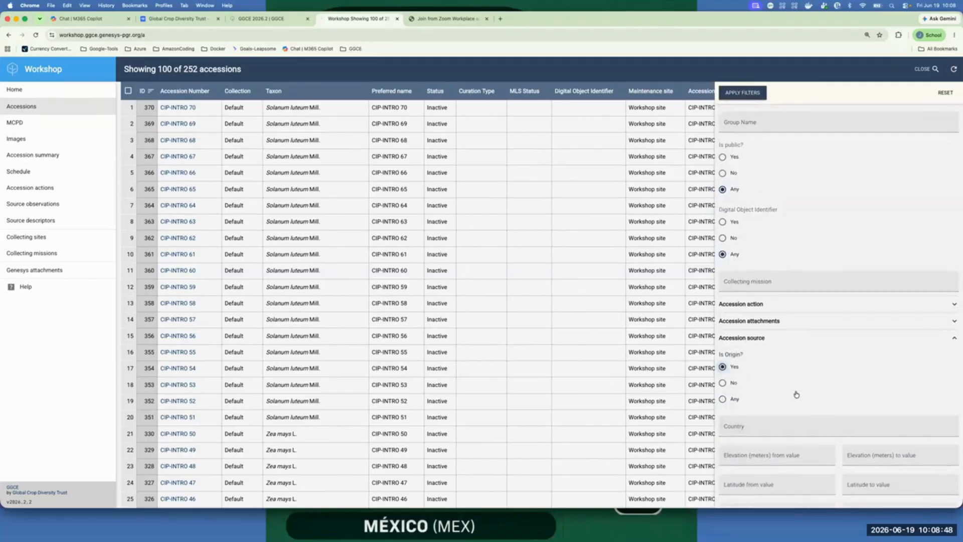
Step: Set the accession source country to Mexico and apply the accession filters
{"action": "scroll", "coordinate": [735, 386], "scroll_direction": "down", "scroll_amount": 4}
{"action": "left_click", "coordinate": [786, 307]}
{"action": "type", "text": "Mex"}
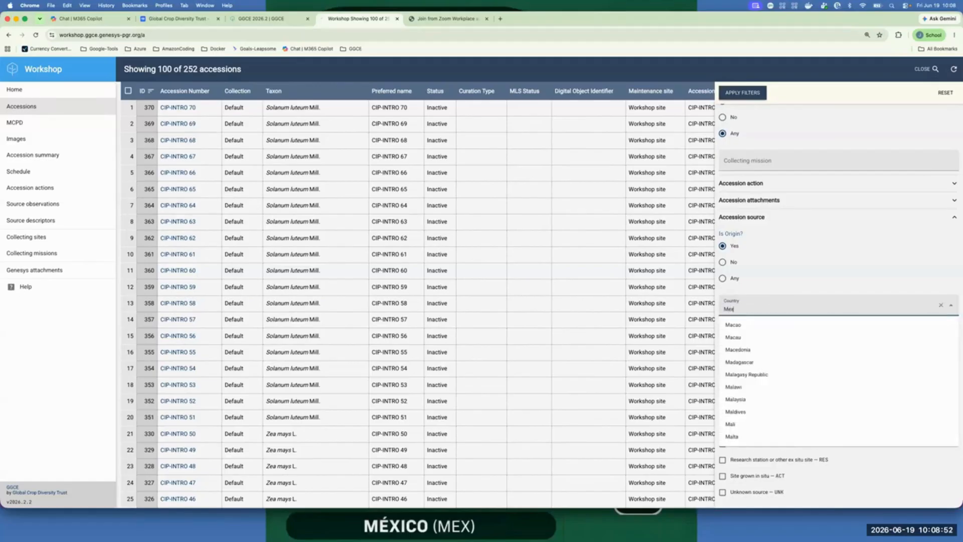
{"action": "left_click", "coordinate": [766, 325]}
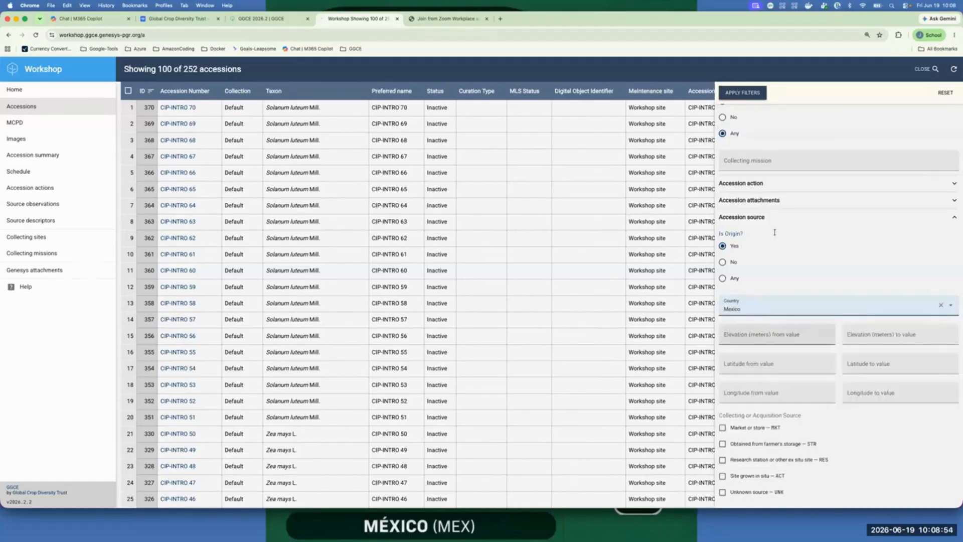
{"action": "left_click", "coordinate": [747, 93]}
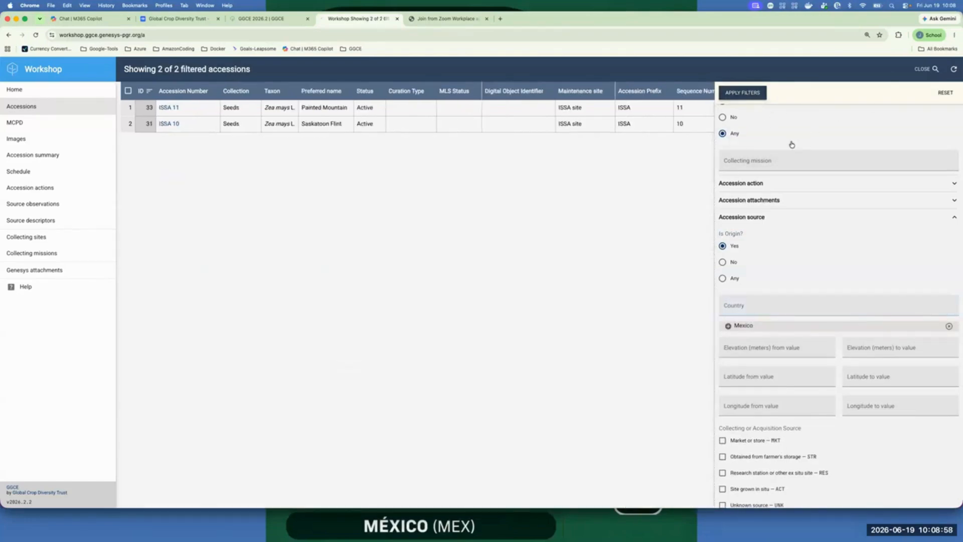
Step: Save the current accession filter under the name "Zea mays accessions from Mexico"
{"action": "scroll", "coordinate": [793, 146], "scroll_direction": "up", "scroll_amount": 15}
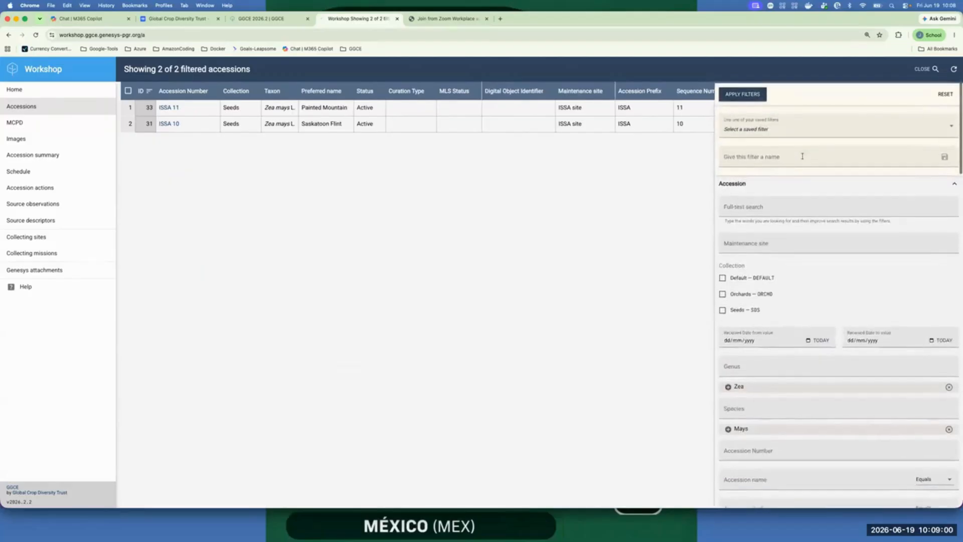
{"action": "left_click", "coordinate": [802, 156]}
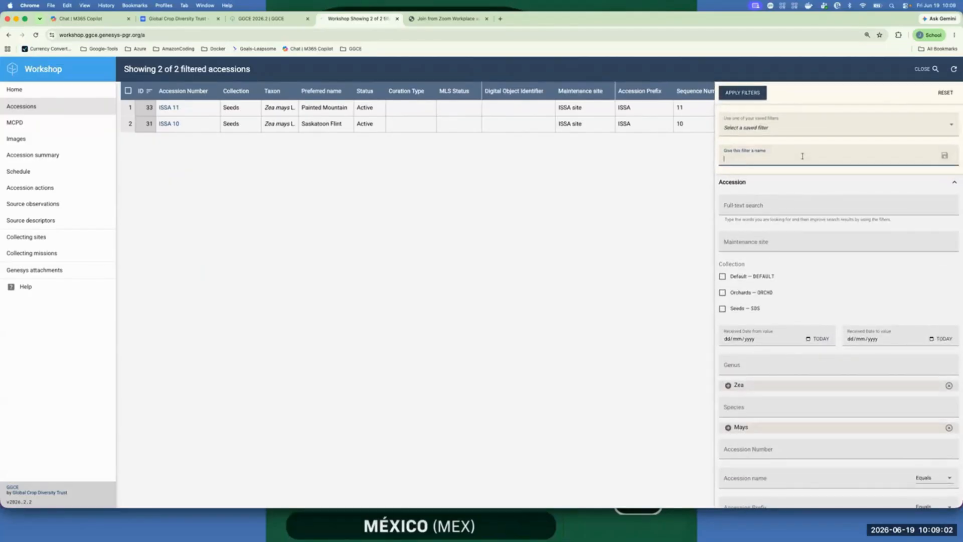
{"action": "type", "text": "A"}
{"action": "key", "text": "BackSpace"}
{"action": "type", "text": "Zea mays accessions from Mexico"}
{"action": "left_click", "coordinate": [946, 157]}
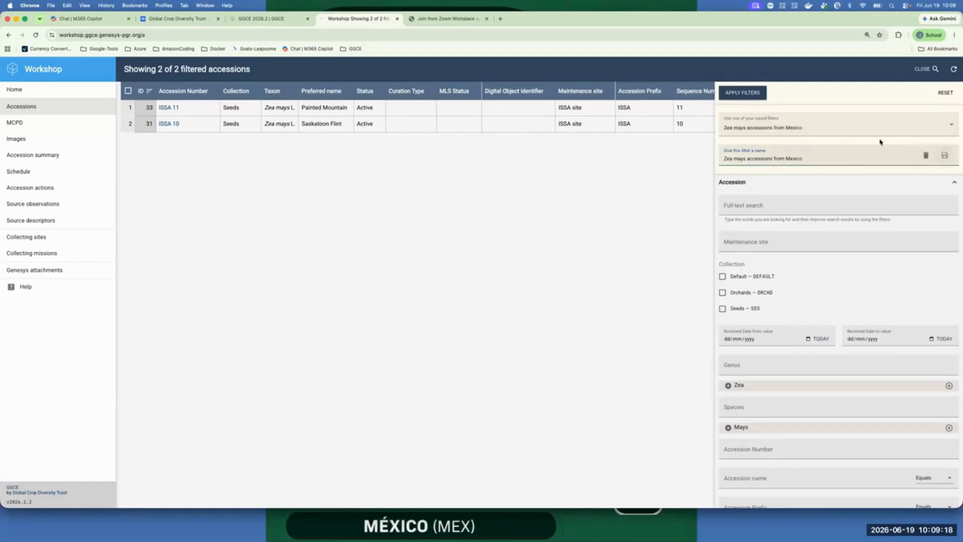
Step: Return to the inventory list and reset its search filters
{"action": "left_click", "coordinate": [20, 90]}
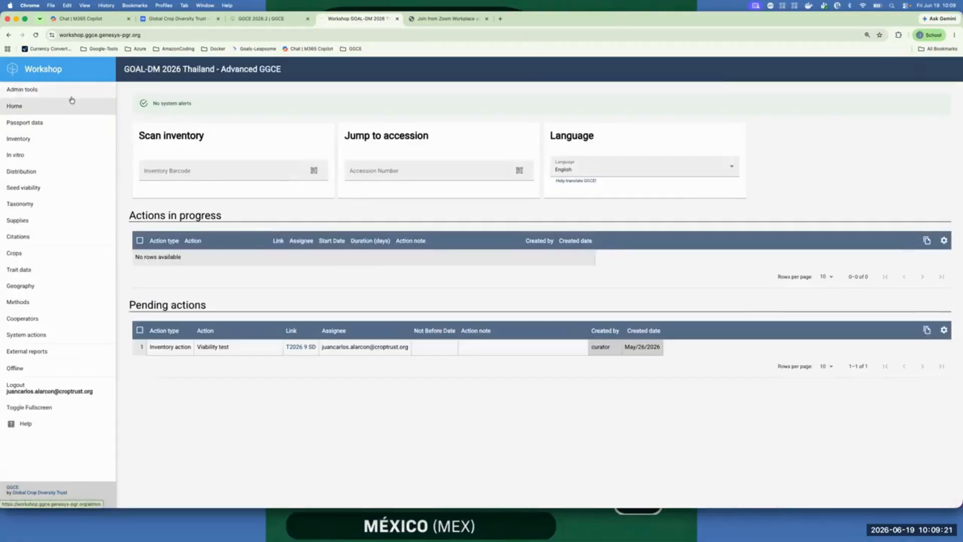
{"action": "left_click", "coordinate": [29, 137]}
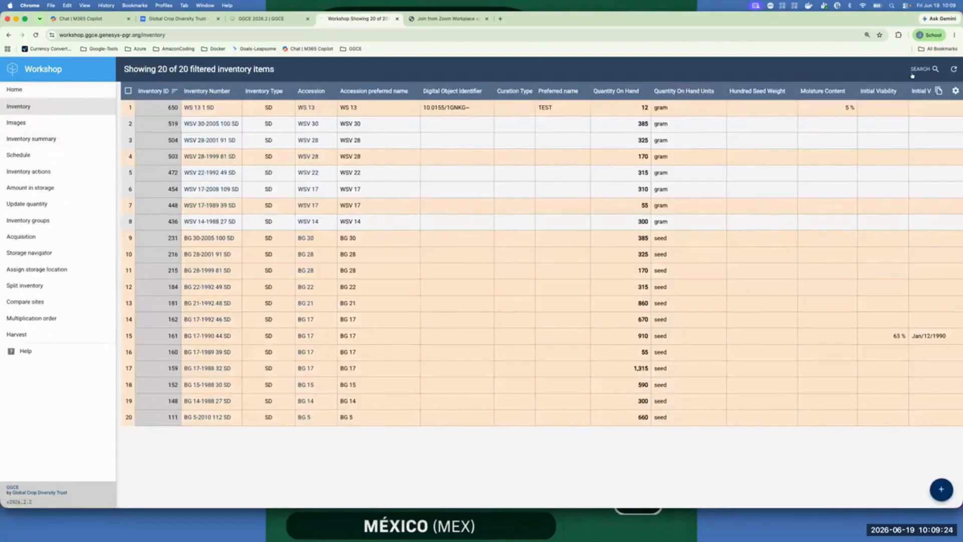
{"action": "left_click", "coordinate": [914, 72]}
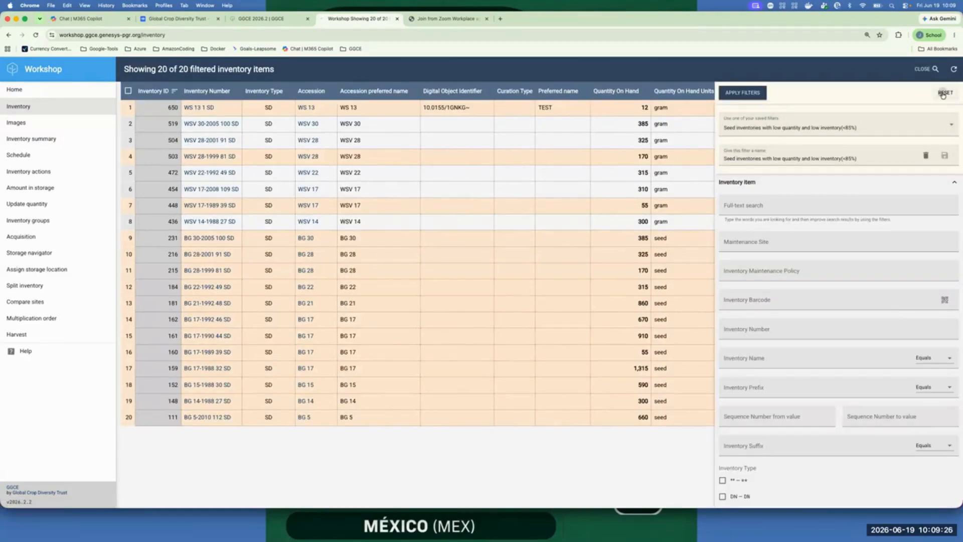
{"action": "left_click", "coordinate": [943, 94]}
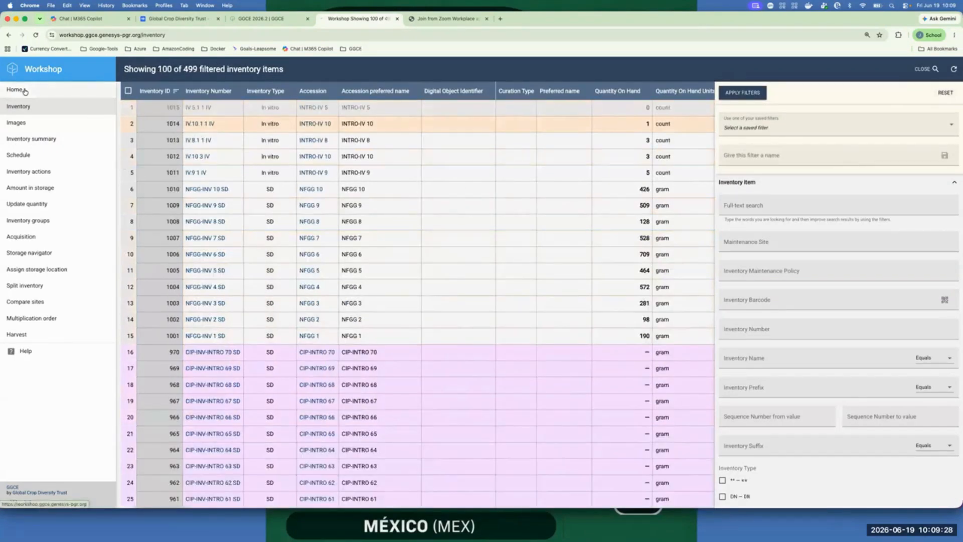
Step: Go back to the passport data accessions and reset their search filters
{"action": "left_click", "coordinate": [25, 91]}
{"action": "left_click", "coordinate": [32, 121]}
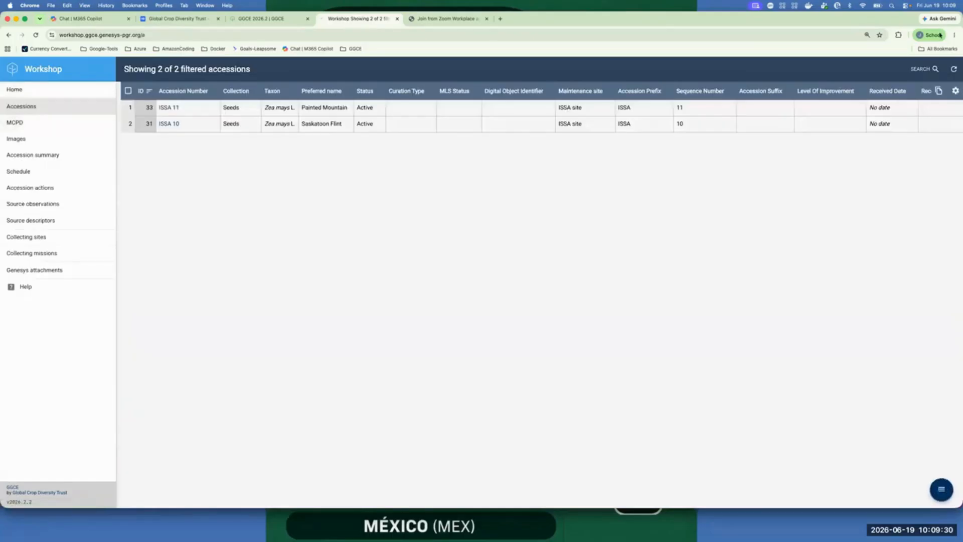
{"action": "left_click", "coordinate": [922, 69]}
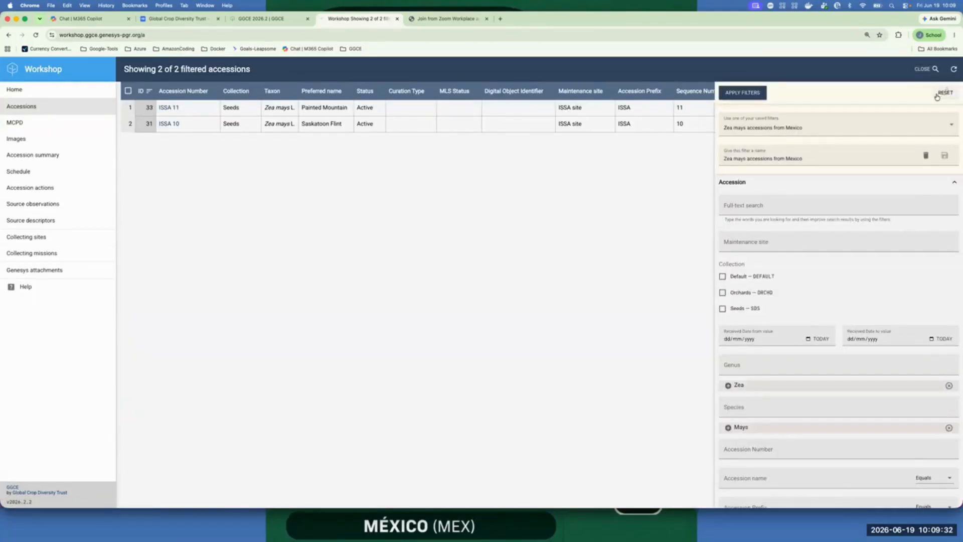
{"action": "left_click", "coordinate": [943, 94]}
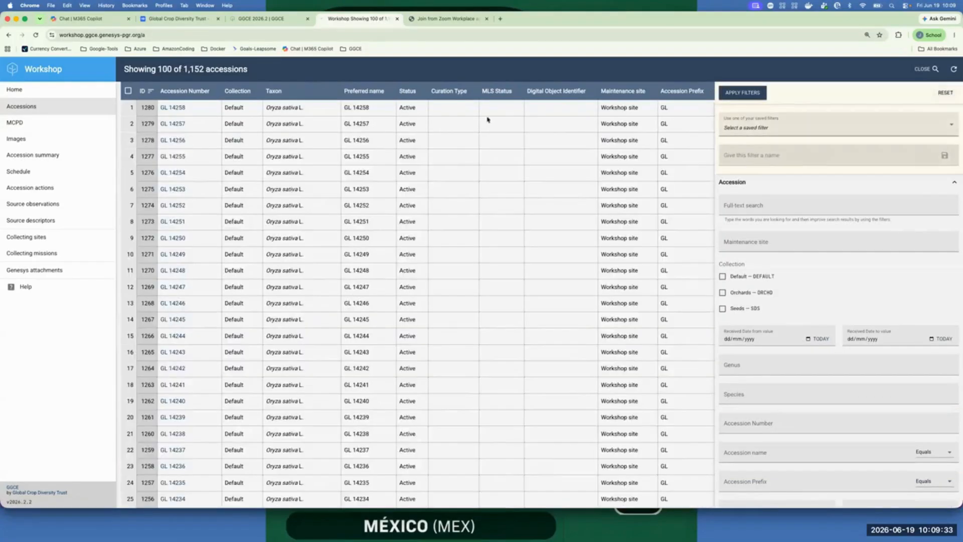
Step: Reopen the accessions list and load the saved filter "Zea mays accessions from Mexico"
{"action": "left_click", "coordinate": [16, 124]}
{"action": "left_click", "coordinate": [20, 107]}
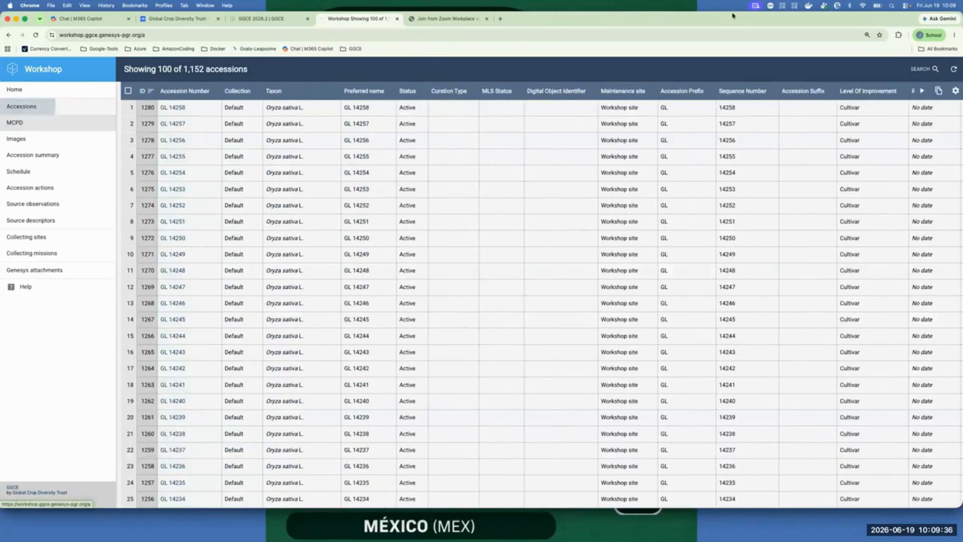
{"action": "left_click", "coordinate": [926, 70]}
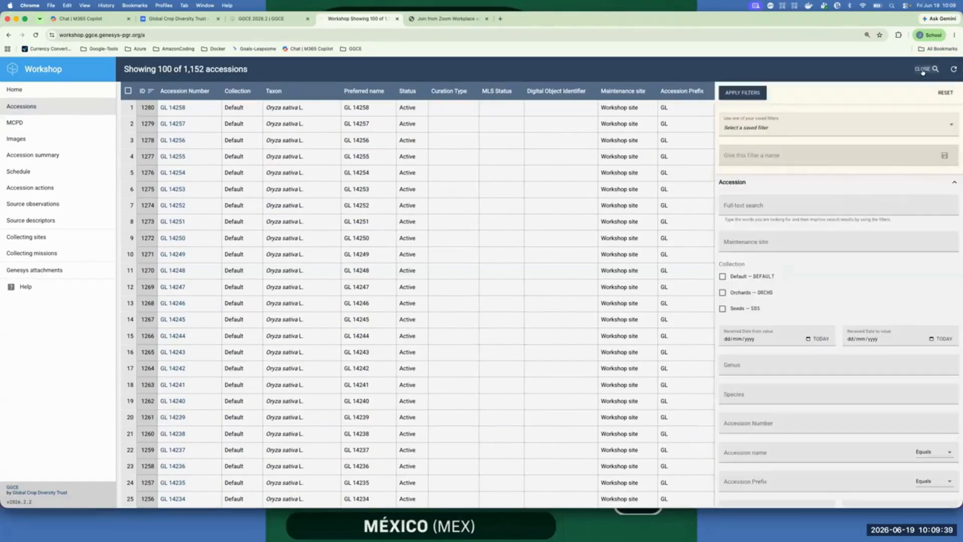
{"action": "left_click", "coordinate": [952, 126]}
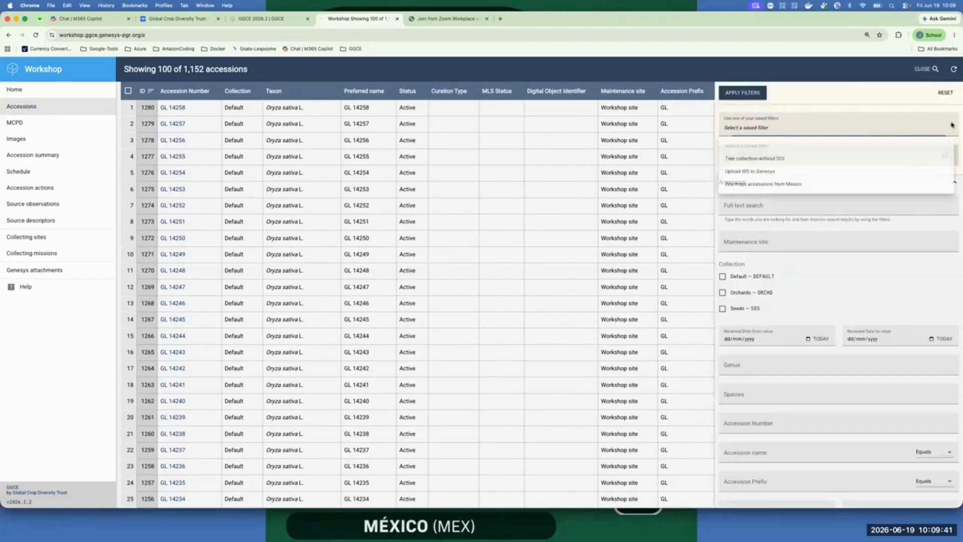
{"action": "left_click", "coordinate": [764, 189]}
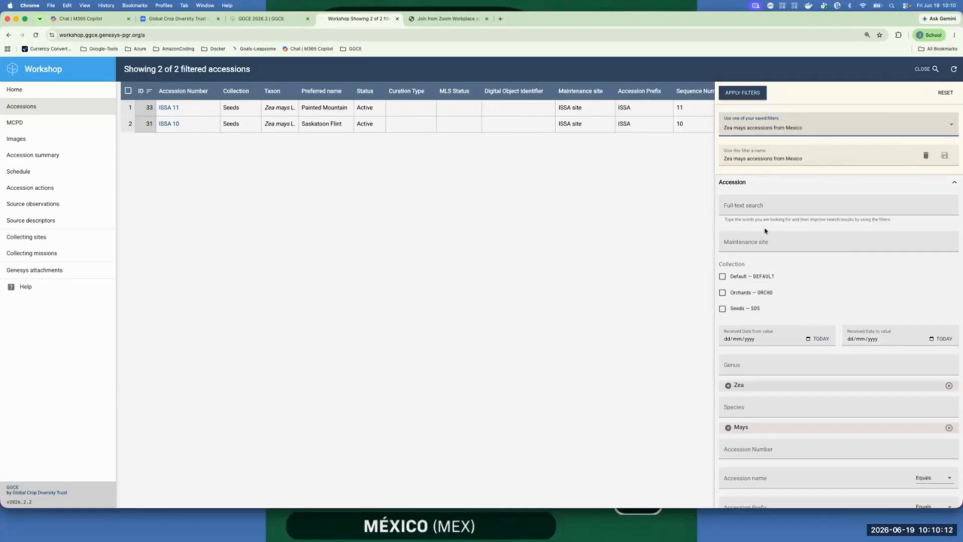
Step: Close the accession filters and return to the home page, moving the TextEdit notes window out of view
{"action": "left_click", "coordinate": [922, 70]}
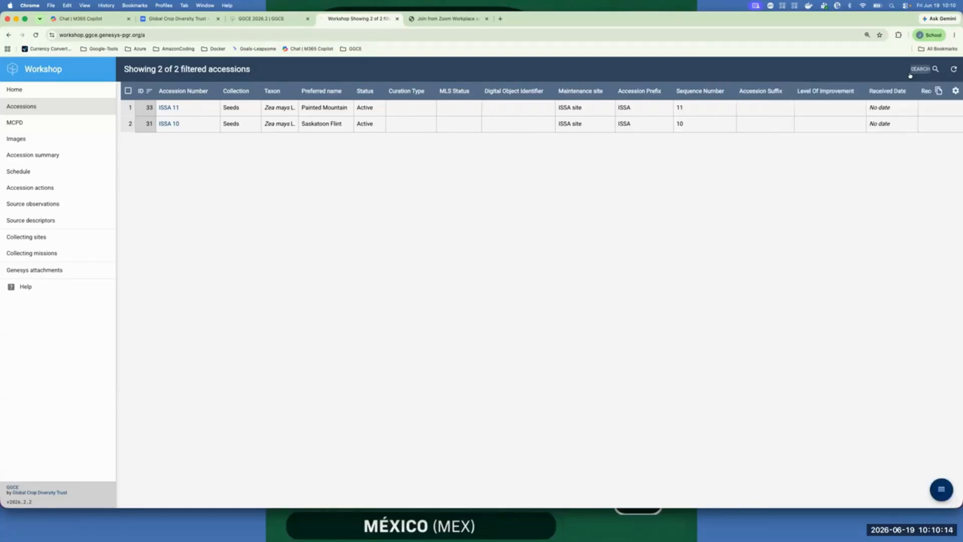
{"action": "left_click", "coordinate": [29, 92]}
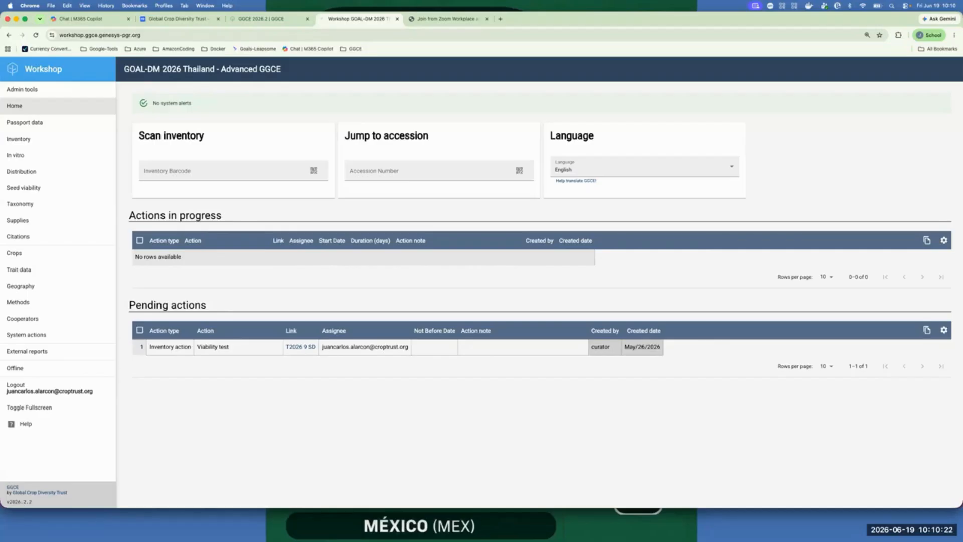
{"action": "key", "text": "super+Tab"}
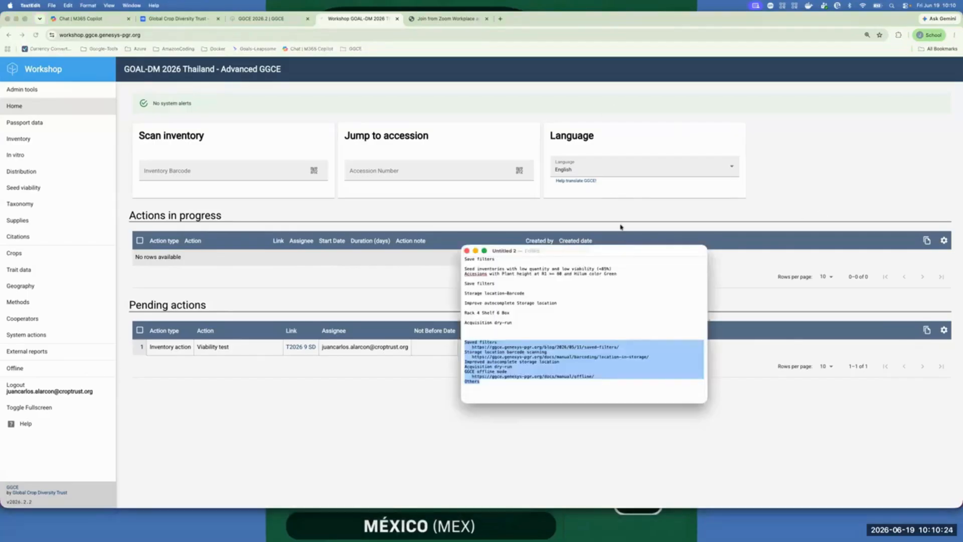
{"action": "left_click_drag", "start_coordinate": [626, 251], "coordinate": [962, 372]}
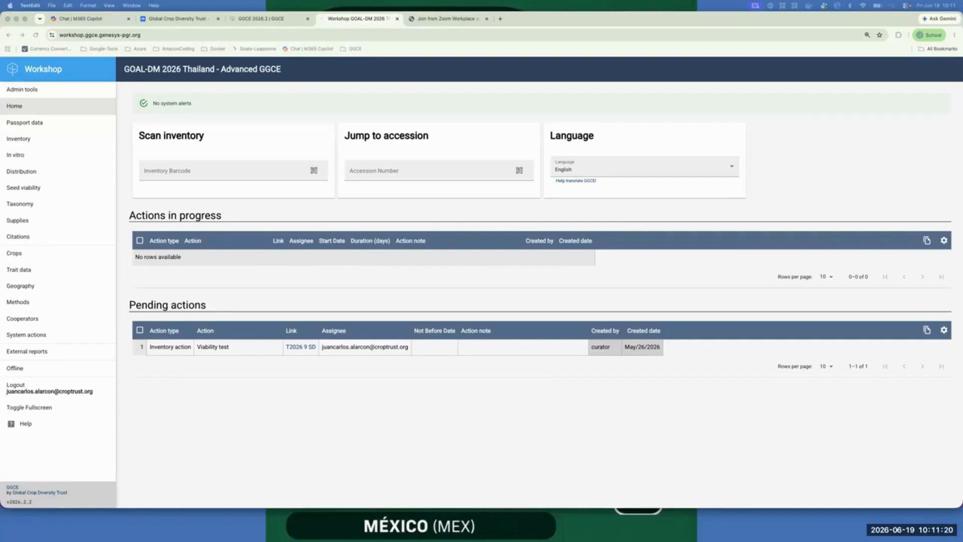
Step: Filter the inventory list by germplasm storage location by scanning the location barcode for Rack 1, Shelf G
{"action": "left_click", "coordinate": [25, 139]}
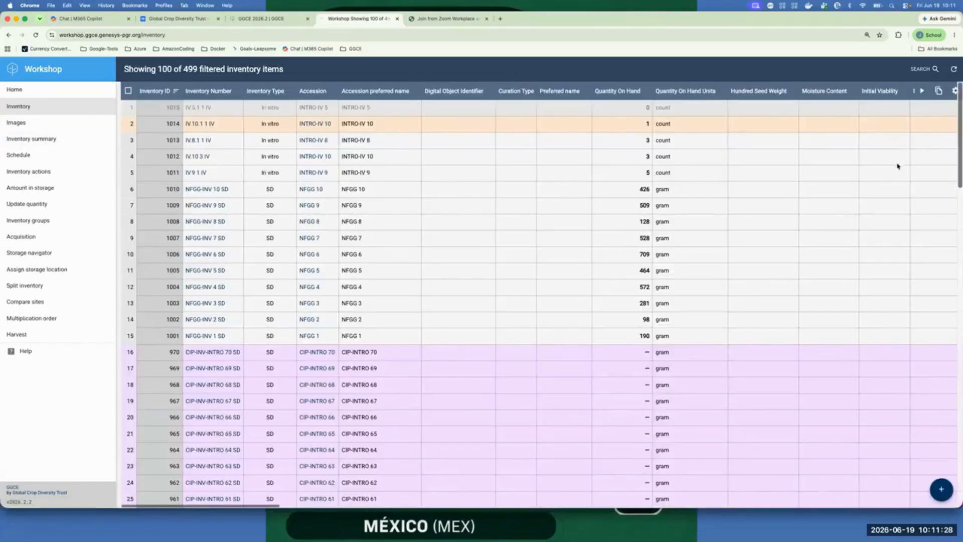
{"action": "left_click", "coordinate": [922, 69]}
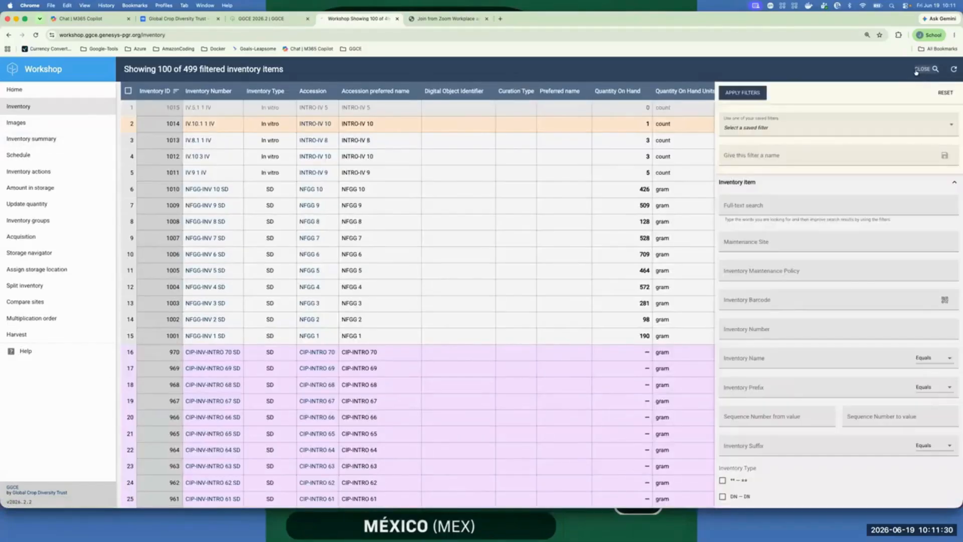
{"action": "scroll", "coordinate": [856, 284], "scroll_direction": "down", "scroll_amount": 7}
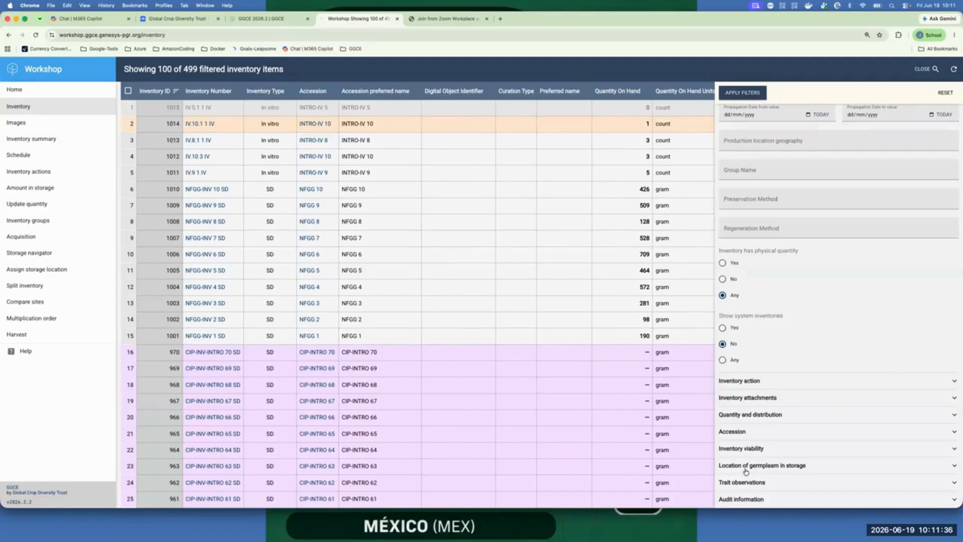
{"action": "left_click", "coordinate": [954, 467]}
{"action": "scroll", "coordinate": [864, 389], "scroll_direction": "down", "scroll_amount": 3}
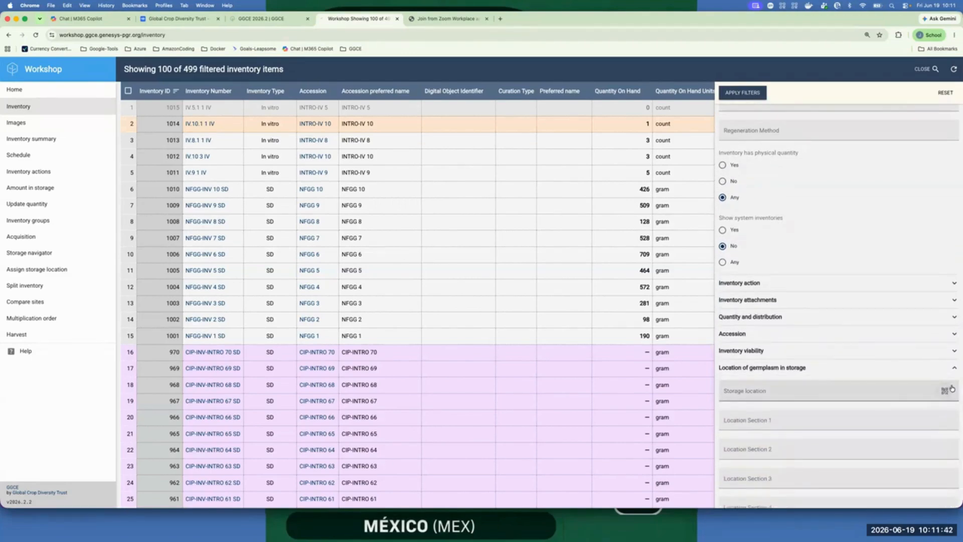
{"action": "left_click", "coordinate": [947, 391]}
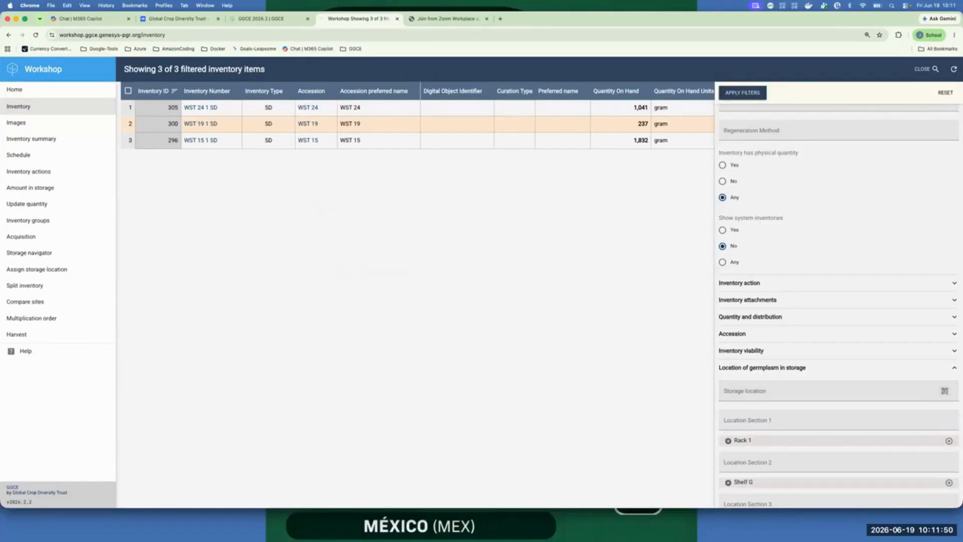
Step: Close the inventory filters and examine the location section columns of the filtered inventory items
{"action": "left_click", "coordinate": [926, 69]}
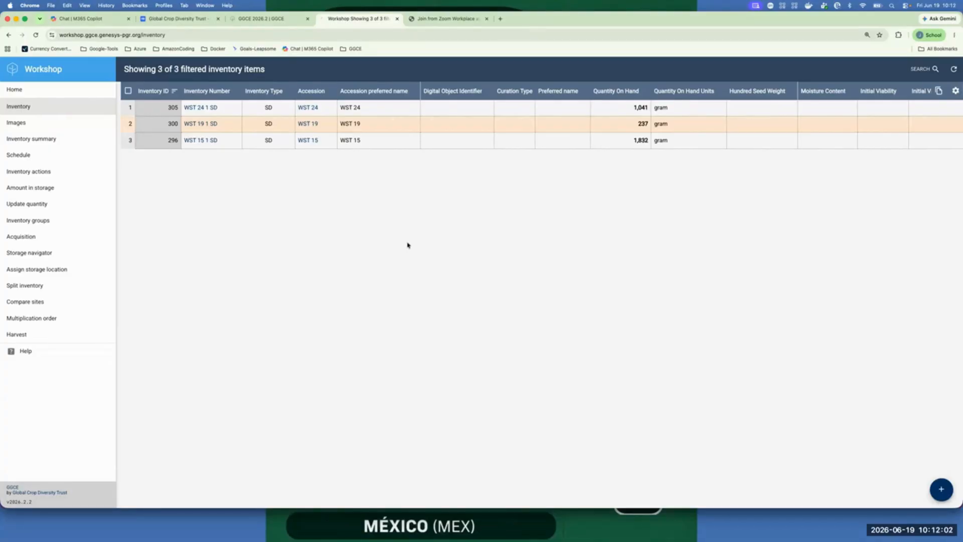
{"action": "scroll", "coordinate": [636, 109], "scroll_direction": "right", "scroll_amount": 20}
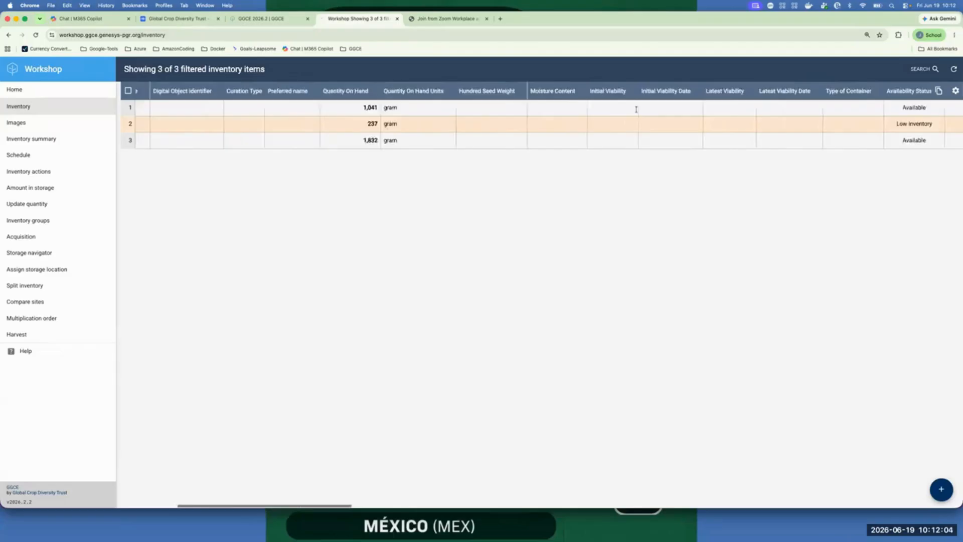
{"action": "scroll", "coordinate": [636, 112], "scroll_direction": "right", "scroll_amount": 15}
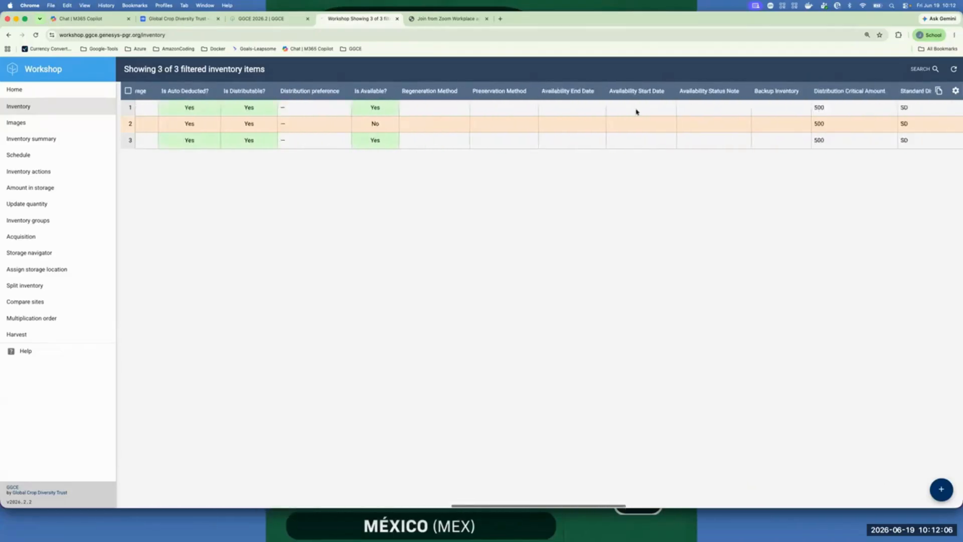
{"action": "scroll", "coordinate": [636, 111], "scroll_direction": "right", "scroll_amount": 15}
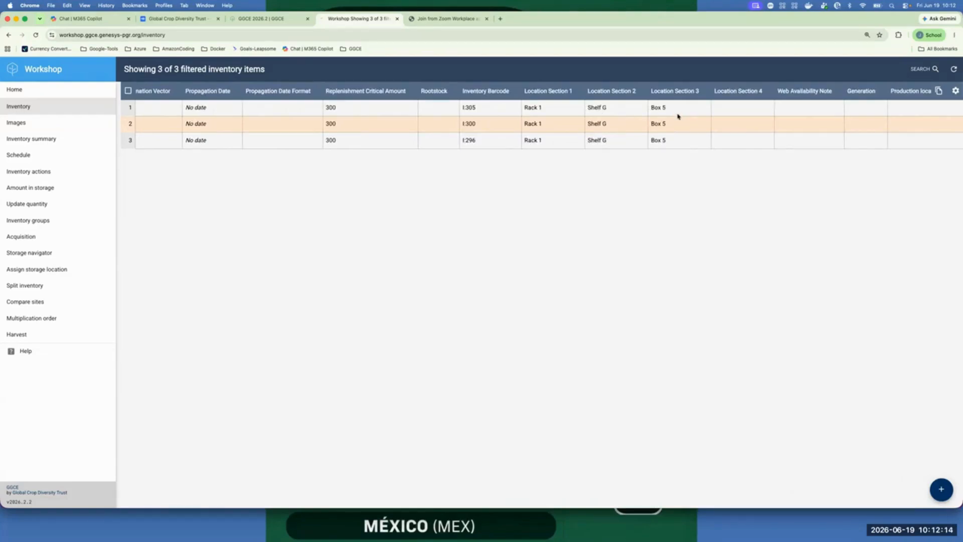
Step: Reset the inventory filters and reapply the Rack 1, Shelf G filter by scanning the germplasm storage location barcode
{"action": "left_click", "coordinate": [921, 68]}
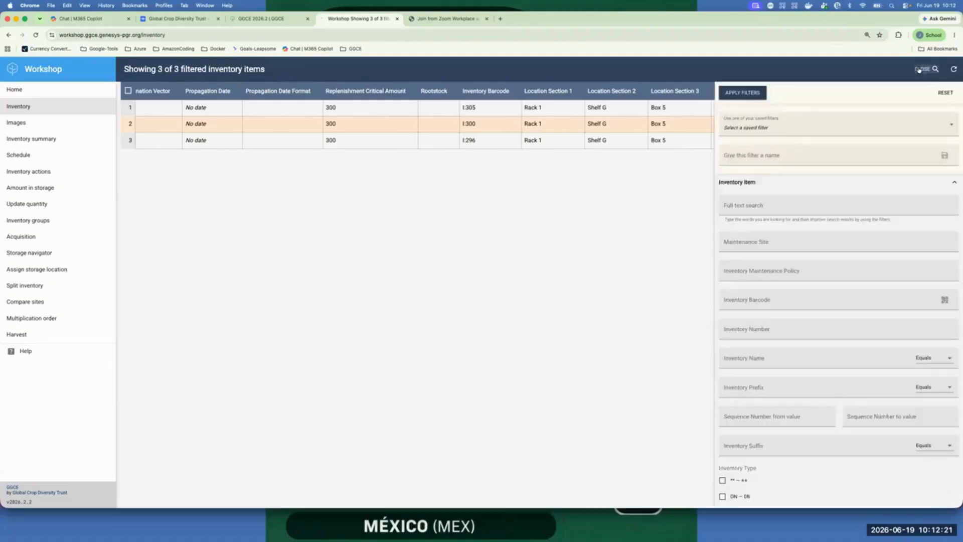
{"action": "left_click", "coordinate": [946, 94]}
{"action": "scroll", "coordinate": [956, 403], "scroll_direction": "down", "scroll_amount": 10}
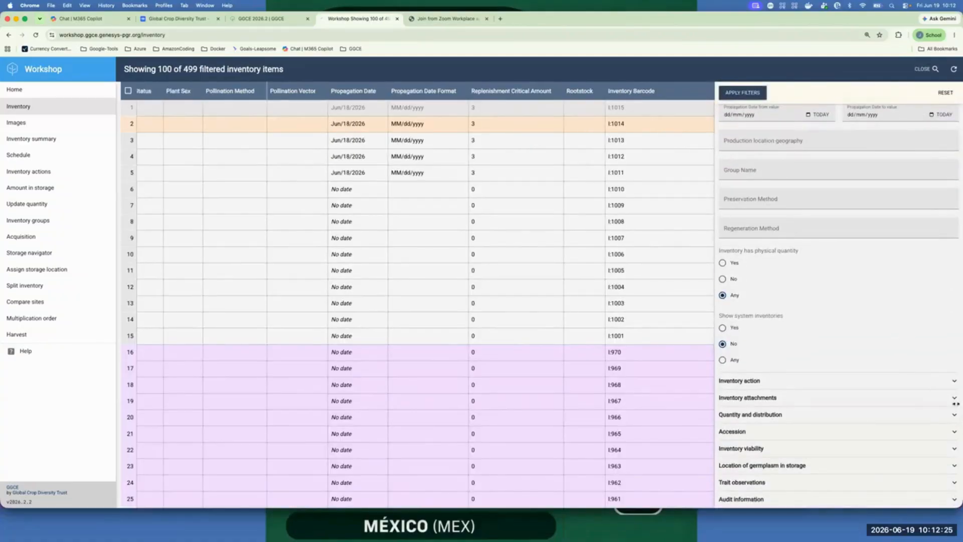
{"action": "left_click", "coordinate": [954, 466]}
{"action": "left_click", "coordinate": [945, 488]}
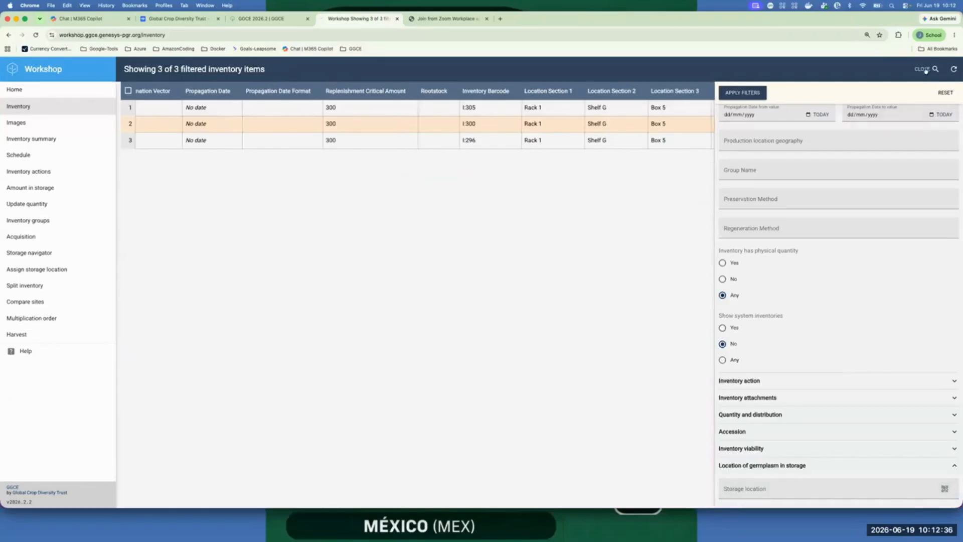
{"action": "scroll", "coordinate": [883, 276], "scroll_direction": "down", "scroll_amount": 5}
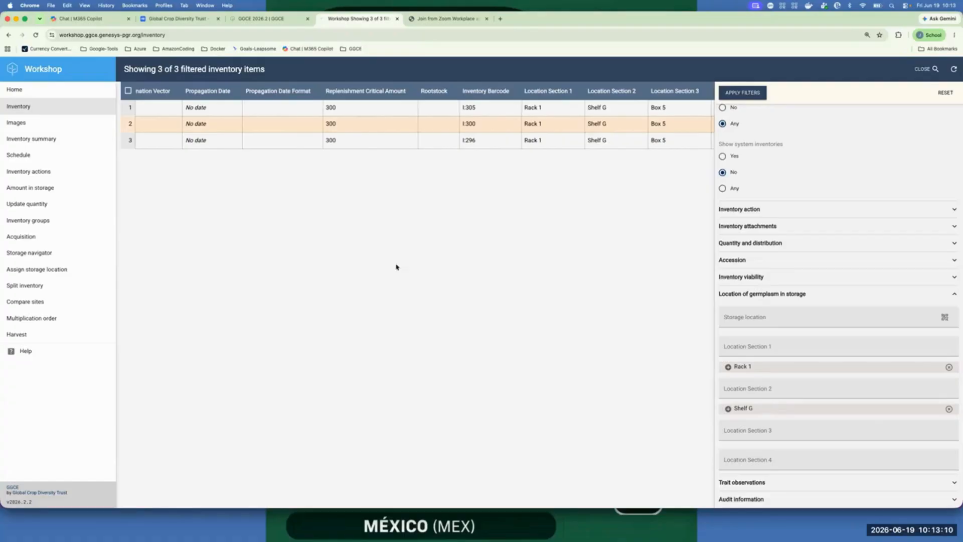
Step: Open the "Location in storage" manual page from the GGCE 2026.2 release notes and read how storage location barcodes work
{"action": "left_click", "coordinate": [274, 20]}
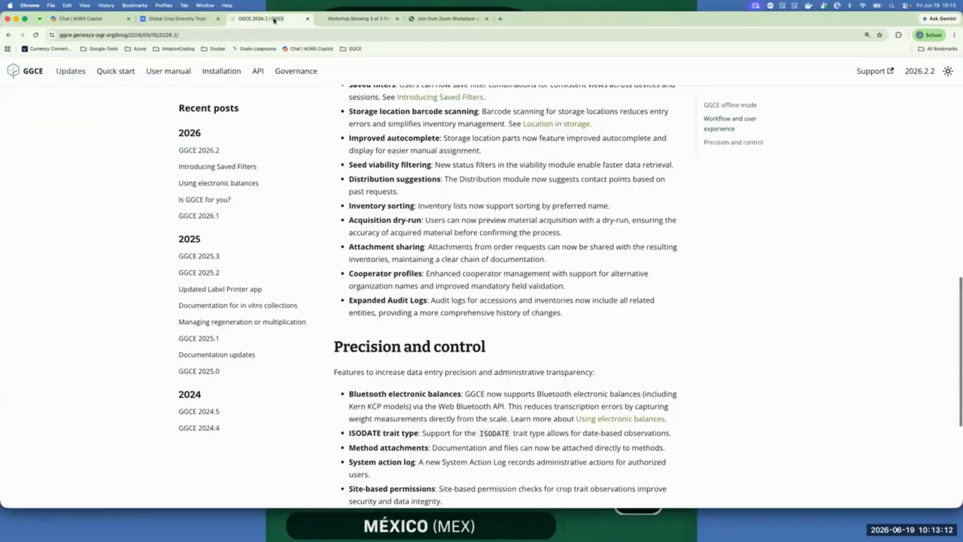
{"action": "scroll", "coordinate": [578, 303], "scroll_direction": "up", "scroll_amount": 3}
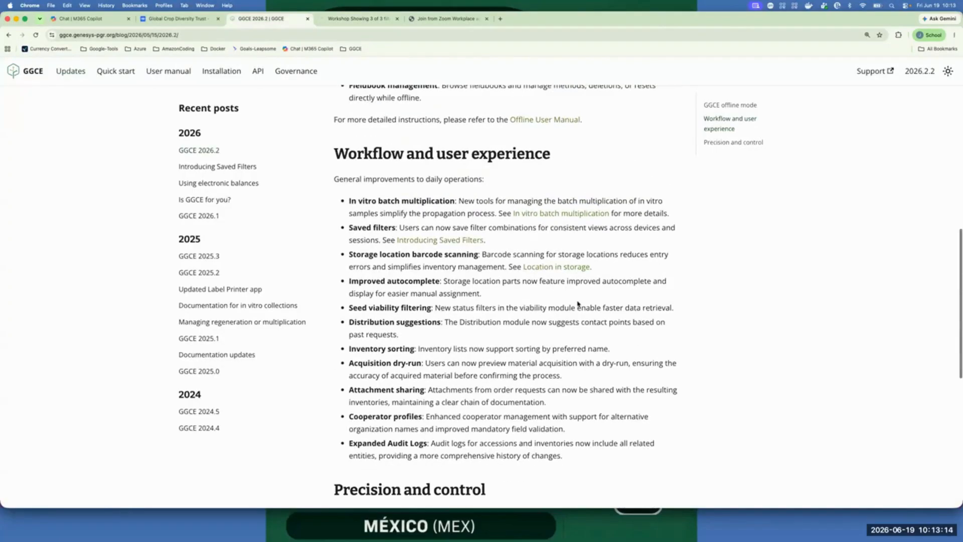
{"action": "left_click", "coordinate": [555, 270]}
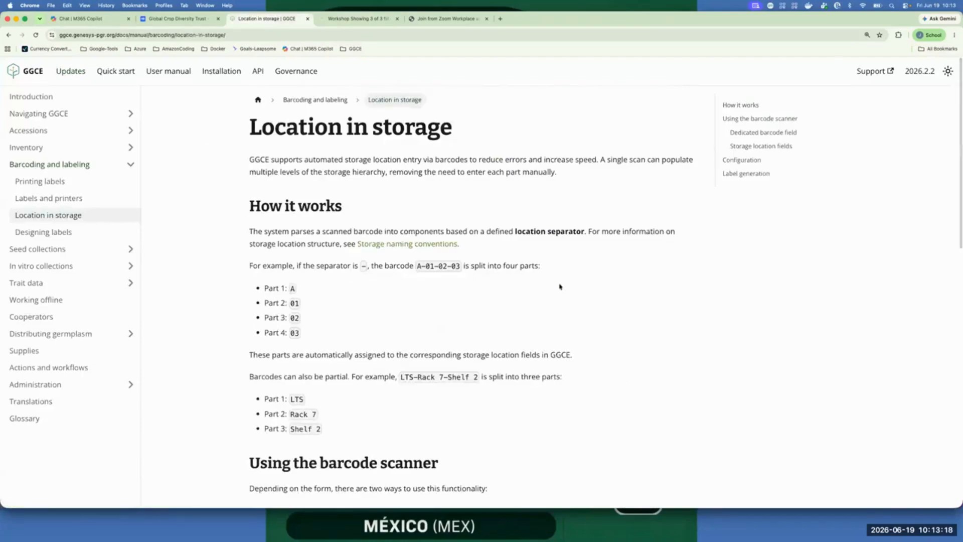
{"action": "scroll", "coordinate": [560, 287], "scroll_direction": "down", "scroll_amount": 5}
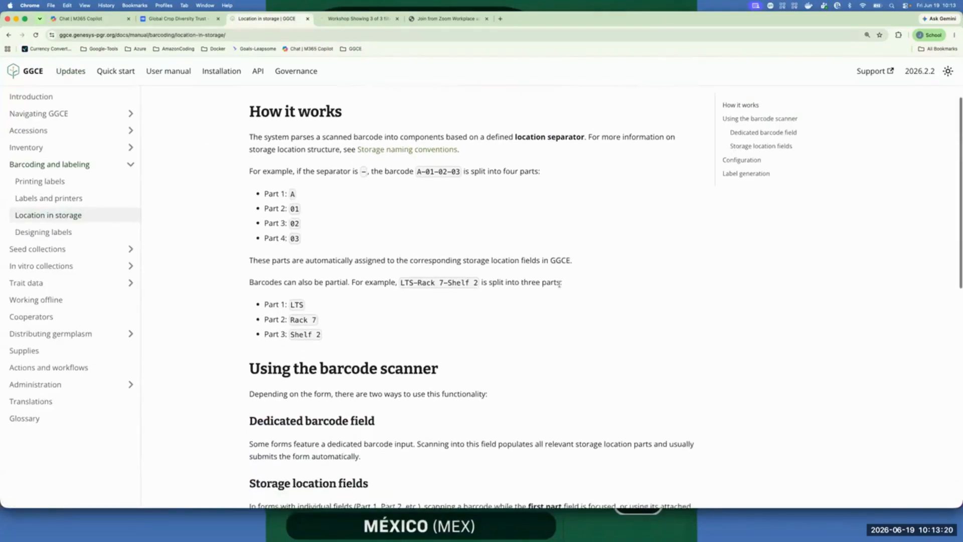
{"action": "scroll", "coordinate": [560, 286], "scroll_direction": "down", "scroll_amount": 5}
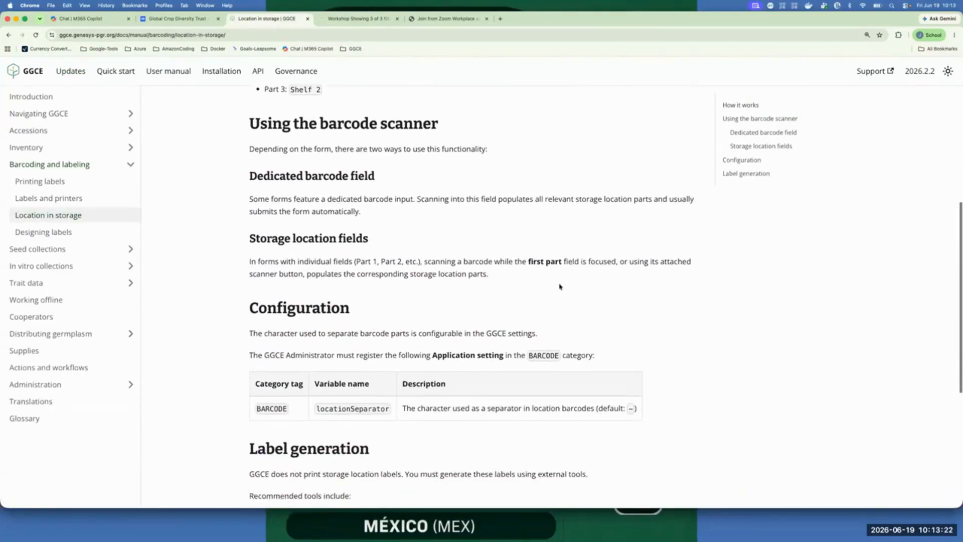
Step: Review the Configuration section of the manual page, highlighting the locationSeparator variable name and enlarging the page text
{"action": "scroll", "coordinate": [560, 287], "scroll_direction": "down", "scroll_amount": 1}
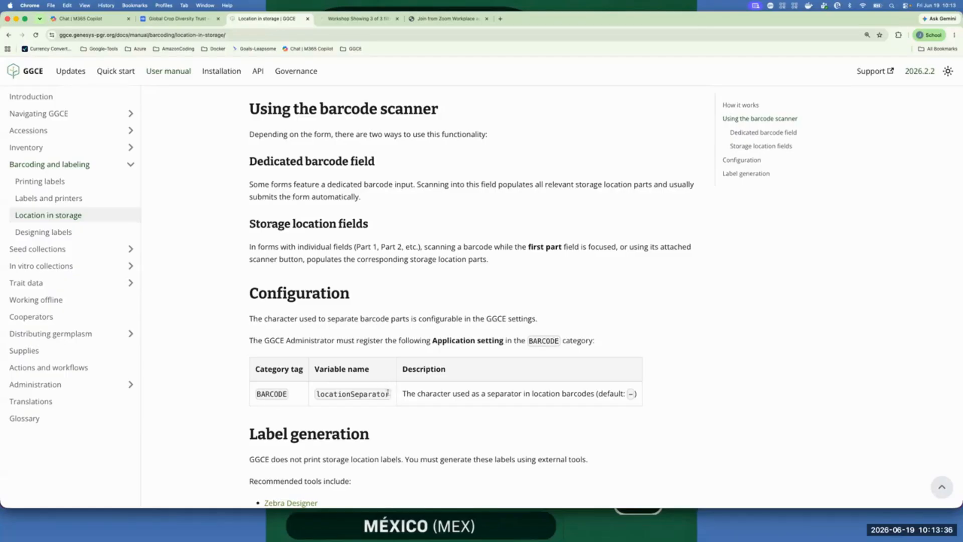
{"action": "left_click_drag", "start_coordinate": [389, 394], "coordinate": [316, 392]}
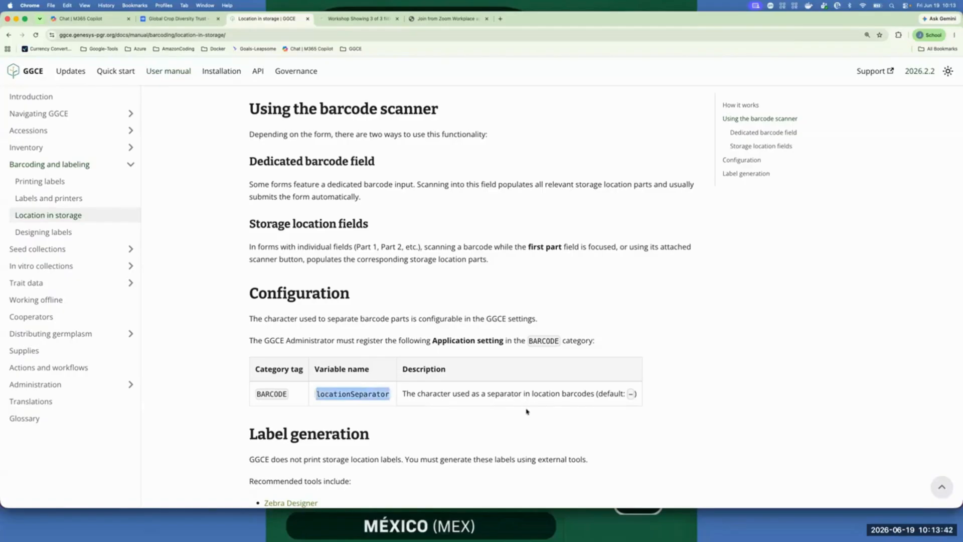
{"action": "key", "text": "super+equal"}
{"action": "scroll", "coordinate": [577, 452], "scroll_direction": "down", "scroll_amount": 1}
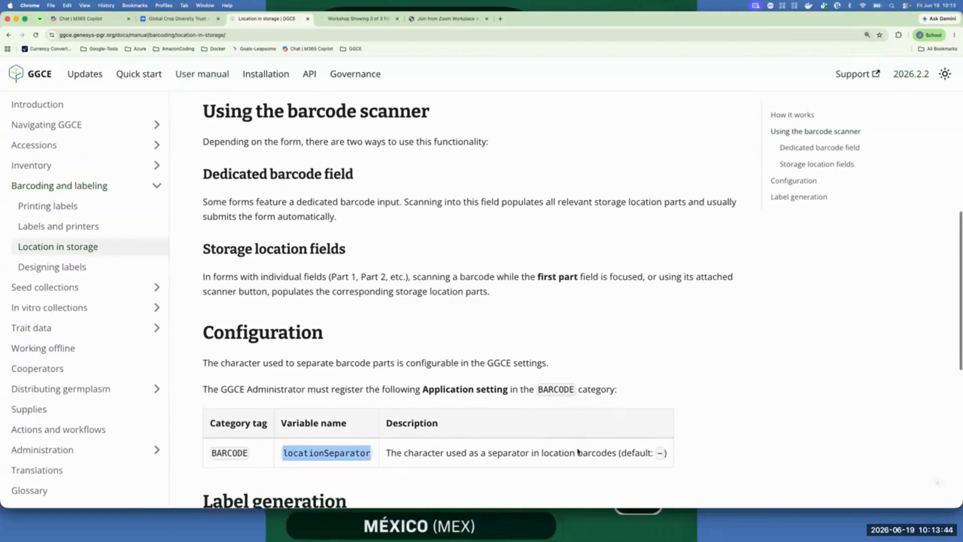
{"action": "scroll", "coordinate": [578, 451], "scroll_direction": "down", "scroll_amount": 1}
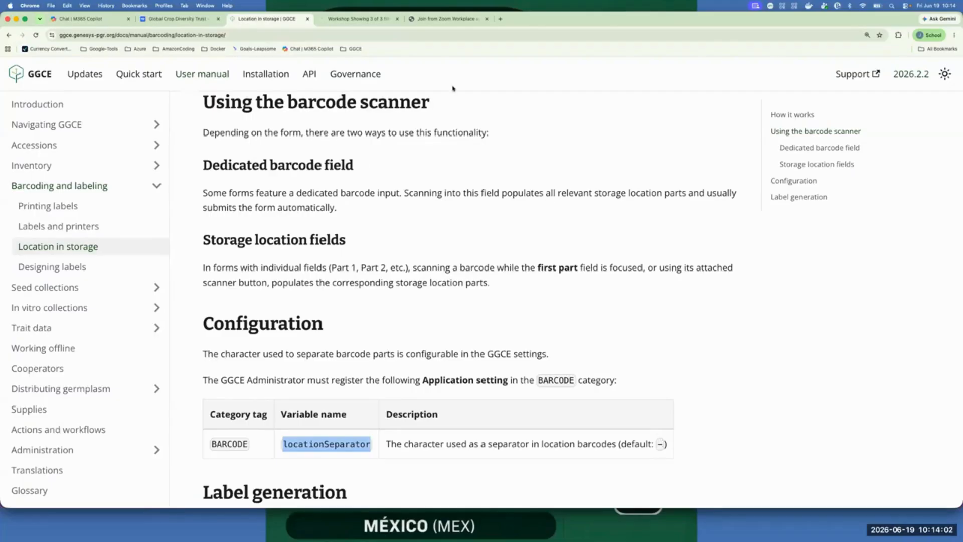
Step: Return to the Workshop inventory list, reset its filters and close the filter pane
{"action": "left_click", "coordinate": [360, 19]}
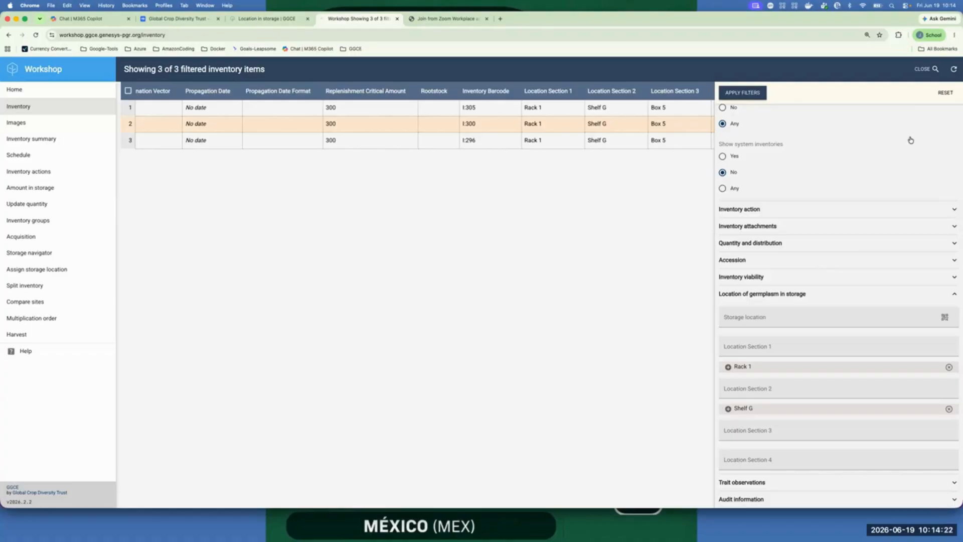
{"action": "left_click", "coordinate": [923, 70]}
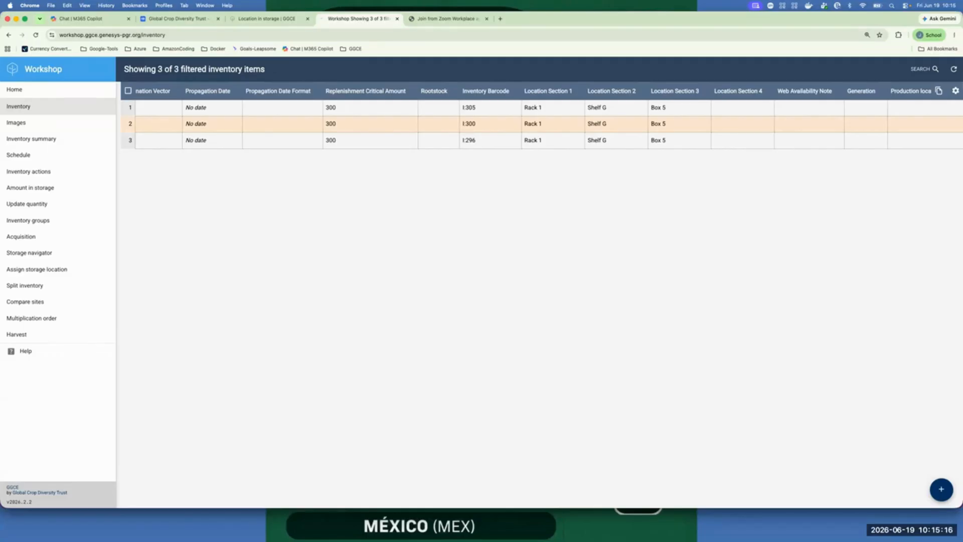
{"action": "left_click", "coordinate": [920, 69]}
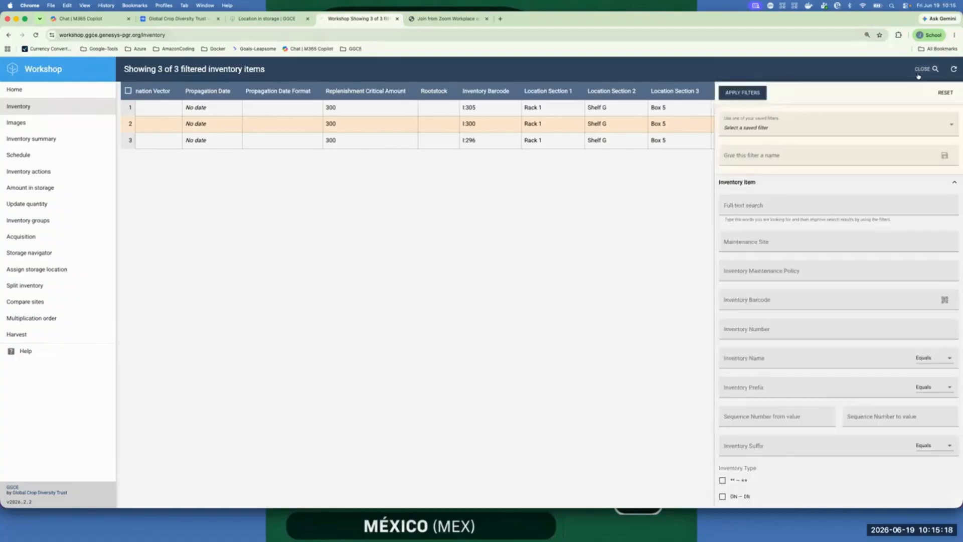
{"action": "left_click", "coordinate": [945, 92]}
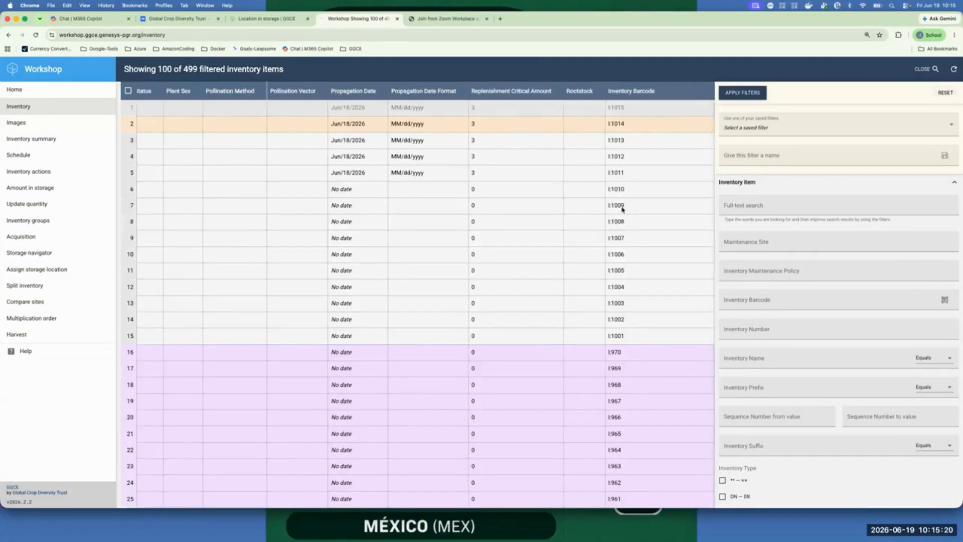
{"action": "left_click", "coordinate": [922, 70]}
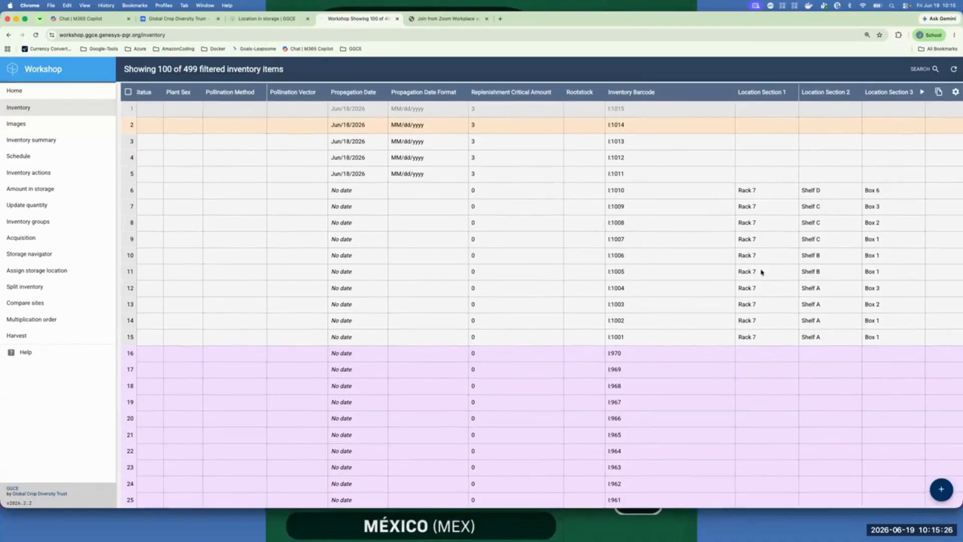
Step: Look through the unfiltered inventory items and examine their Location Section columns down to the rows past 100
{"action": "scroll", "coordinate": [611, 261], "scroll_direction": "left", "scroll_amount": 10}
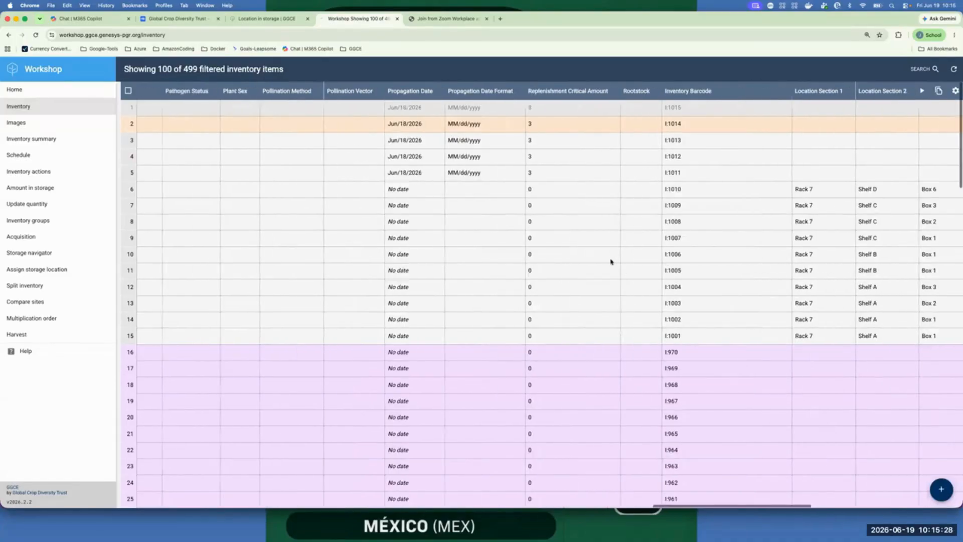
{"action": "scroll", "coordinate": [611, 262], "scroll_direction": "left", "scroll_amount": 8}
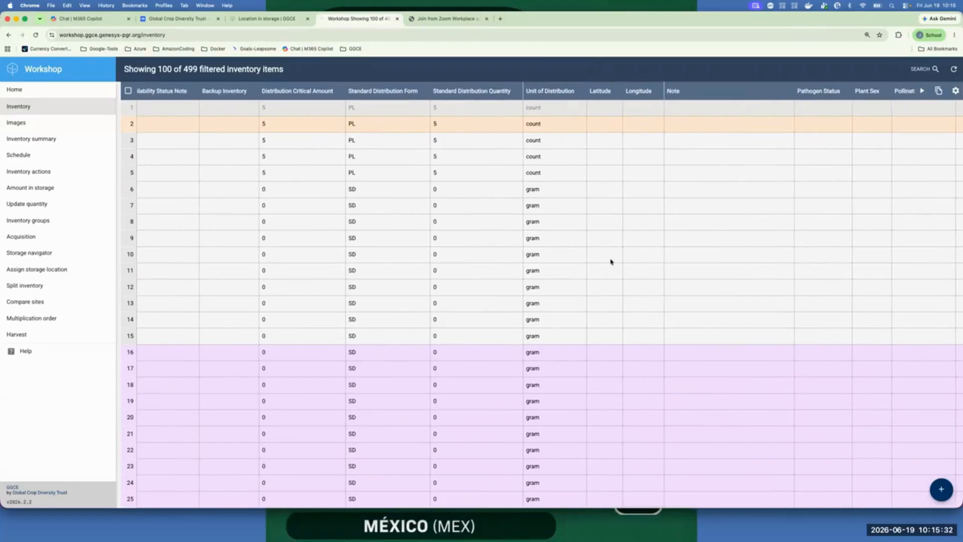
{"action": "scroll", "coordinate": [611, 261], "scroll_direction": "left", "scroll_amount": 10}
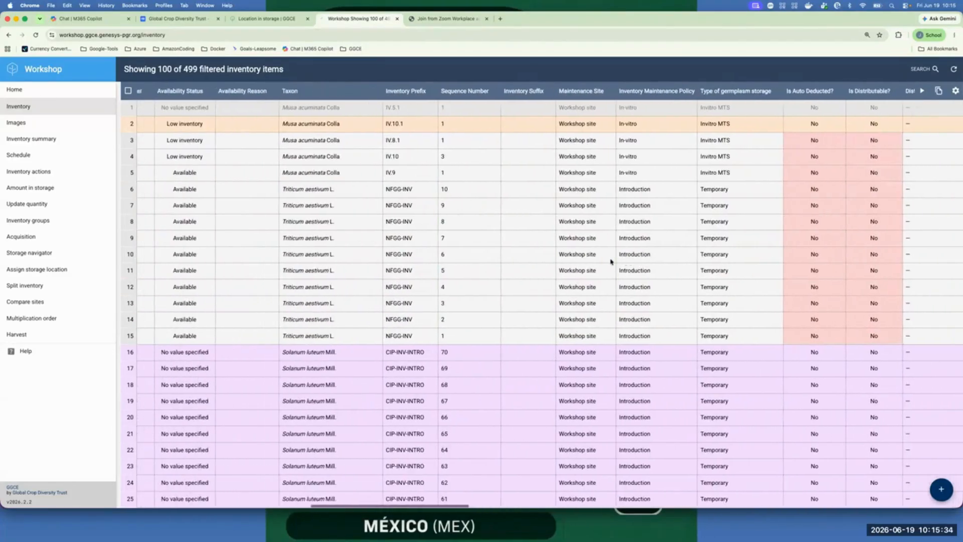
{"action": "scroll", "coordinate": [611, 261], "scroll_direction": "right", "scroll_amount": 15}
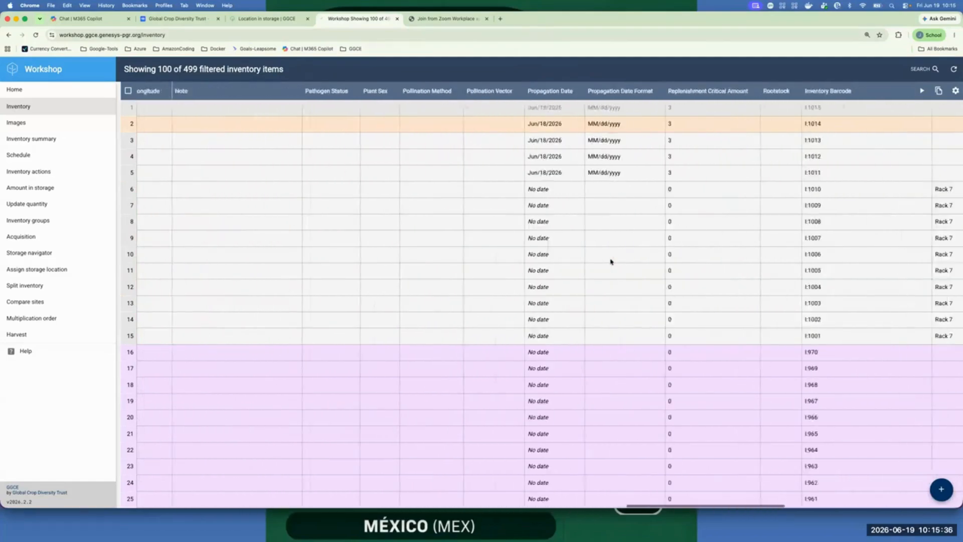
{"action": "scroll", "coordinate": [611, 262], "scroll_direction": "down", "scroll_amount": 1}
{"action": "scroll", "coordinate": [611, 261], "scroll_direction": "down", "scroll_amount": 20}
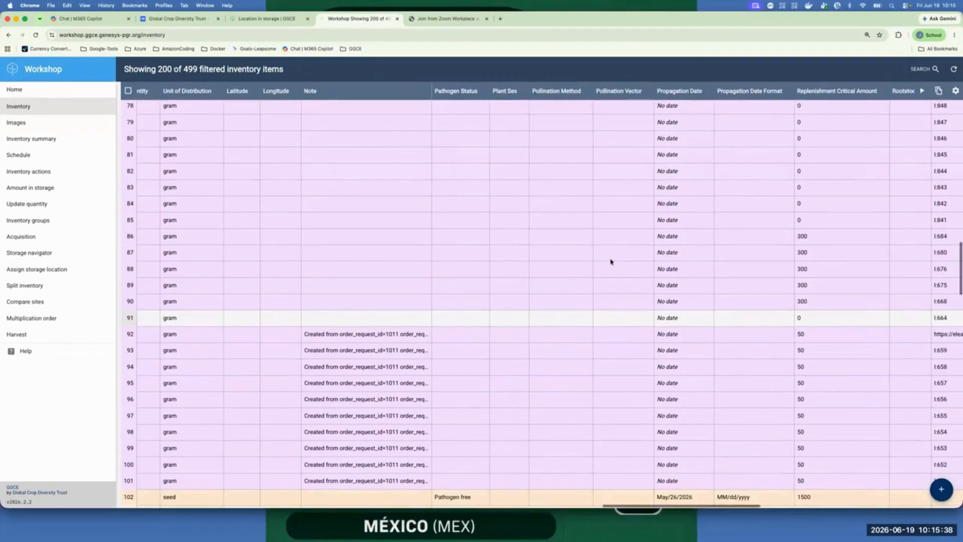
{"action": "scroll", "coordinate": [612, 262], "scroll_direction": "down", "scroll_amount": 7}
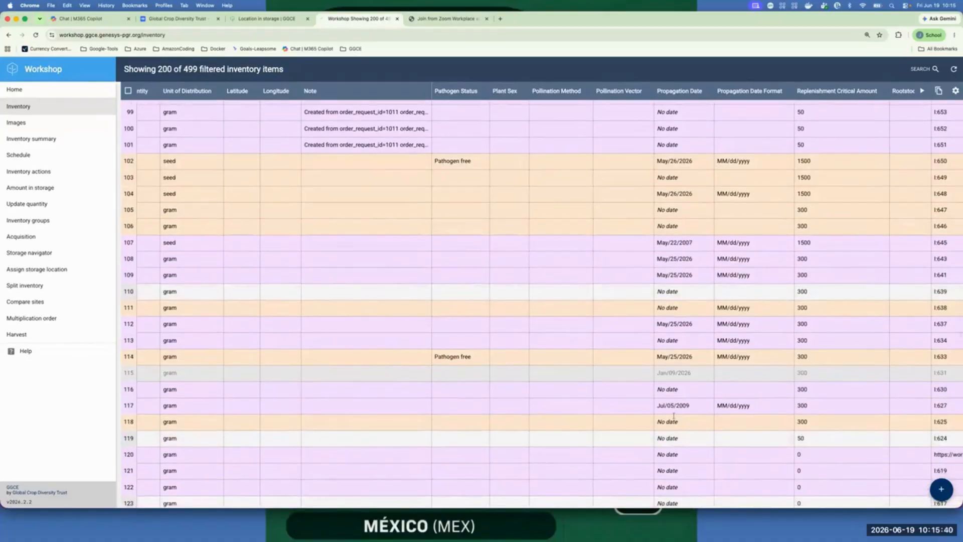
{"action": "scroll", "coordinate": [674, 416], "scroll_direction": "right", "scroll_amount": 10}
{"action": "scroll", "coordinate": [738, 442], "scroll_direction": "right", "scroll_amount": 1}
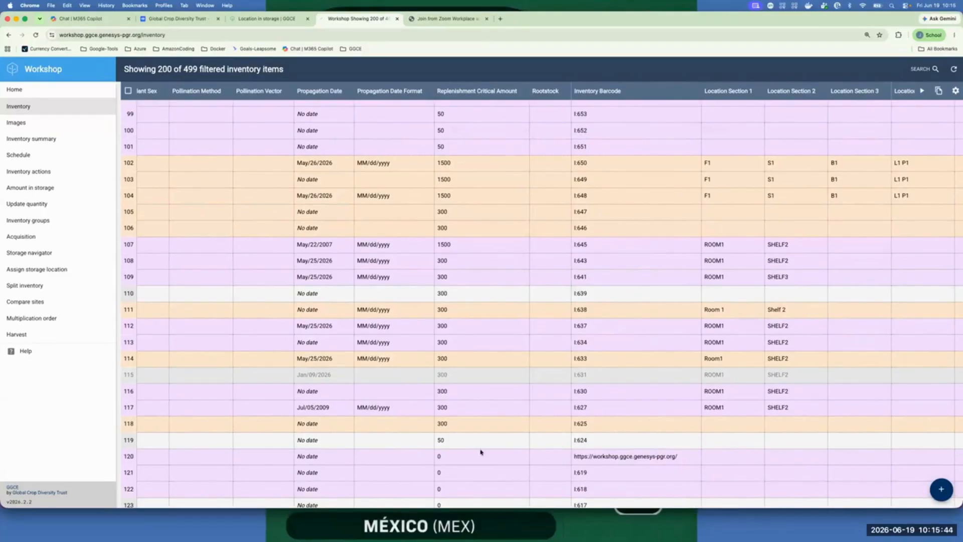
Step: Examine the storage type, maintenance policy, taxon, availability and viability columns of the inventory items around rows 99 to 123
{"action": "scroll", "coordinate": [462, 438], "scroll_direction": "left", "scroll_amount": 20}
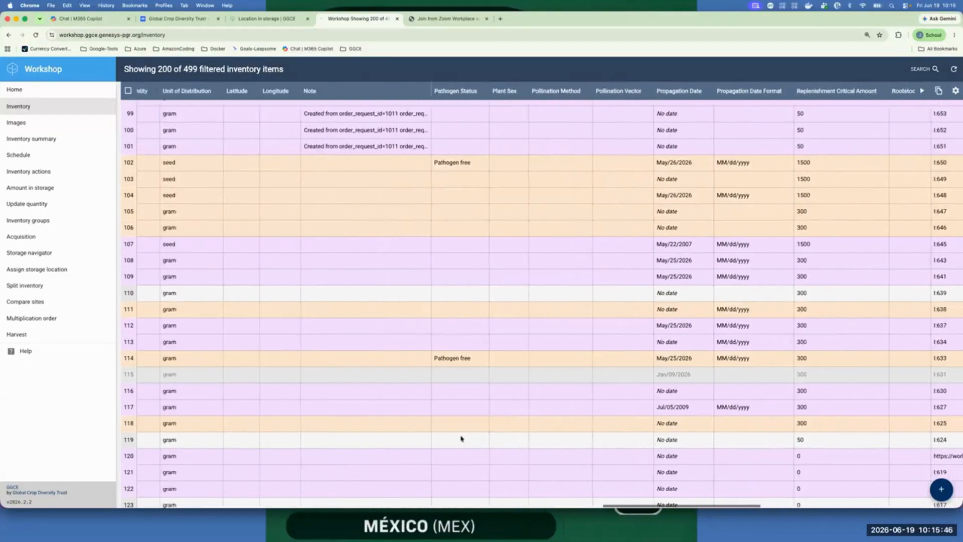
{"action": "scroll", "coordinate": [462, 438], "scroll_direction": "left", "scroll_amount": 15}
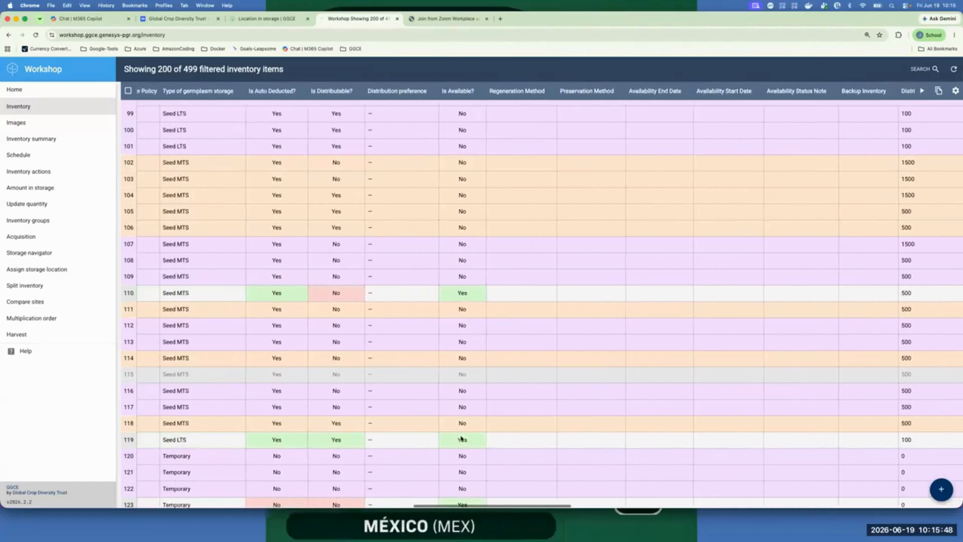
{"action": "scroll", "coordinate": [460, 437], "scroll_direction": "left", "scroll_amount": 8}
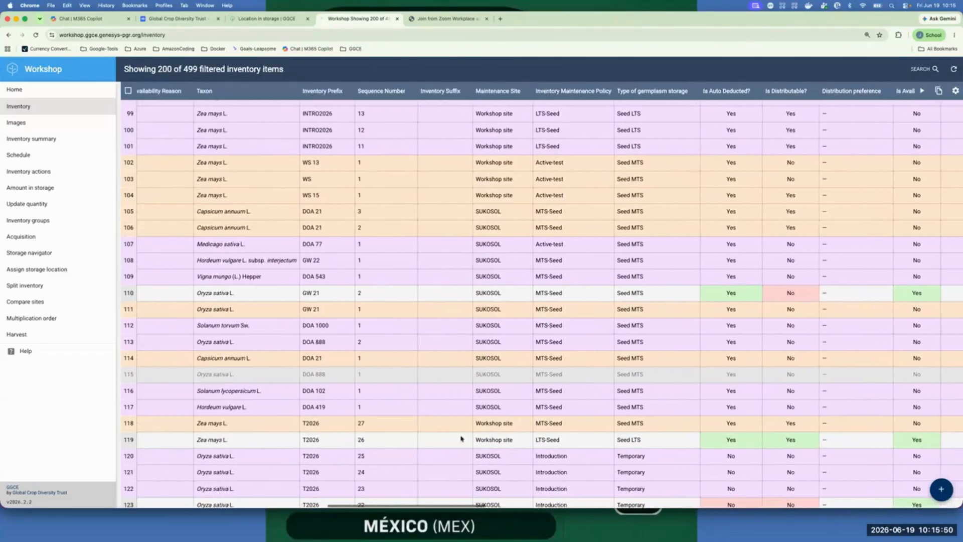
{"action": "scroll", "coordinate": [462, 439], "scroll_direction": "left", "scroll_amount": 10}
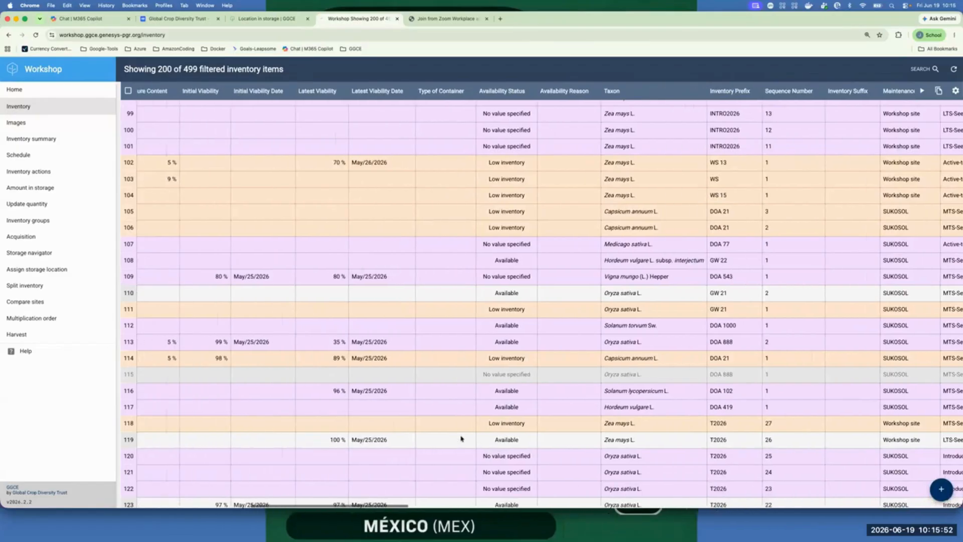
{"action": "scroll", "coordinate": [462, 438], "scroll_direction": "left", "scroll_amount": 15}
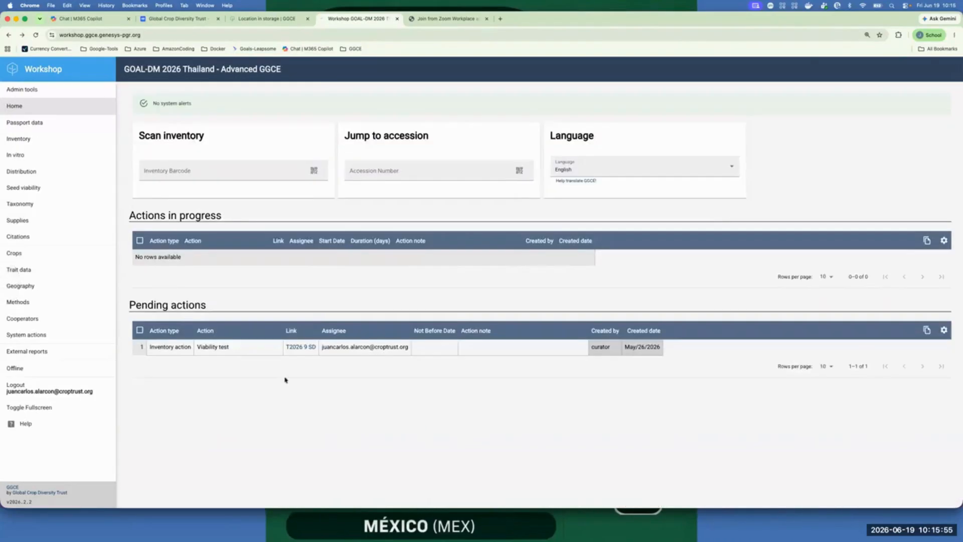
Step: Reopen the inventory list from the home page and open the details of inventory item WSV 30-2009 111 SD
{"action": "left_click", "coordinate": [36, 138]}
{"action": "scroll", "coordinate": [221, 307], "scroll_direction": "down", "scroll_amount": 20}
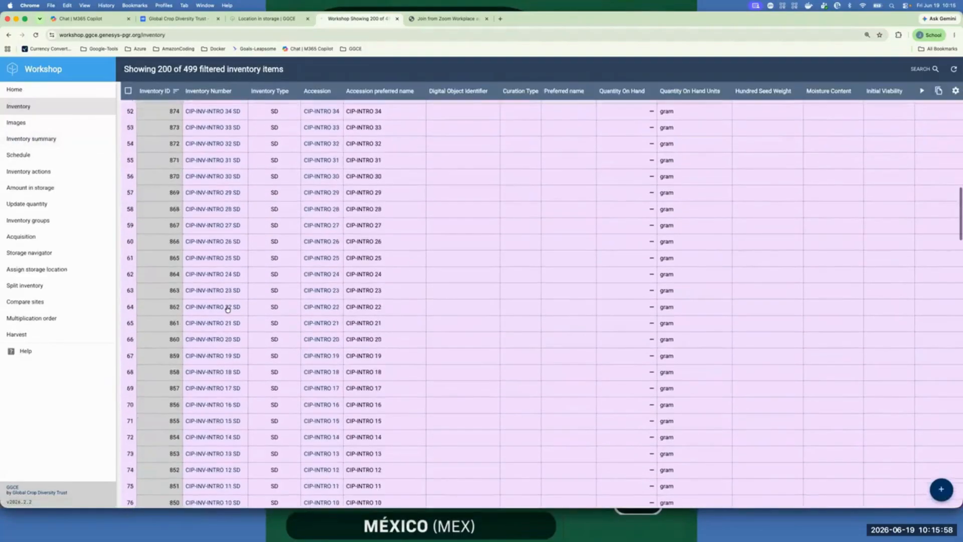
{"action": "scroll", "coordinate": [227, 309], "scroll_direction": "down", "scroll_amount": 1}
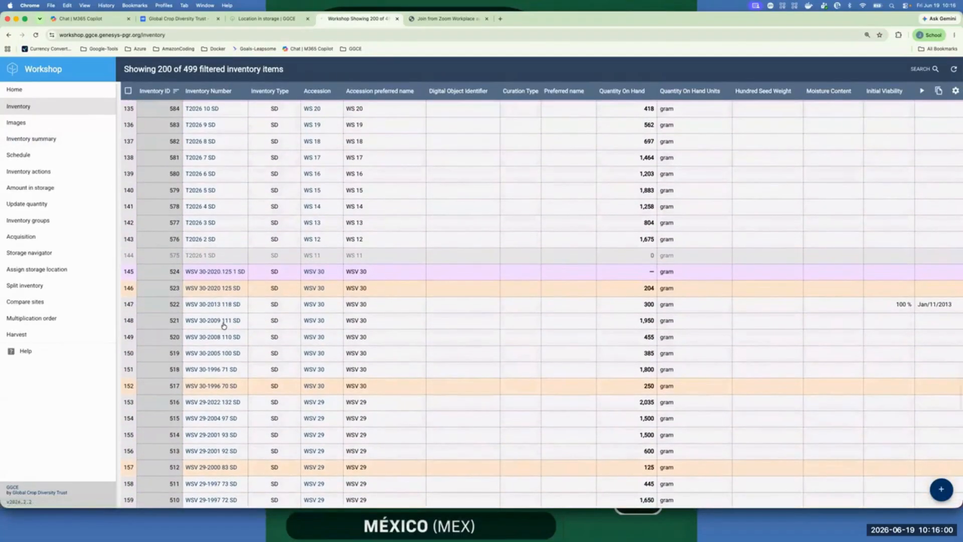
{"action": "left_click", "coordinate": [209, 320]}
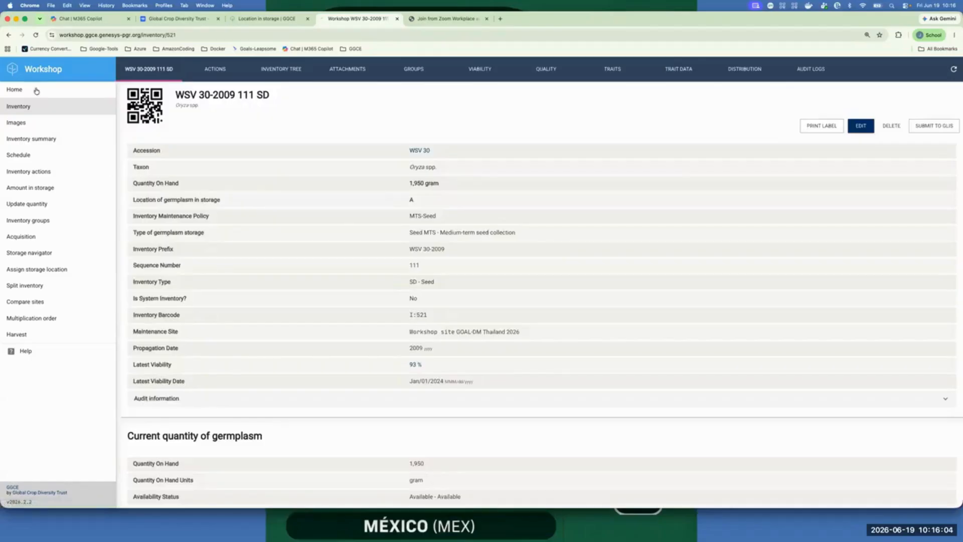
Step: Return to the inventory list and open the details of inventory item WSV 12-1988 24 SD
{"action": "left_click", "coordinate": [8, 36]}
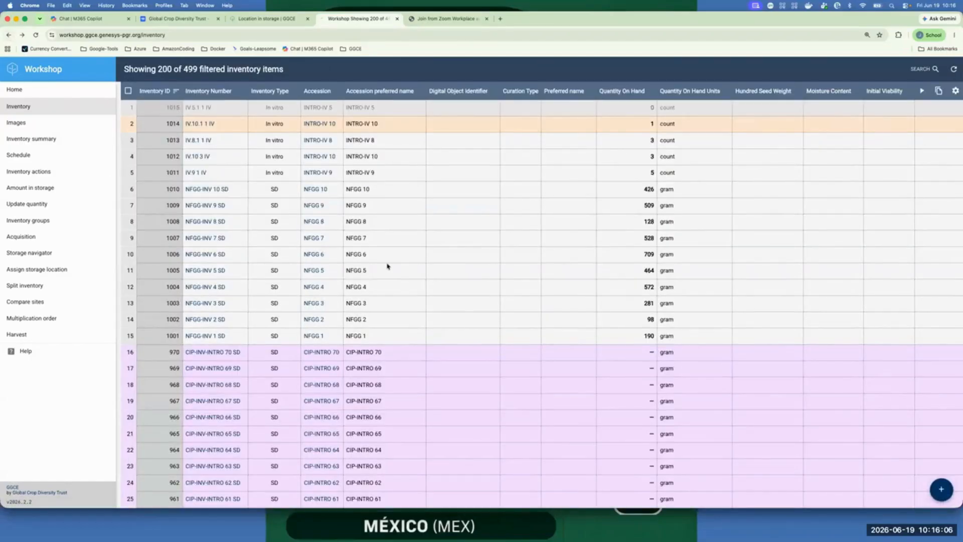
{"action": "scroll", "coordinate": [387, 266], "scroll_direction": "down", "scroll_amount": 20}
{"action": "scroll", "coordinate": [388, 266], "scroll_direction": "down", "scroll_amount": 20}
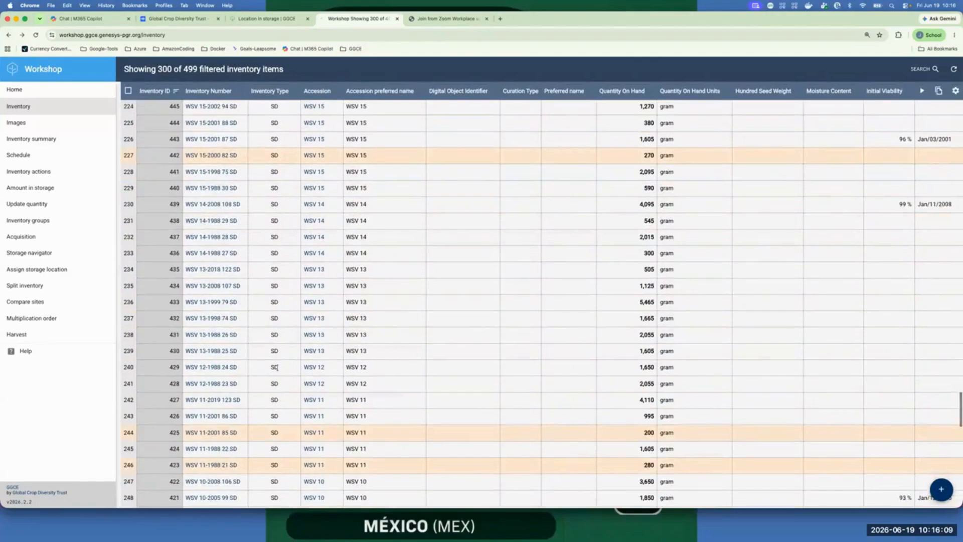
{"action": "left_click", "coordinate": [223, 368]}
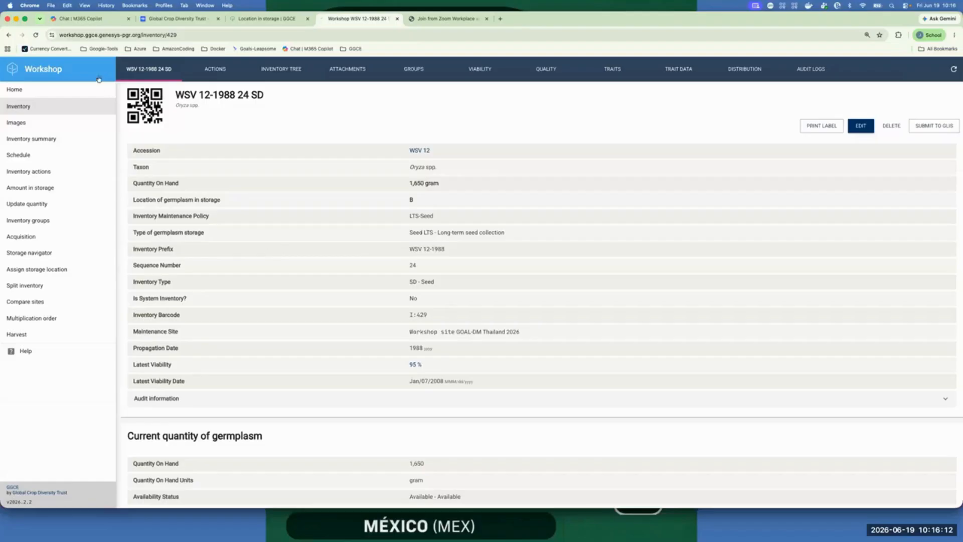
Step: Go back to the inventory list and examine the item columns through to Inventory Barcode and the Location Section columns
{"action": "left_click", "coordinate": [10, 36]}
{"action": "scroll", "coordinate": [735, 113], "scroll_direction": "right", "scroll_amount": 15}
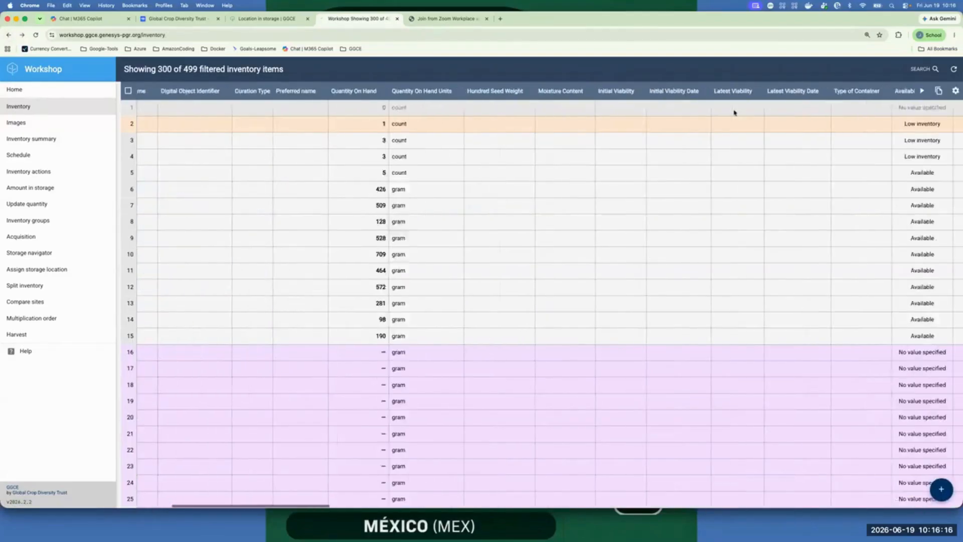
{"action": "scroll", "coordinate": [735, 112], "scroll_direction": "right", "scroll_amount": 10}
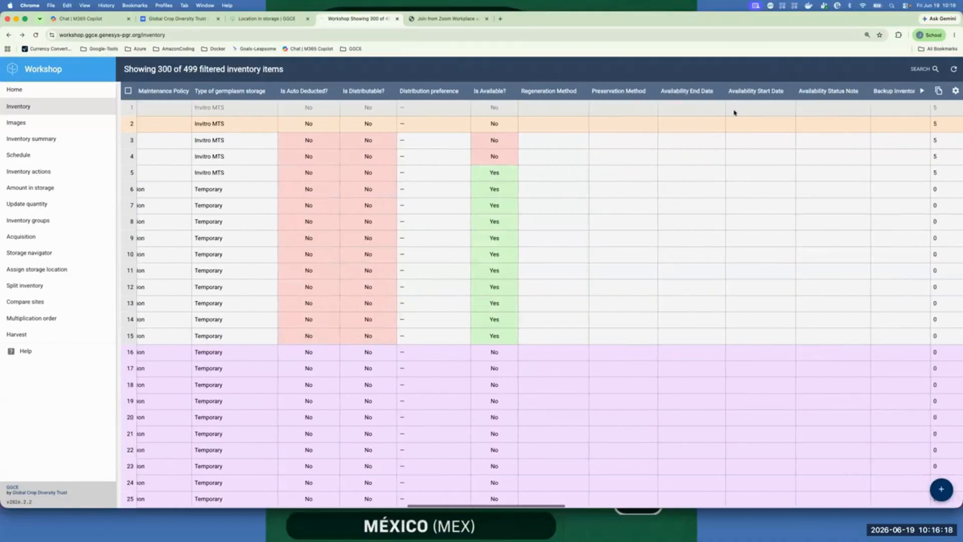
{"action": "scroll", "coordinate": [735, 112], "scroll_direction": "right", "scroll_amount": 10}
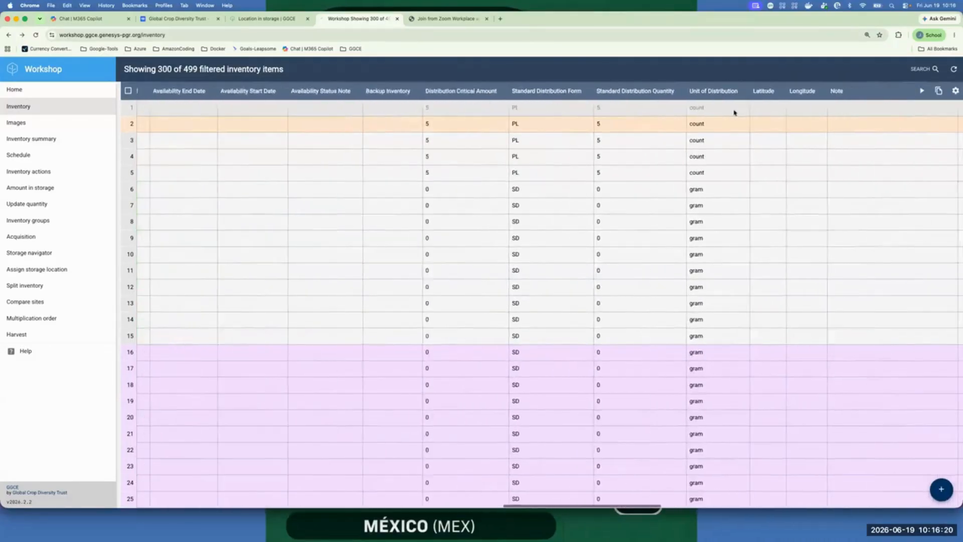
{"action": "scroll", "coordinate": [735, 112], "scroll_direction": "right", "scroll_amount": 10}
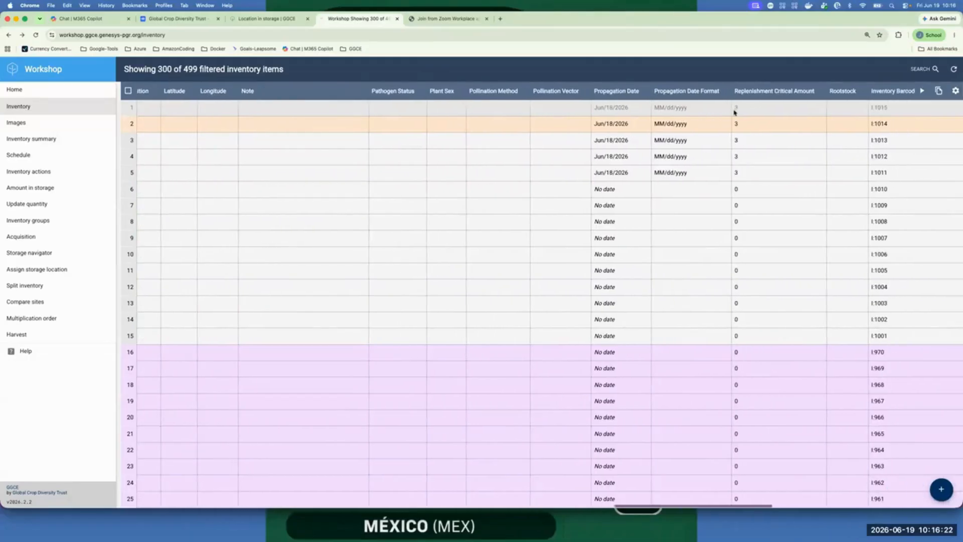
{"action": "scroll", "coordinate": [733, 113], "scroll_direction": "right", "scroll_amount": 5}
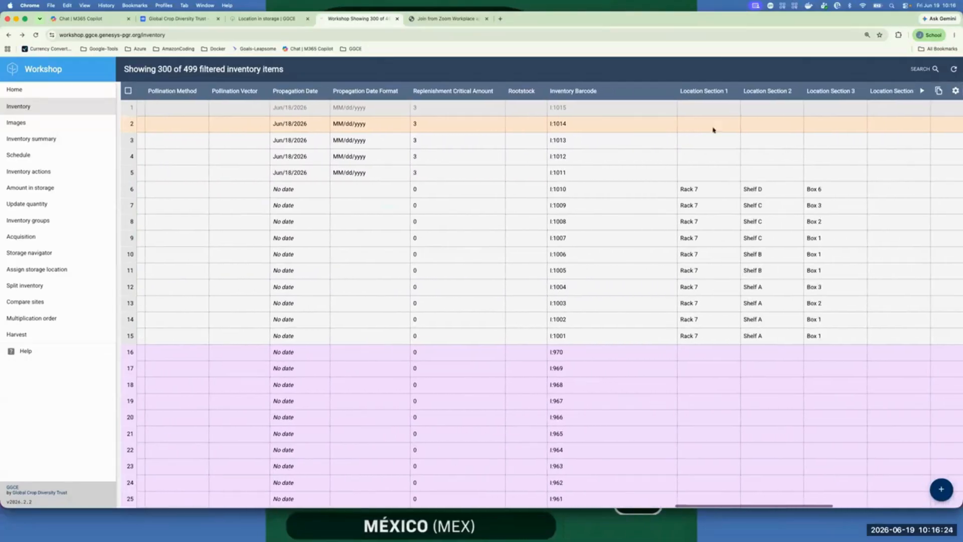
{"action": "scroll", "coordinate": [645, 147], "scroll_direction": "left", "scroll_amount": 10}
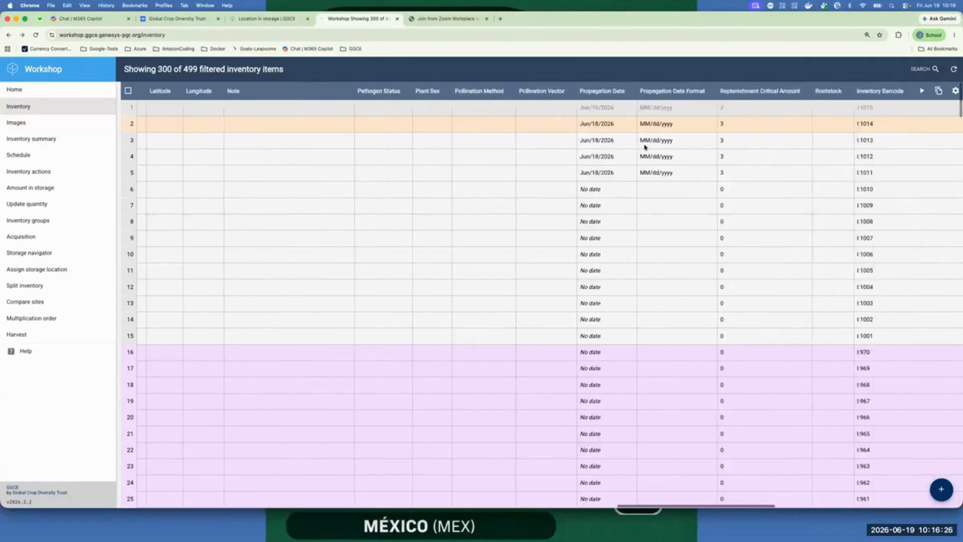
{"action": "scroll", "coordinate": [645, 147], "scroll_direction": "left", "scroll_amount": 10}
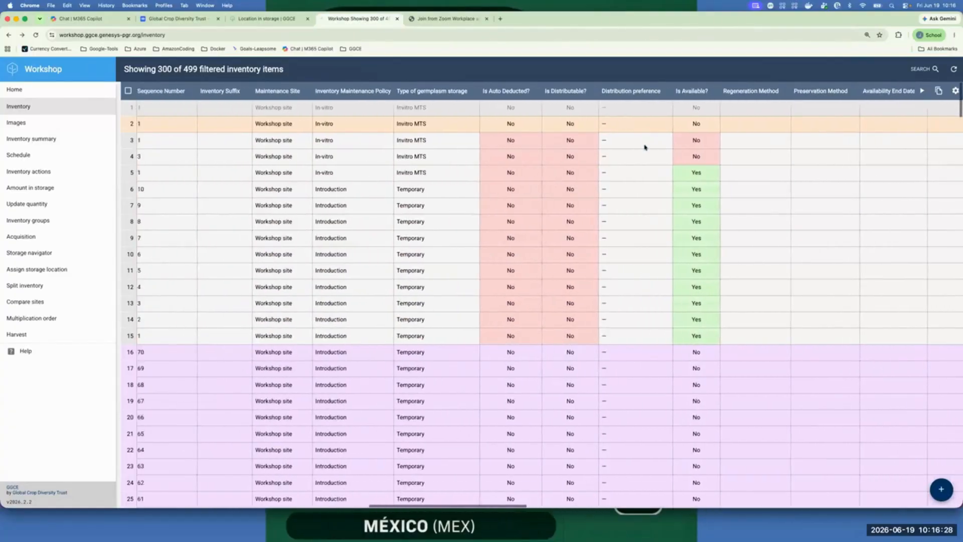
{"action": "scroll", "coordinate": [646, 147], "scroll_direction": "left", "scroll_amount": 15}
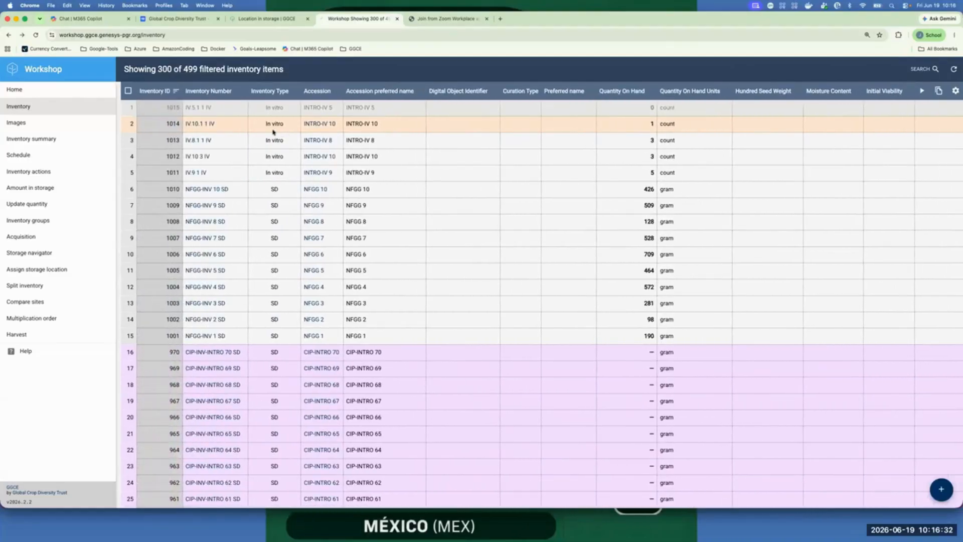
Step: Open inventory item IV.5.1 1 IV for editing and set its Location Section 1 to Rack 7
{"action": "left_click", "coordinate": [198, 109]}
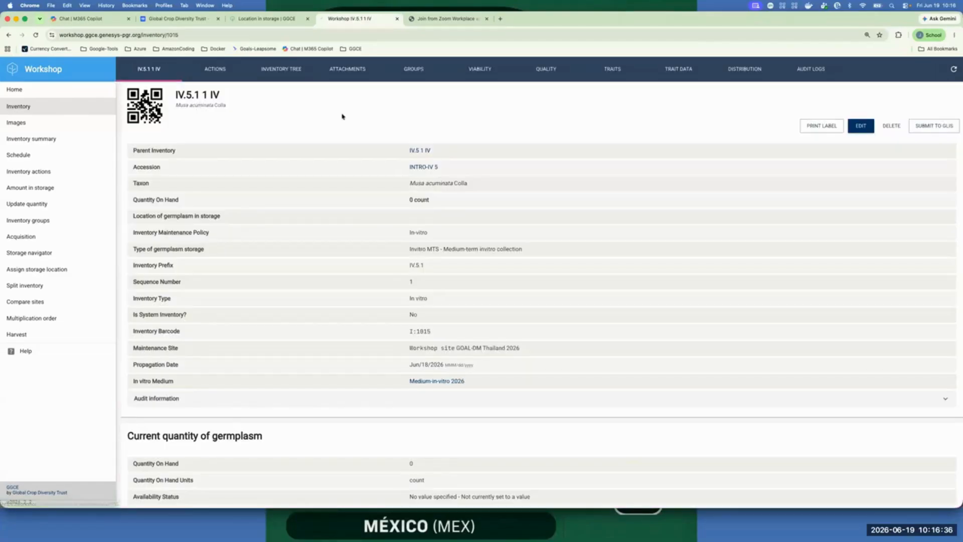
{"action": "left_click", "coordinate": [861, 125]}
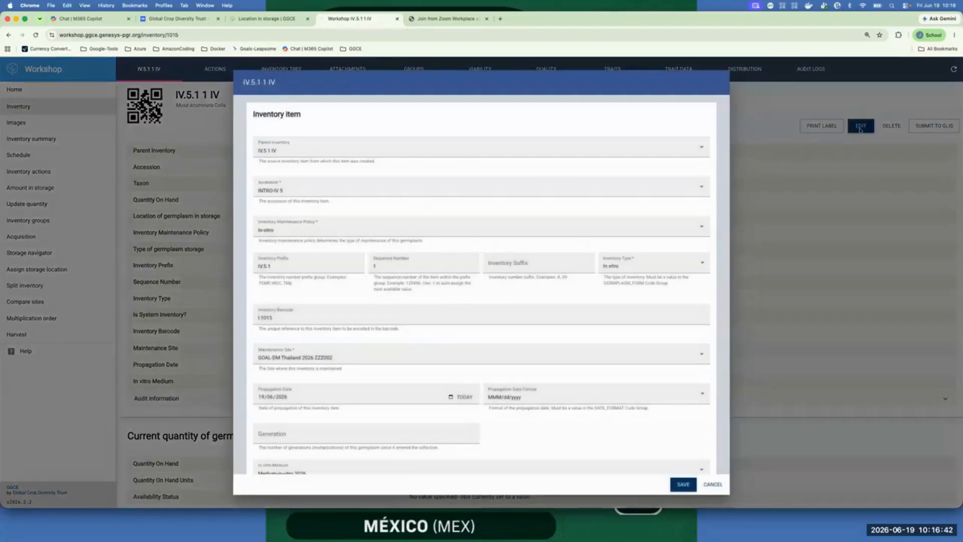
{"action": "scroll", "coordinate": [525, 275], "scroll_direction": "down", "scroll_amount": 2}
{"action": "scroll", "coordinate": [524, 275], "scroll_direction": "down", "scroll_amount": 5}
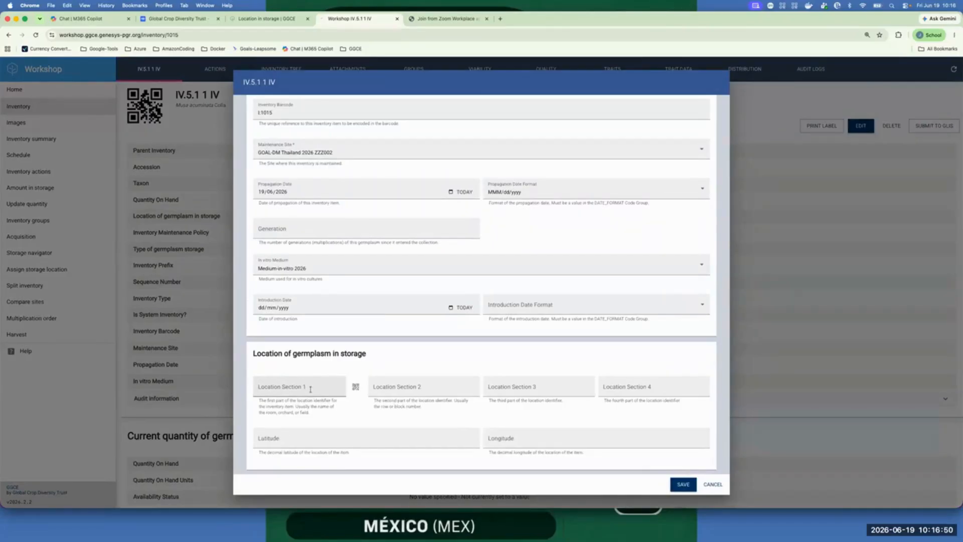
{"action": "left_click", "coordinate": [311, 390]}
{"action": "type", "text": "RACK"}
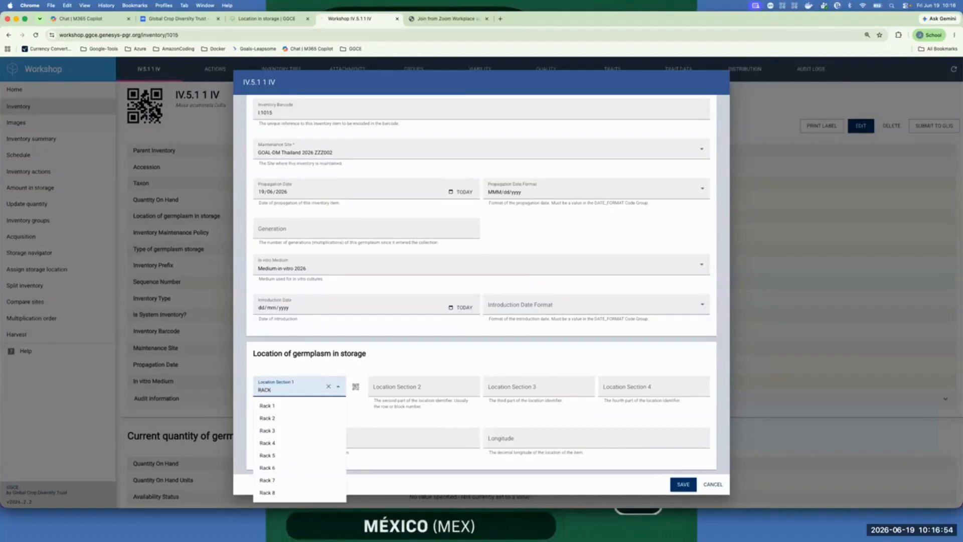
{"action": "left_click", "coordinate": [273, 481]}
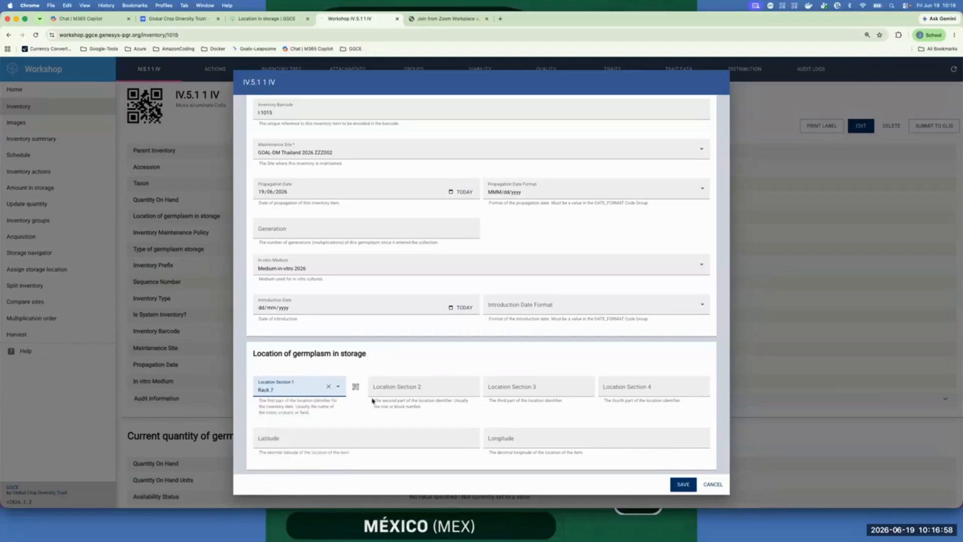
Step: Set Location Section 2 to Shelf B and Location Section 3 to Box 1
{"action": "left_click", "coordinate": [400, 389]}
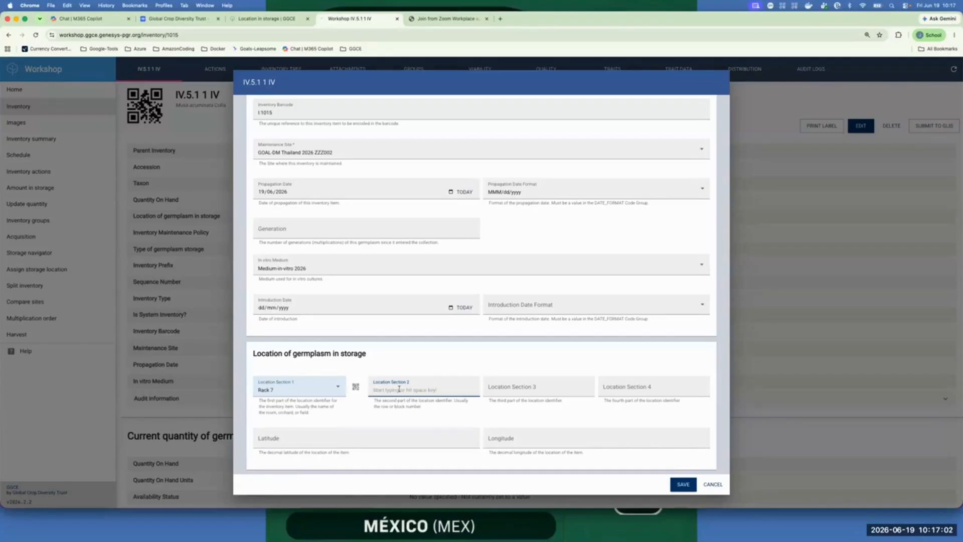
{"action": "key", "text": "space"}
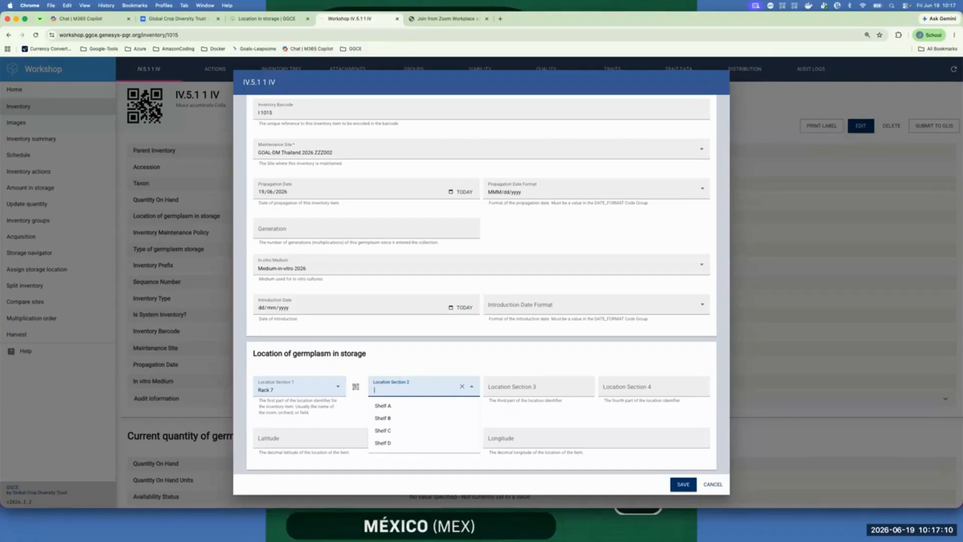
{"action": "left_click", "coordinate": [388, 419]}
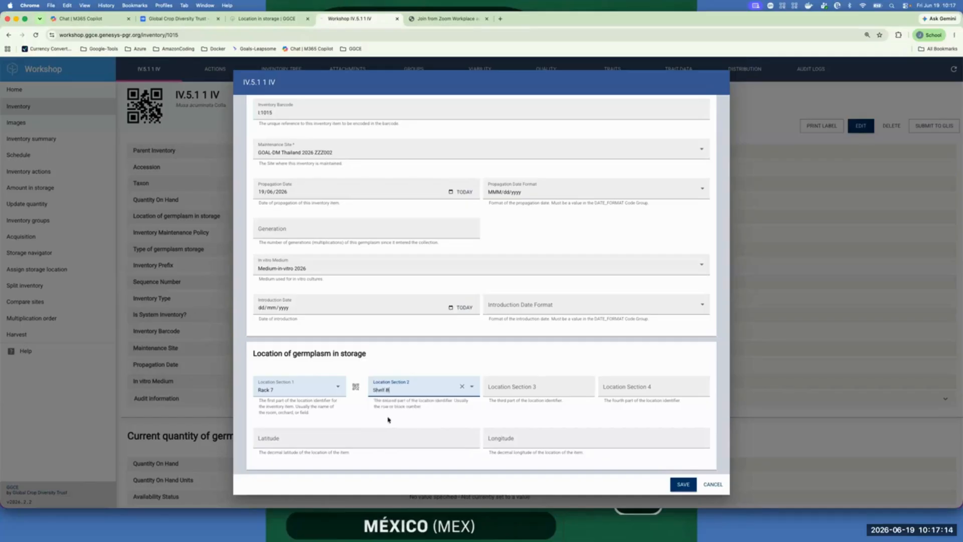
{"action": "left_click", "coordinate": [502, 386]}
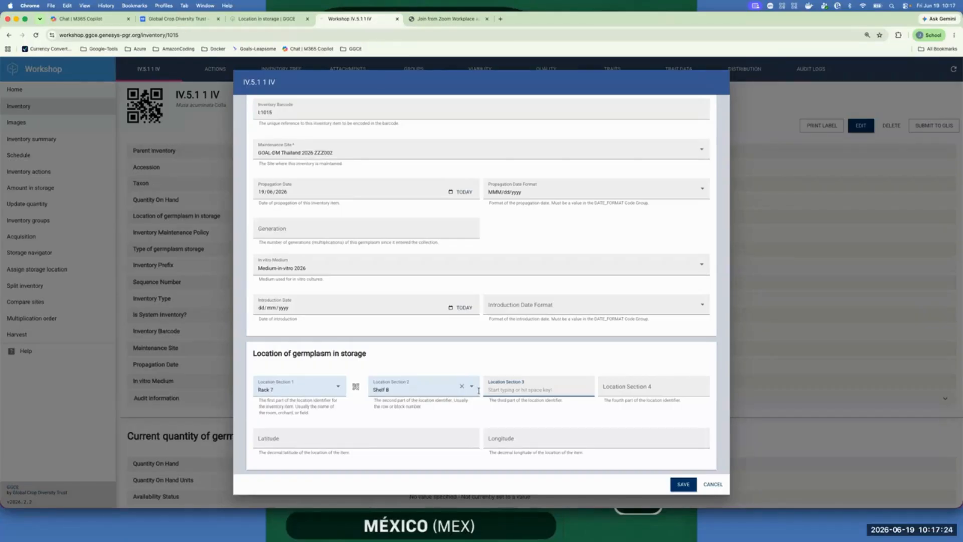
{"action": "key", "text": "space"}
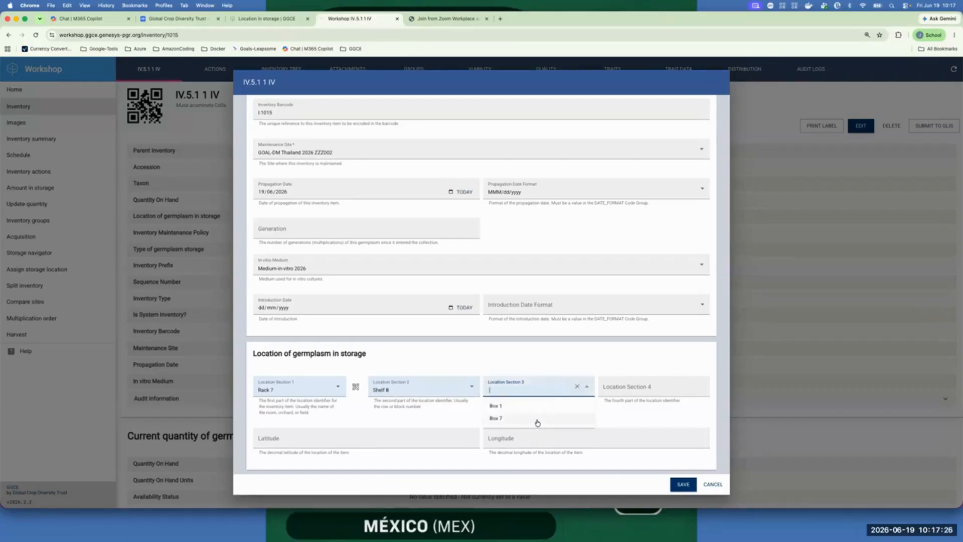
{"action": "left_click", "coordinate": [500, 406]}
Step: Enter 30 as Location Section 4 and save the inventory item
{"action": "left_click", "coordinate": [627, 389]}
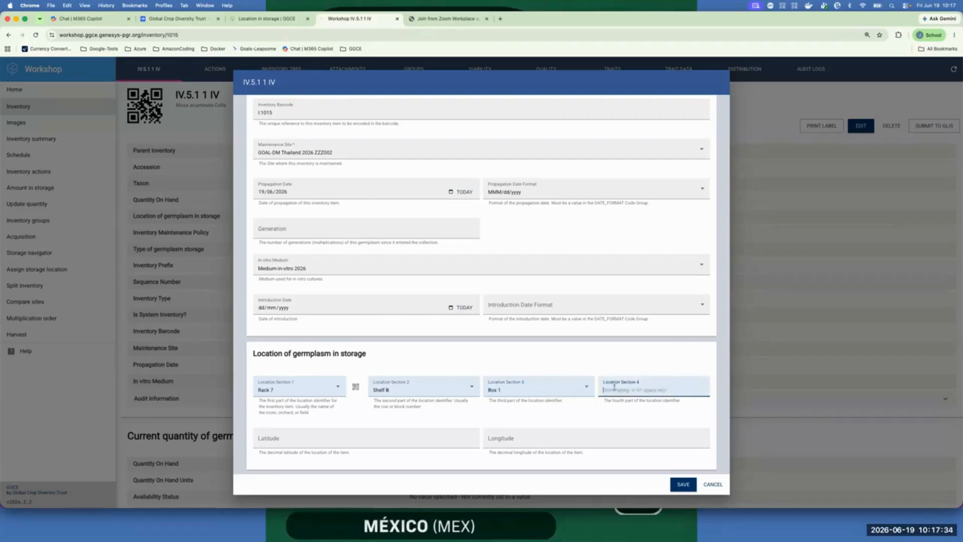
{"action": "type", "text": "30"}
{"action": "left_click", "coordinate": [393, 389]}
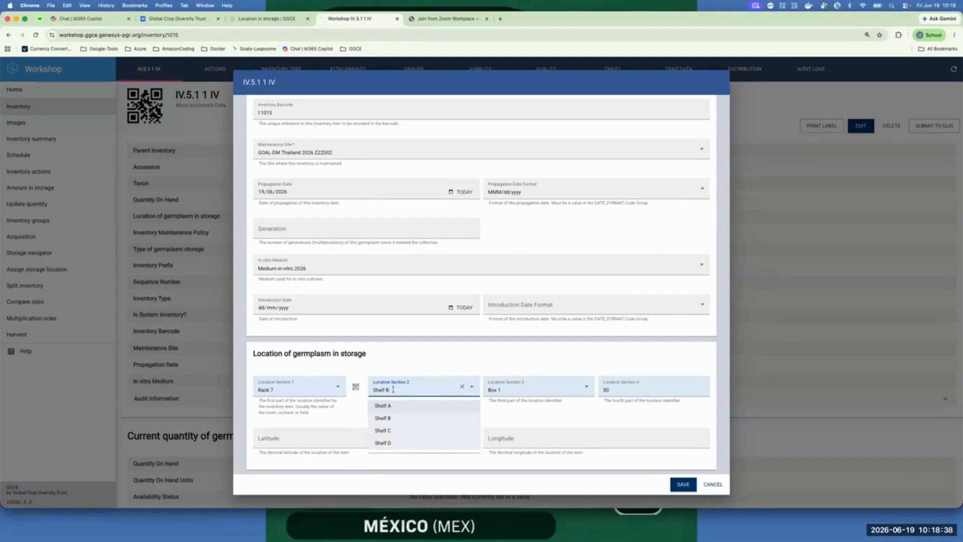
{"action": "key", "text": "Tab"}
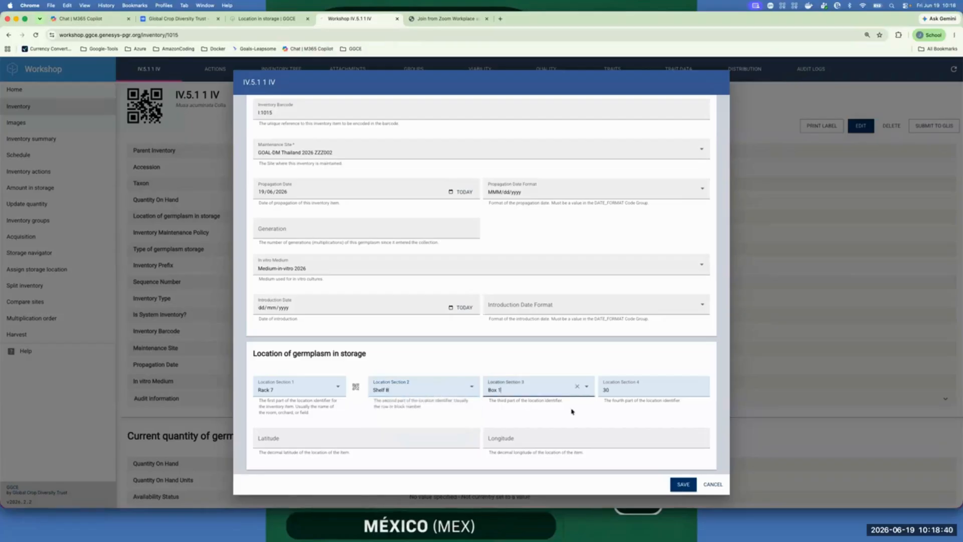
{"action": "left_click", "coordinate": [683, 487]}
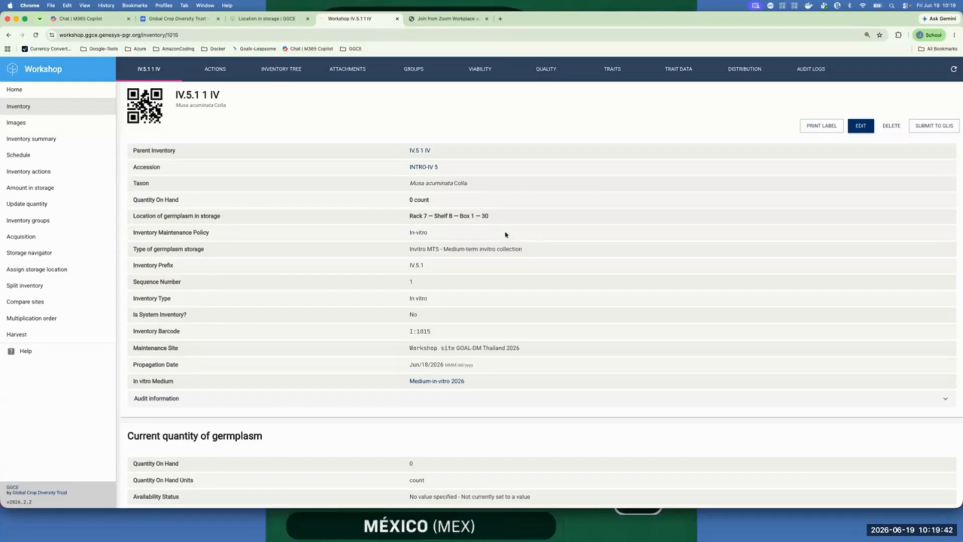
Step: Review the saved storage location of IV.5.1 1 IV, look through its edit form and leave the form without saving
{"action": "left_click_drag", "start_coordinate": [482, 216], "coordinate": [490, 218]}
{"action": "left_click_drag", "start_coordinate": [490, 217], "coordinate": [479, 216]}
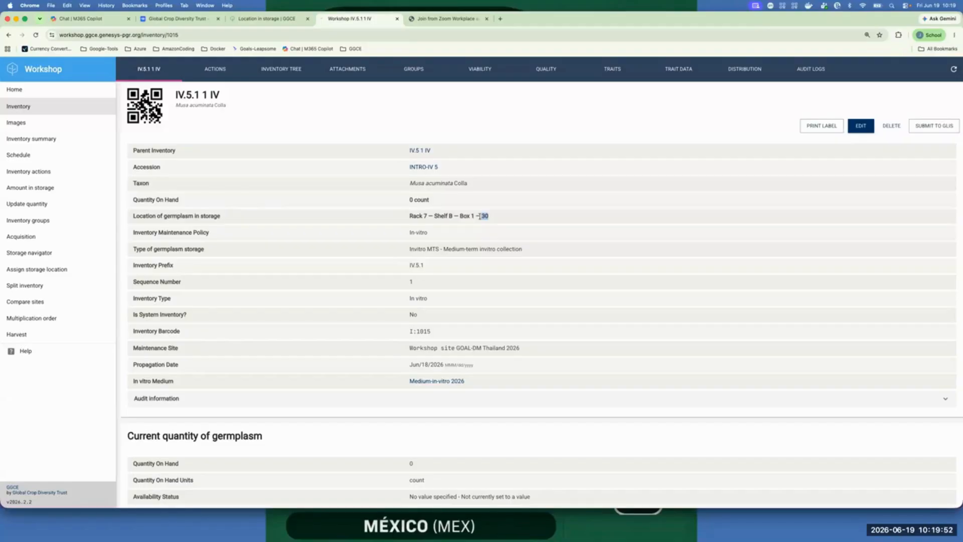
{"action": "left_click", "coordinate": [861, 126]}
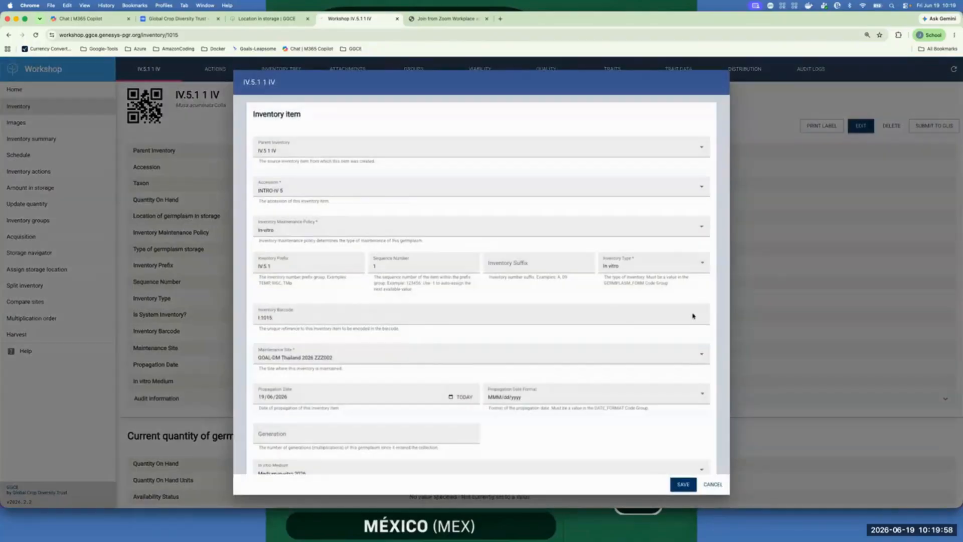
{"action": "scroll", "coordinate": [615, 323], "scroll_direction": "down", "scroll_amount": 5}
{"action": "scroll", "coordinate": [612, 325], "scroll_direction": "down", "scroll_amount": 5}
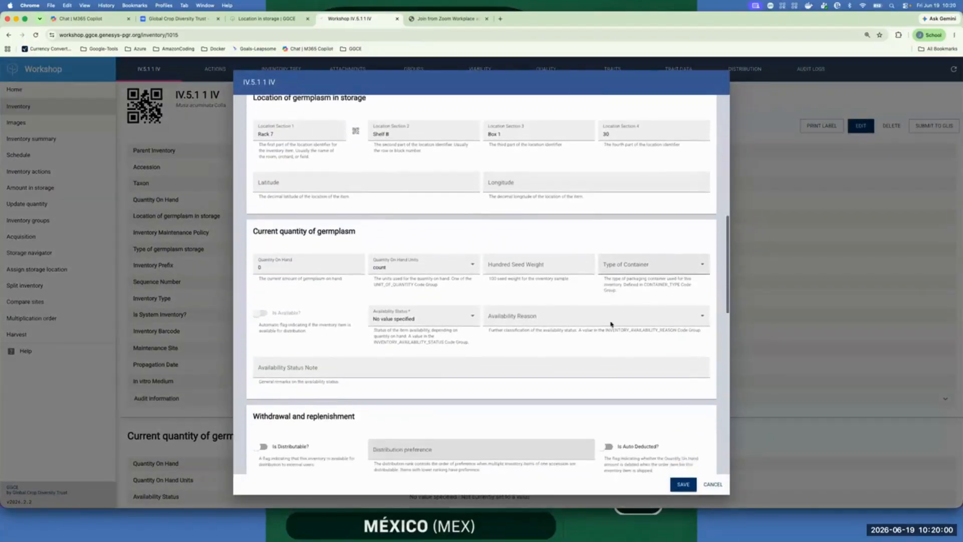
{"action": "scroll", "coordinate": [610, 322], "scroll_direction": "down", "scroll_amount": 5}
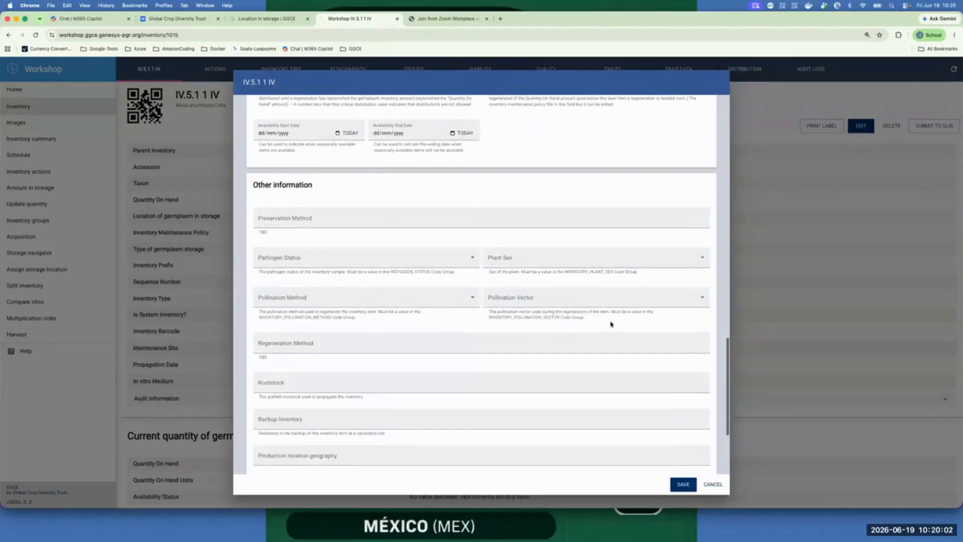
{"action": "scroll", "coordinate": [611, 324], "scroll_direction": "up", "scroll_amount": 9}
{"action": "scroll", "coordinate": [611, 324], "scroll_direction": "up", "scroll_amount": 1}
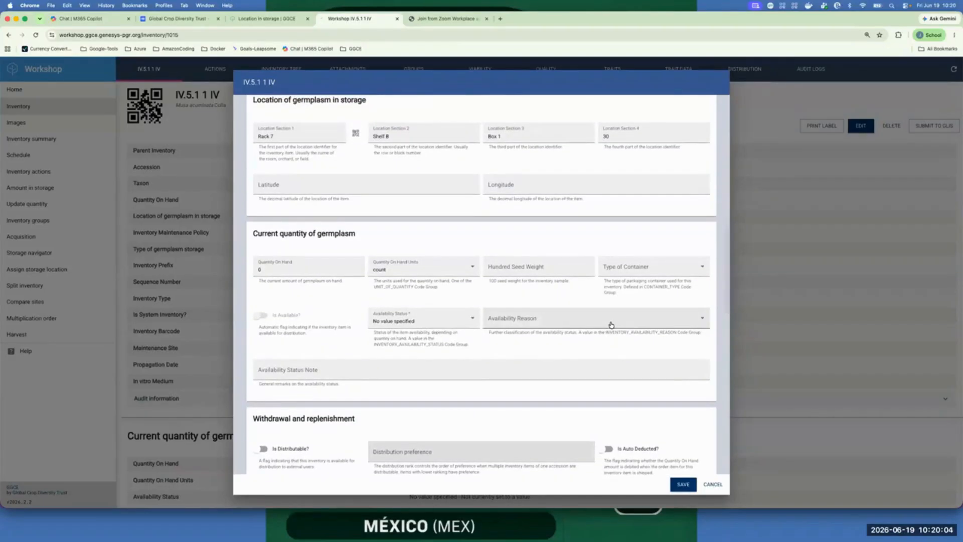
{"action": "scroll", "coordinate": [611, 324], "scroll_direction": "up", "scroll_amount": 1}
{"action": "scroll", "coordinate": [611, 324], "scroll_direction": "up", "scroll_amount": 1}
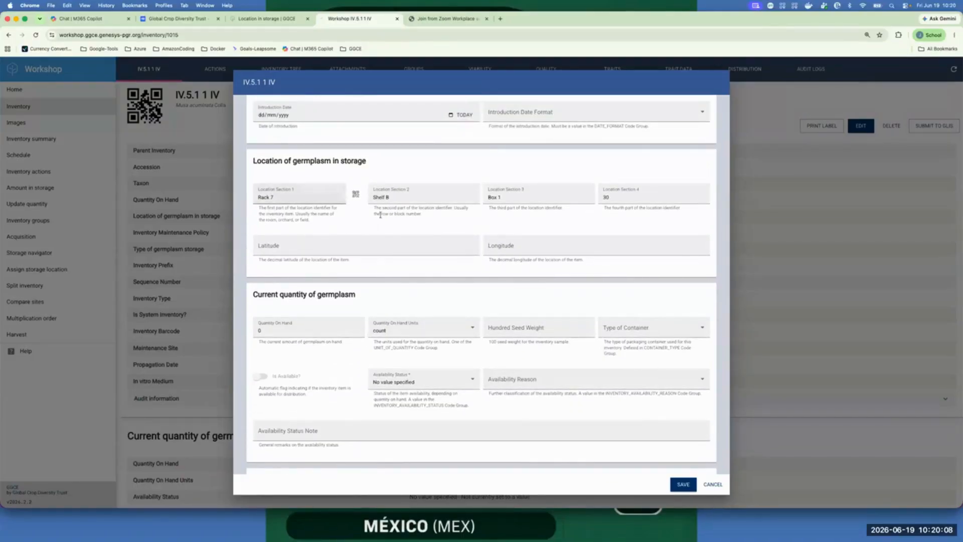
{"action": "left_click", "coordinate": [611, 198]}
{"action": "left_click", "coordinate": [712, 485]}
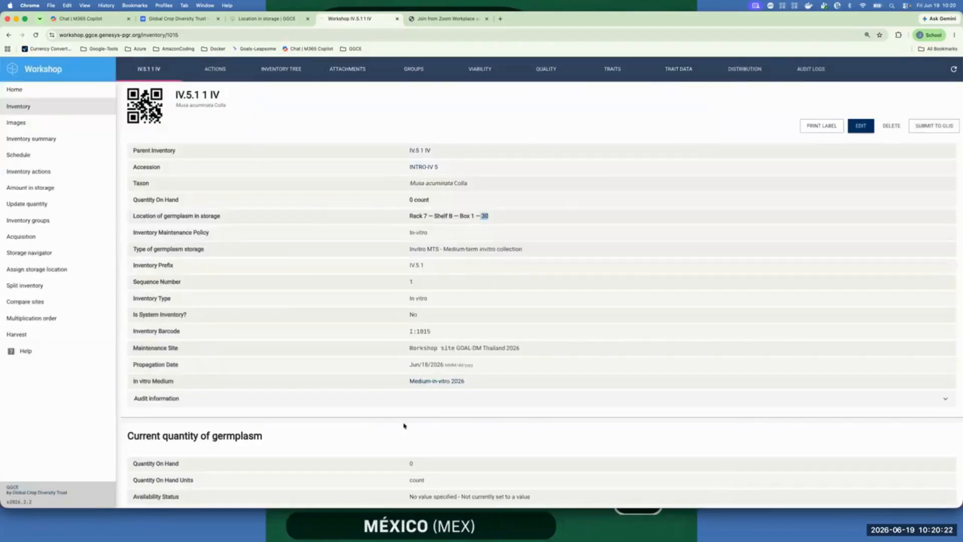
Step: Open Assign storage location and set the filter's maintenance site to GOAL-DM Thailand 2026 ZZZ002 and Location Section 1 to RACK 7
{"action": "left_click", "coordinate": [57, 271]}
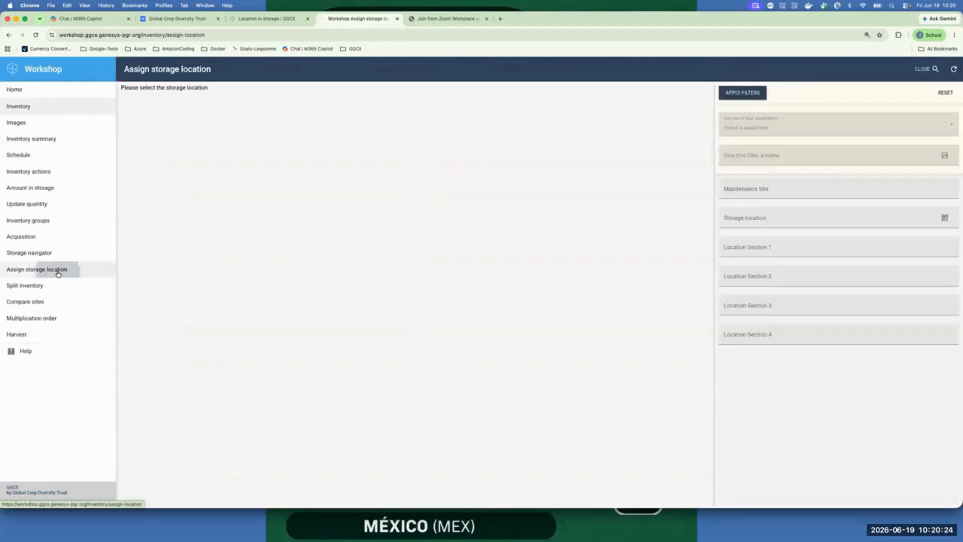
{"action": "left_click", "coordinate": [809, 188]}
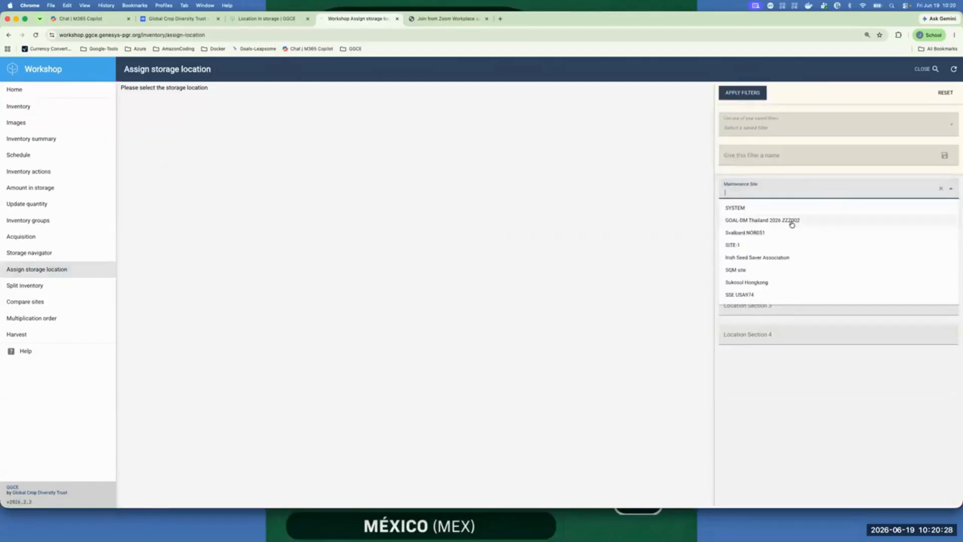
{"action": "left_click", "coordinate": [791, 223]}
{"action": "left_click", "coordinate": [777, 258]}
{"action": "type", "text": "RACK 7"}
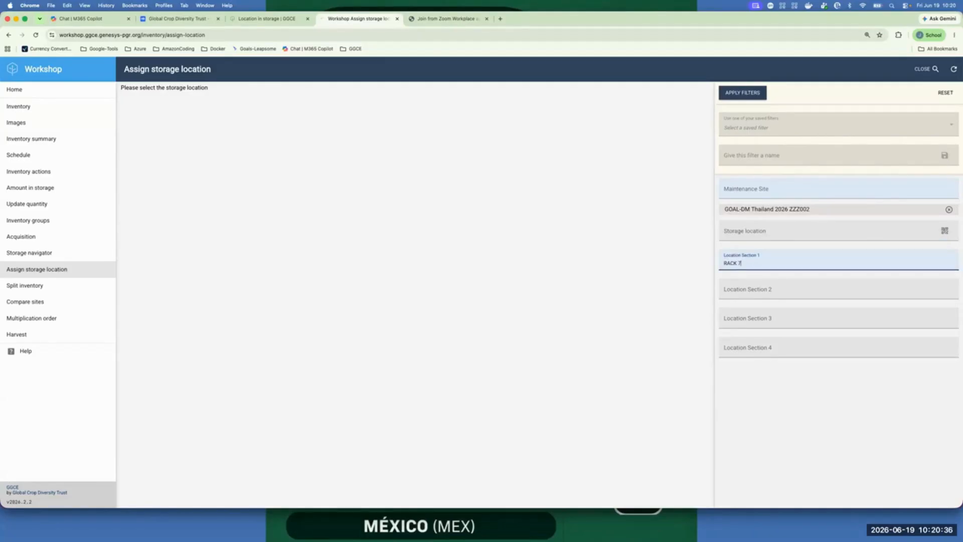
Step: Set Location Section 2 to Shelf 6 and correct the capitalisation of Location Section 1 to Rack 7
{"action": "left_click", "coordinate": [767, 290]}
{"action": "type", "text": "SN"}
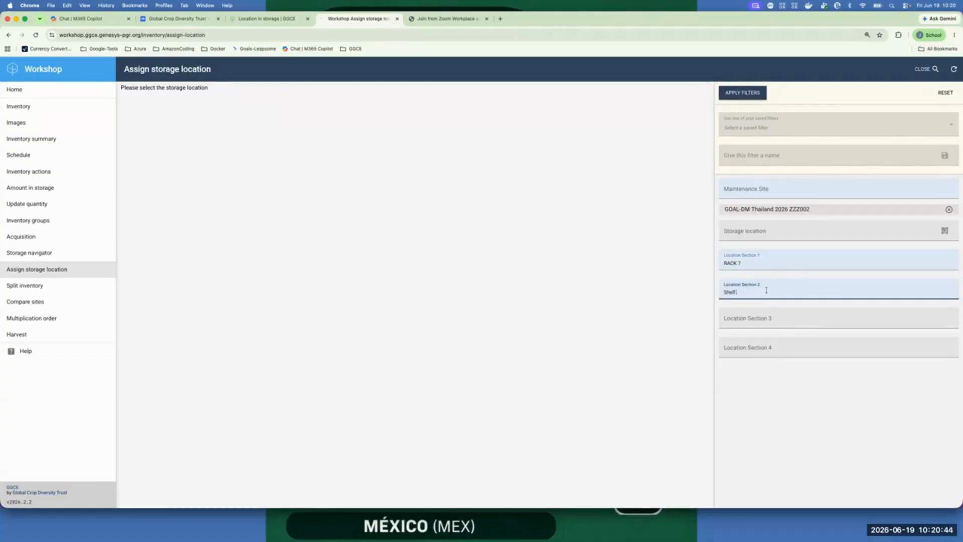
{"action": "left_click", "coordinate": [736, 263]}
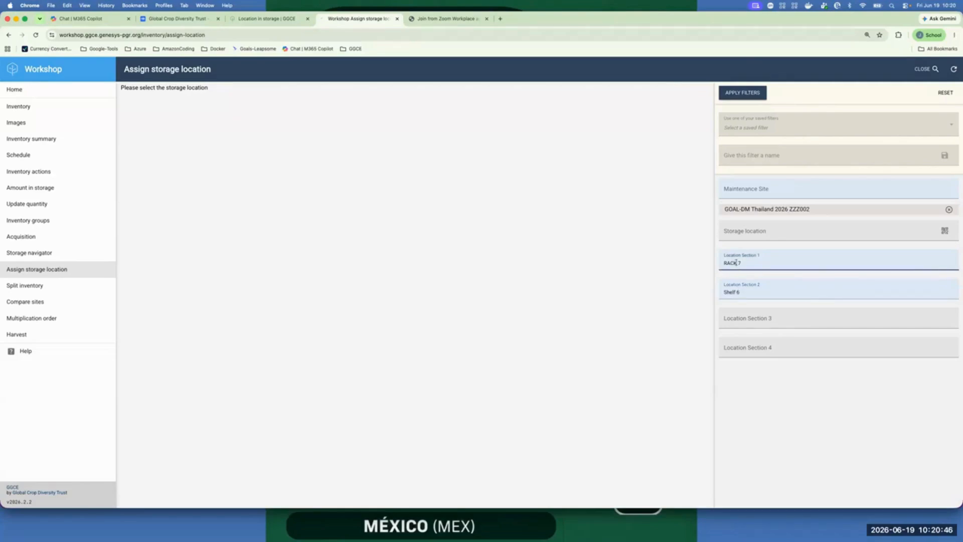
{"action": "key", "text": "BackSpace"}
{"action": "key", "text": "BackSpace"}
{"action": "key", "text": "BackSpace"}
{"action": "type", "text": "ack"}
Step: Enter Box as Location Section 3, apply the filters and hide the filter form
{"action": "left_click", "coordinate": [741, 318]}
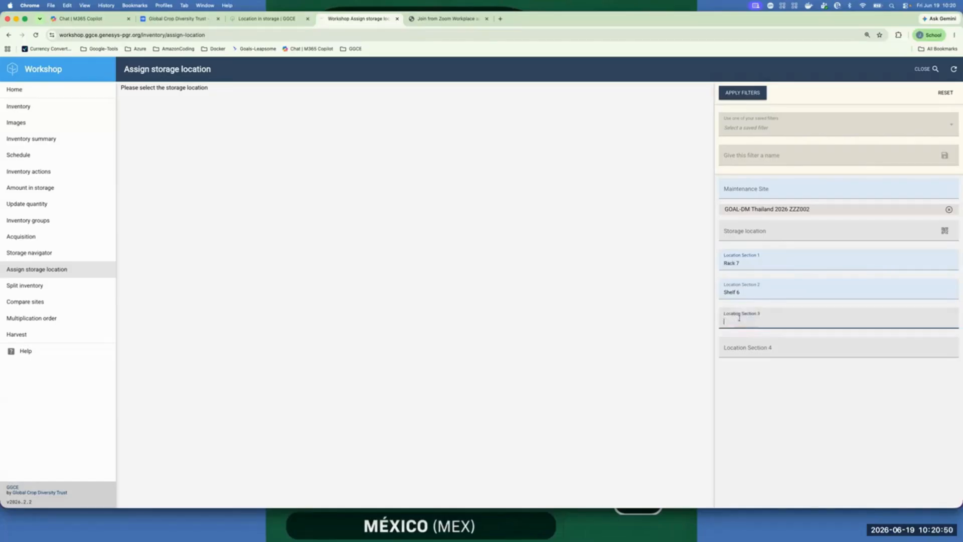
{"action": "type", "text": "Box"}
{"action": "left_click", "coordinate": [749, 95]}
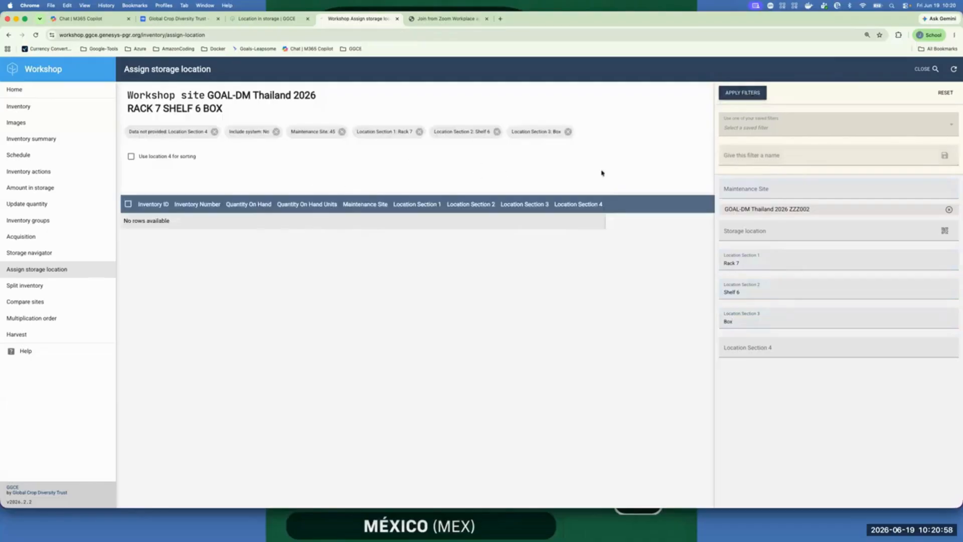
{"action": "left_click", "coordinate": [924, 70]}
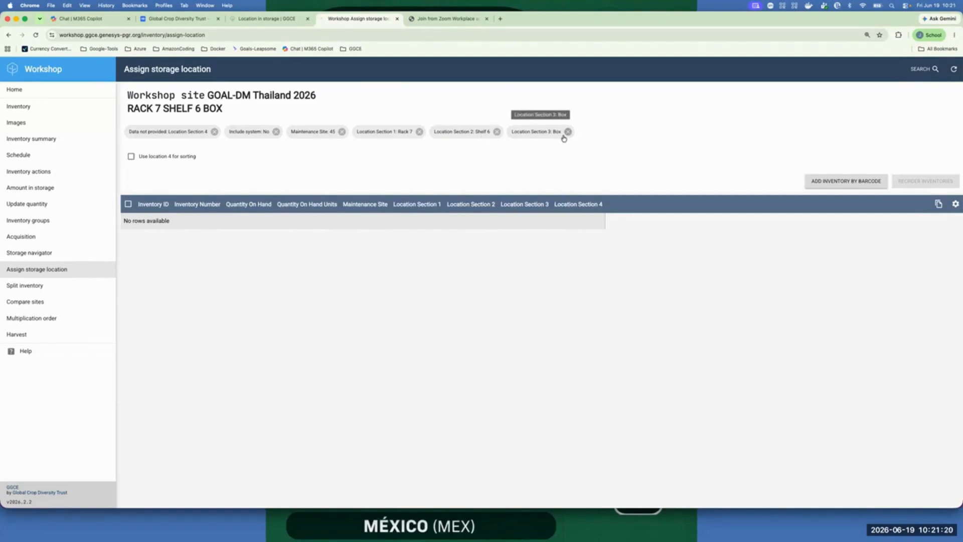
Step: Recheck the storage location filter values and enable the use of location 4 for sorting
{"action": "left_click", "coordinate": [922, 69]}
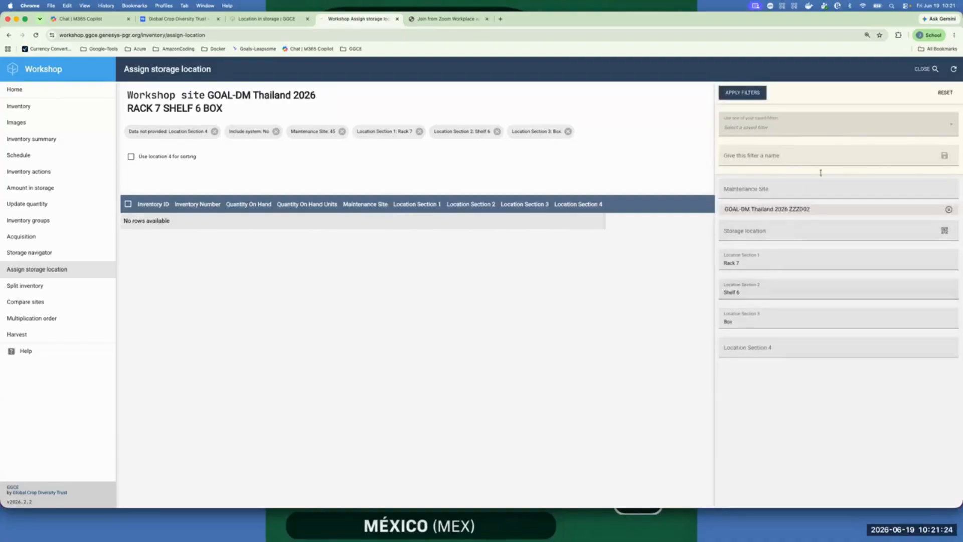
{"action": "left_click", "coordinate": [923, 69]}
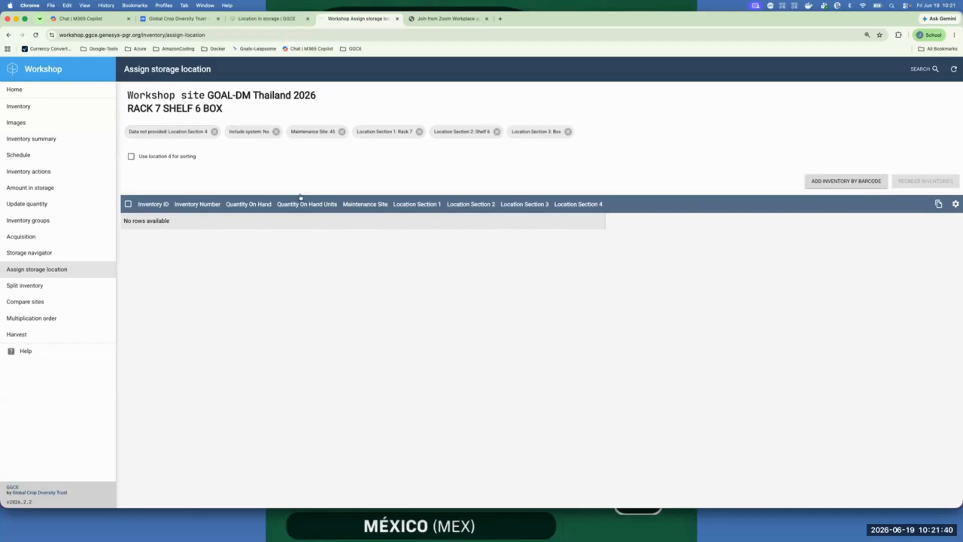
{"action": "left_click", "coordinate": [130, 157]}
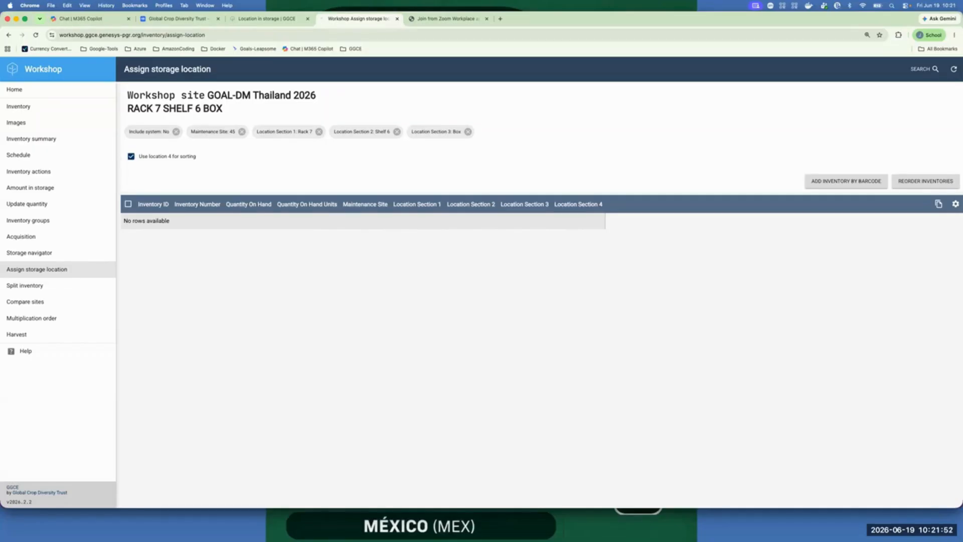
Step: Return to the inventory list, reset its search filters and hide the filter form
{"action": "left_click", "coordinate": [23, 93]}
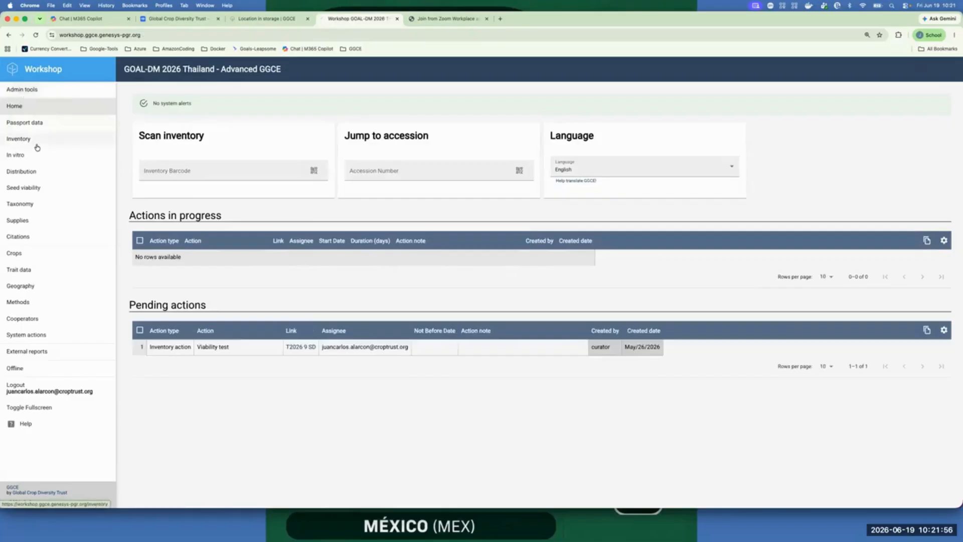
{"action": "left_click", "coordinate": [36, 145]}
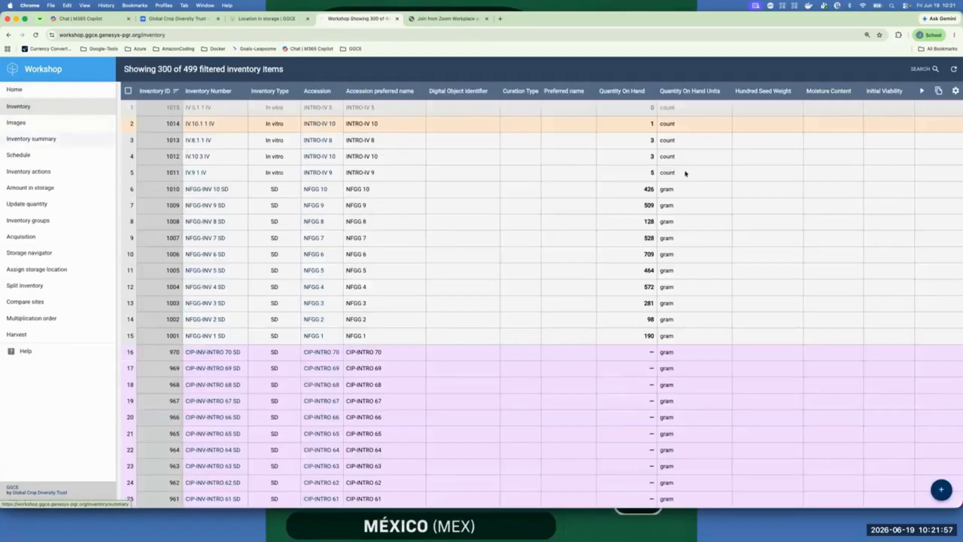
{"action": "left_click", "coordinate": [922, 71]}
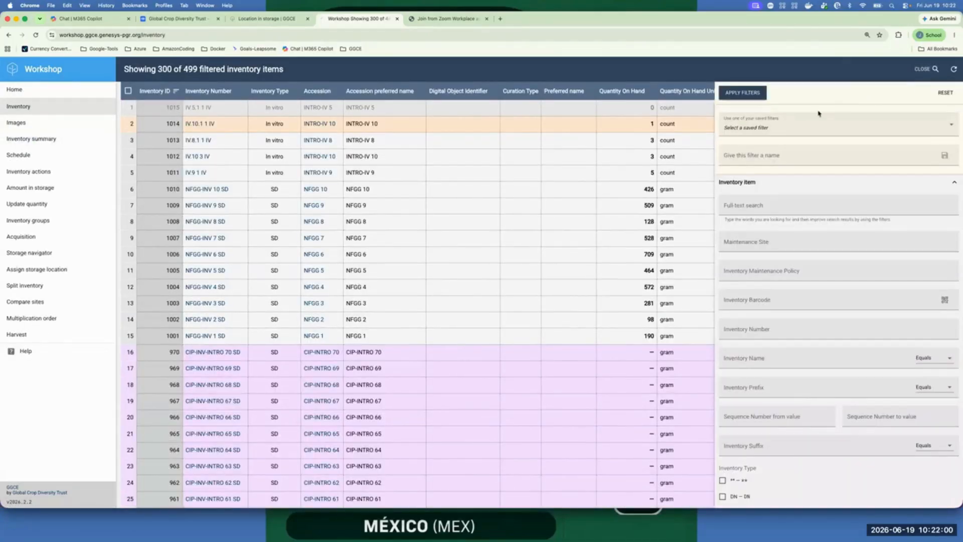
{"action": "left_click", "coordinate": [946, 94]}
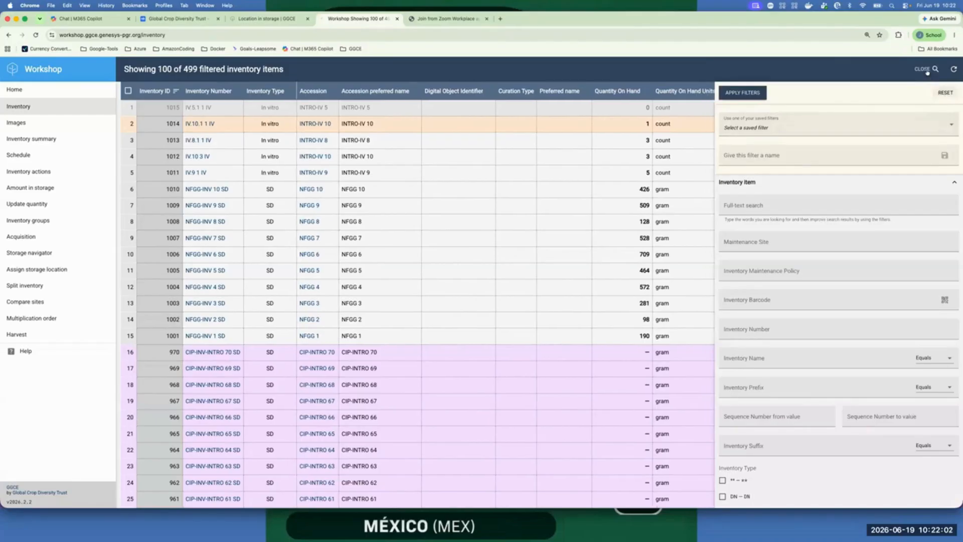
{"action": "left_click", "coordinate": [925, 69]}
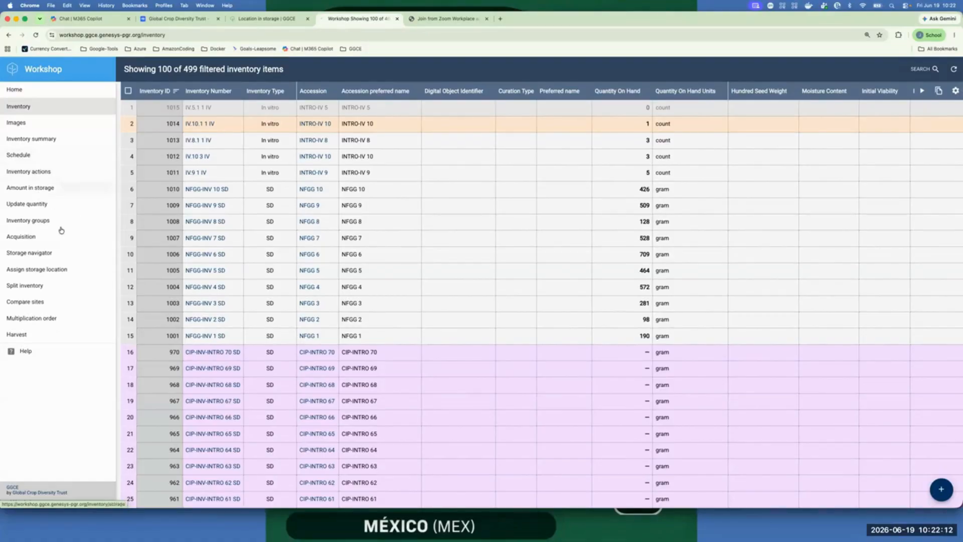
Step: Start a new acquisition and enter ACQ-2026-06-19-2 as its group name
{"action": "left_click", "coordinate": [22, 236]}
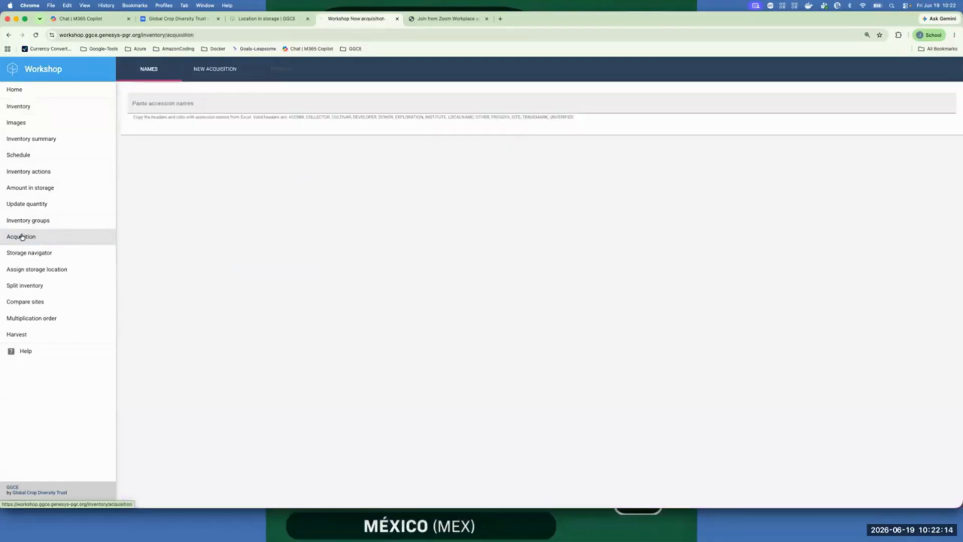
{"action": "left_click", "coordinate": [213, 73]}
{"action": "left_click", "coordinate": [212, 106]}
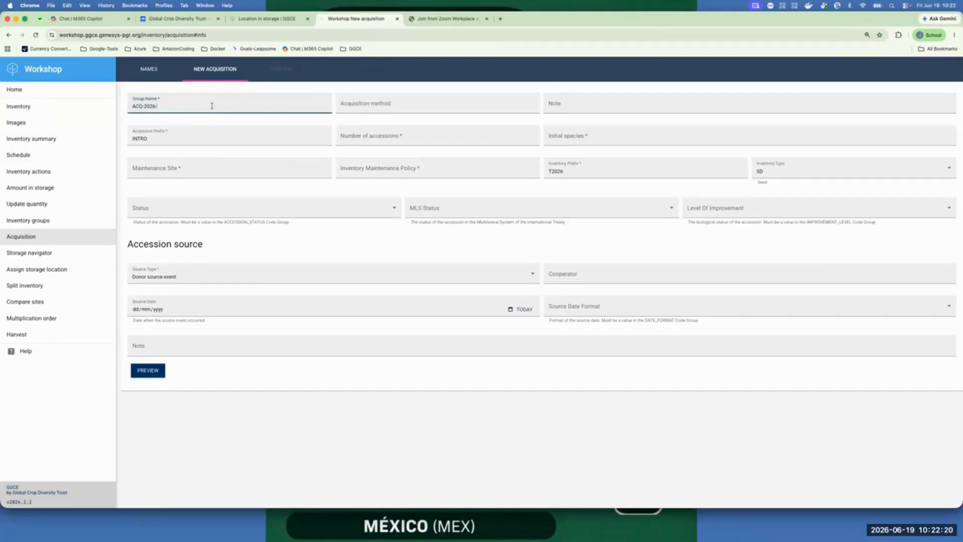
{"action": "type", "text": "0"}
{"action": "type", "text": "6-19"}
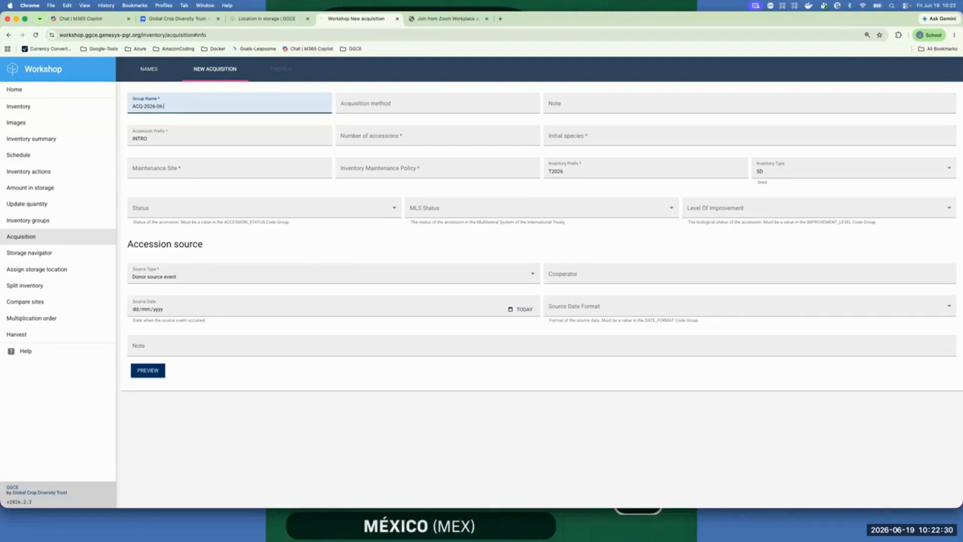
{"action": "type", "text": "9-2"}
Step: Set the acquisition's accession prefix to WEB and the number of accessions to 10
{"action": "double_click", "coordinate": [157, 138]}
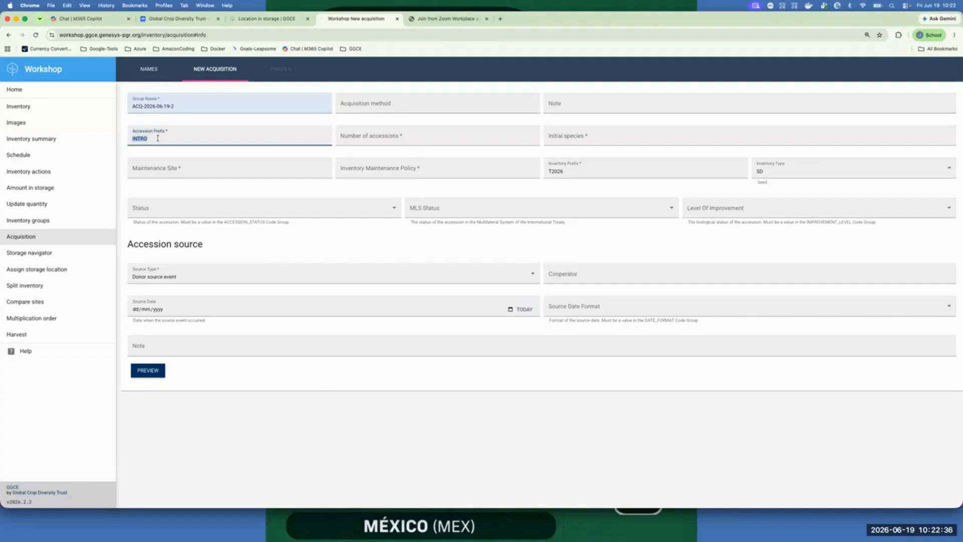
{"action": "type", "text": "WEB"}
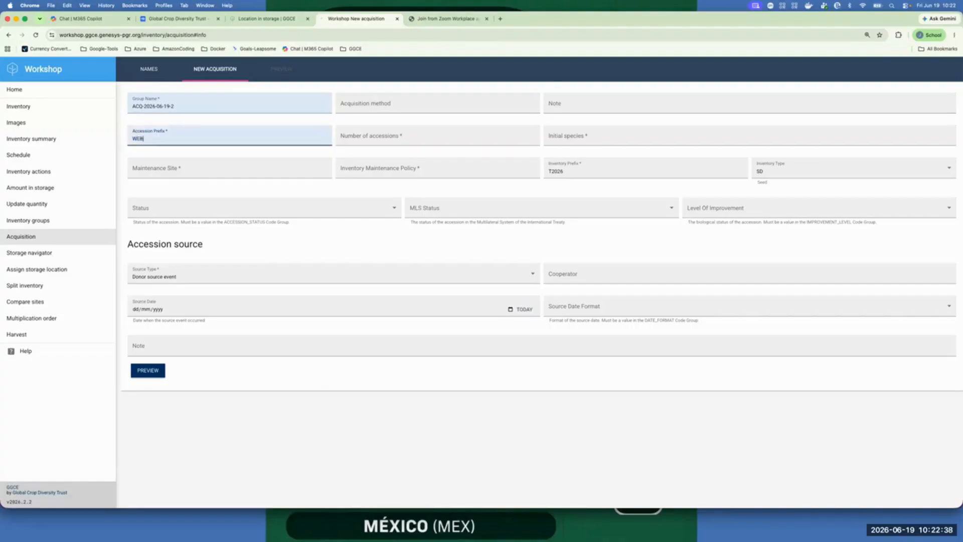
{"action": "left_click", "coordinate": [415, 136]}
{"action": "type", "text": "10"}
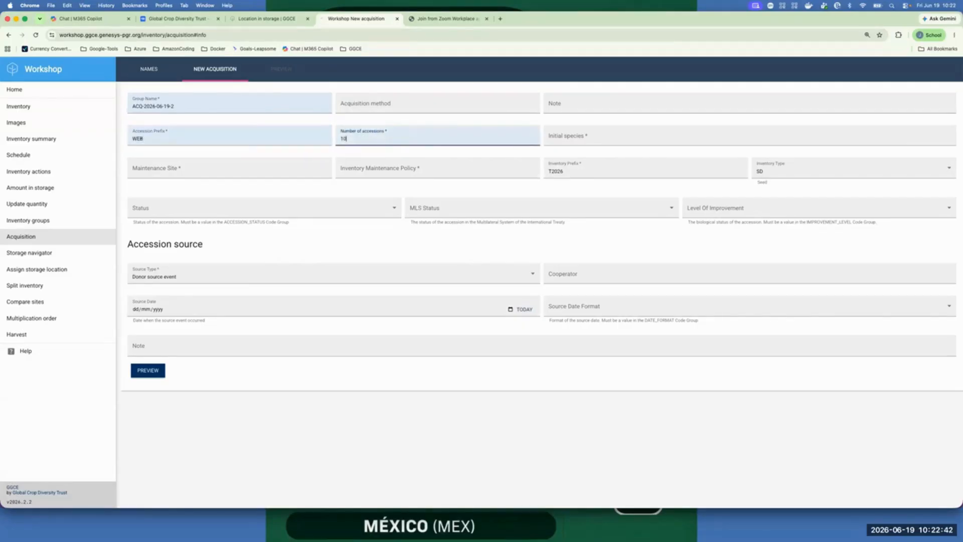
Step: Find Triticum in the taxonomy and choose Triticum aestivum L. as the initial species
{"action": "left_click", "coordinate": [624, 141]}
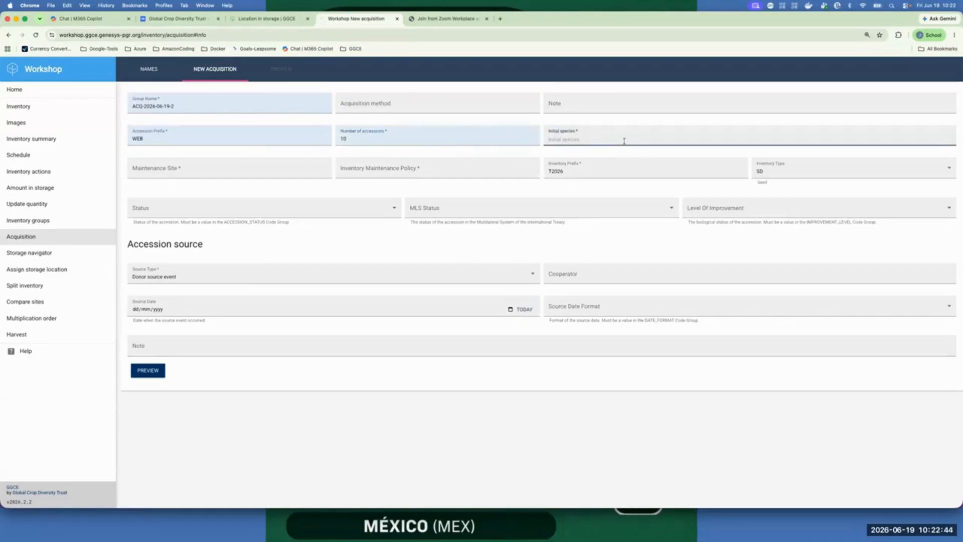
{"action": "type", "text": "Triticu"}
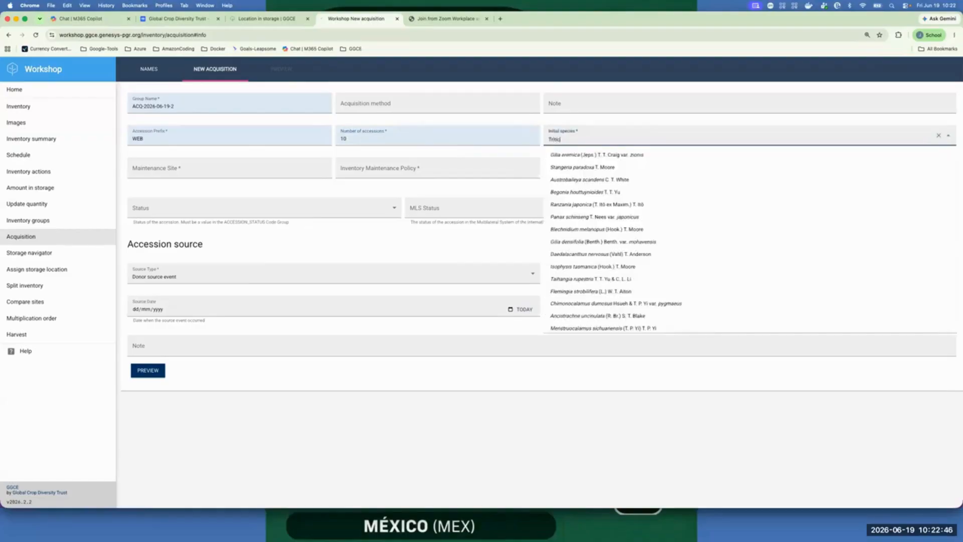
{"action": "type", "text": "m"}
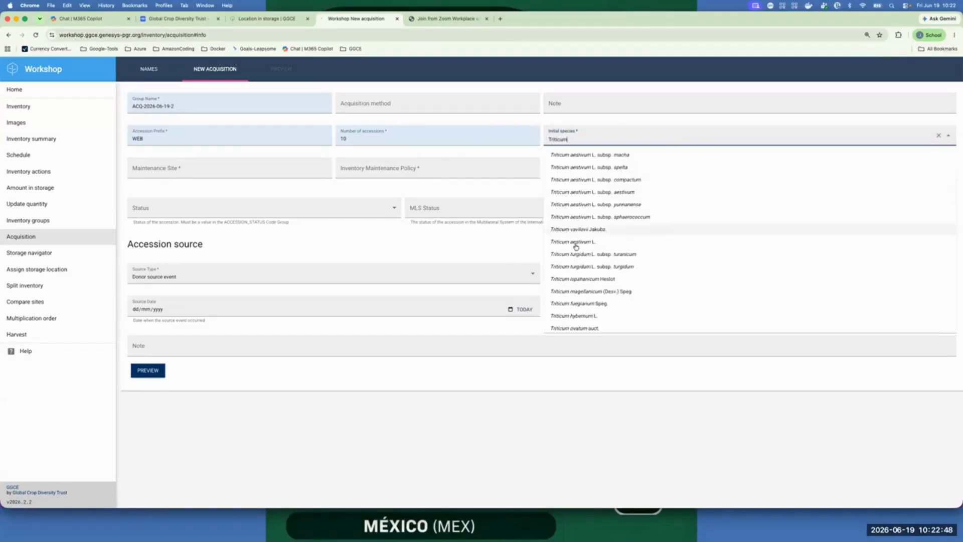
{"action": "left_click", "coordinate": [576, 246]}
Step: Set the maintenance site to GOAL-DM Thailand 2026 ZZZ002 and the inventory maintenance policy to Introduction
{"action": "left_click", "coordinate": [231, 176]}
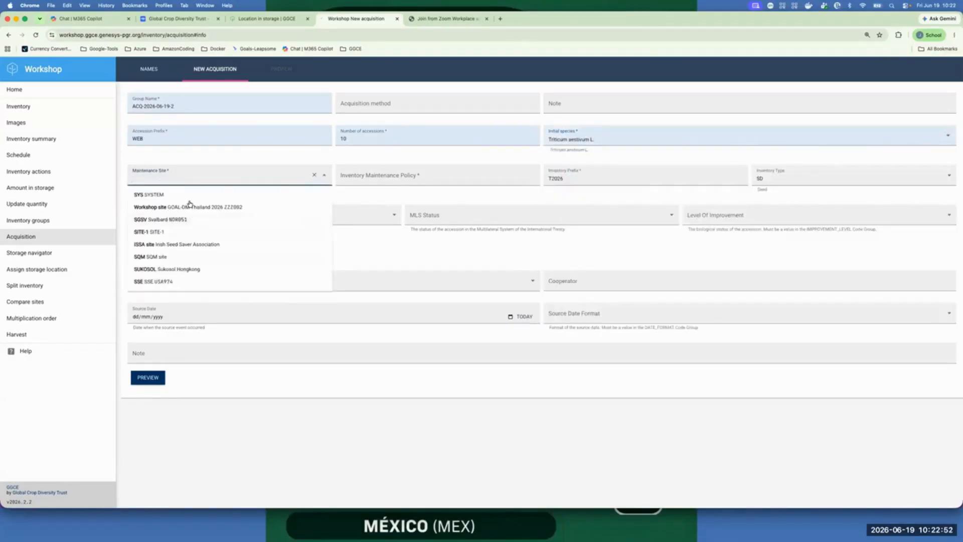
{"action": "left_click", "coordinate": [191, 208]}
{"action": "left_click", "coordinate": [413, 172]}
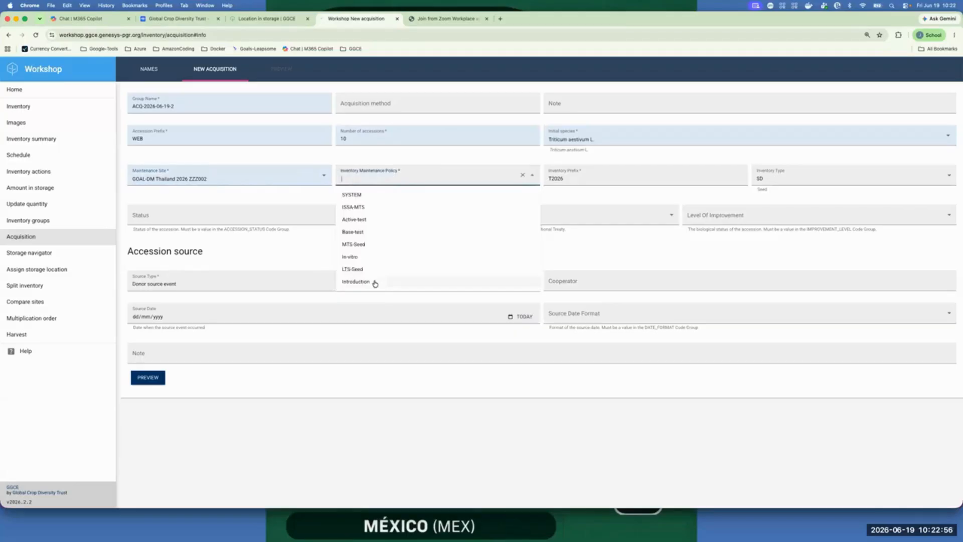
{"action": "left_click", "coordinate": [371, 281]}
Step: Change the accession prefix to WEBGGCE and the inventory prefix to WEBGGCE-INV
{"action": "key", "text": "Tab"}
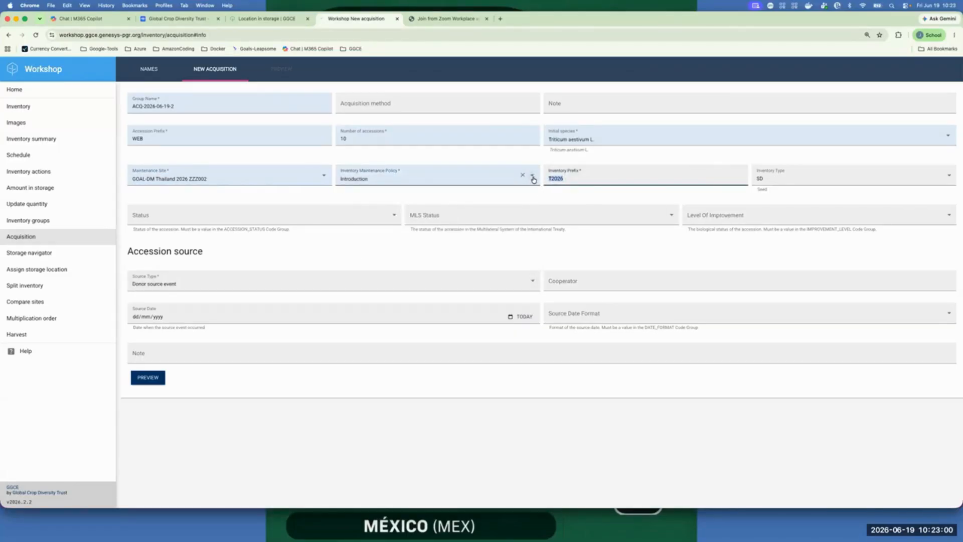
{"action": "type", "text": "WEB"}
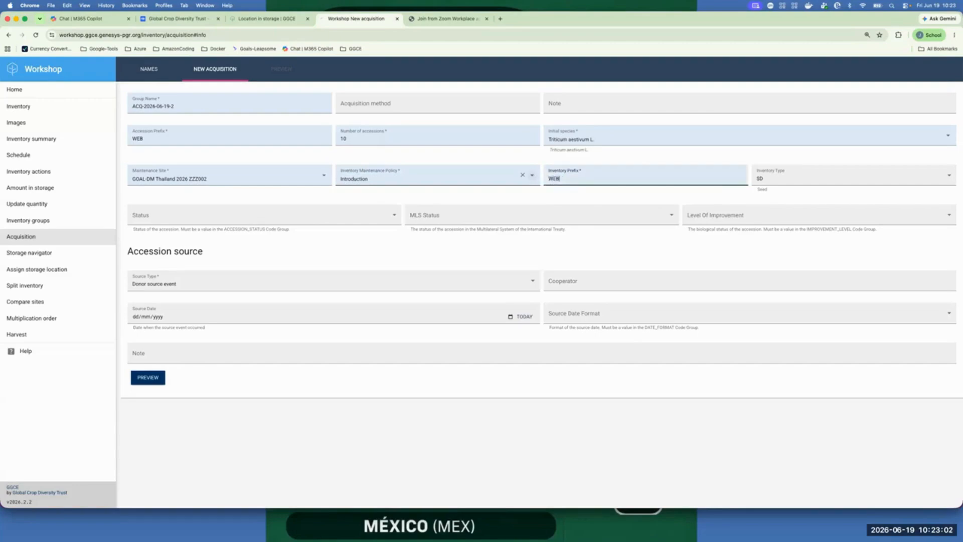
{"action": "left_click", "coordinate": [155, 136]}
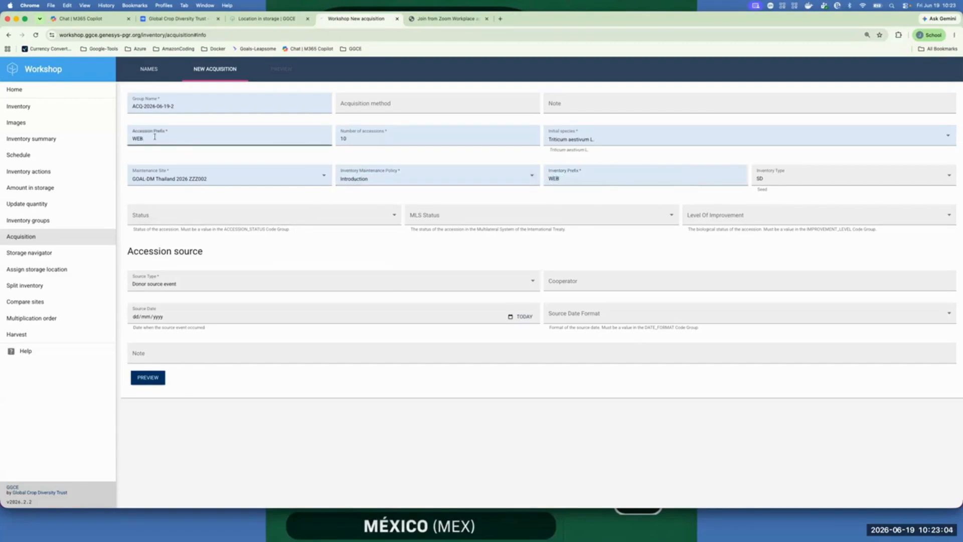
{"action": "type", "text": "GGCE"}
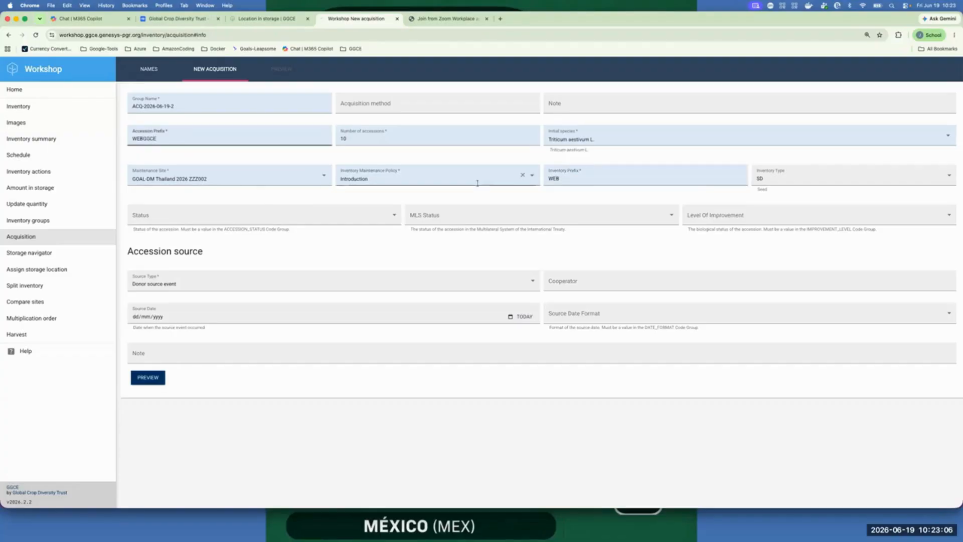
{"action": "left_click", "coordinate": [566, 176]}
{"action": "type", "text": "GGCE-INV"}
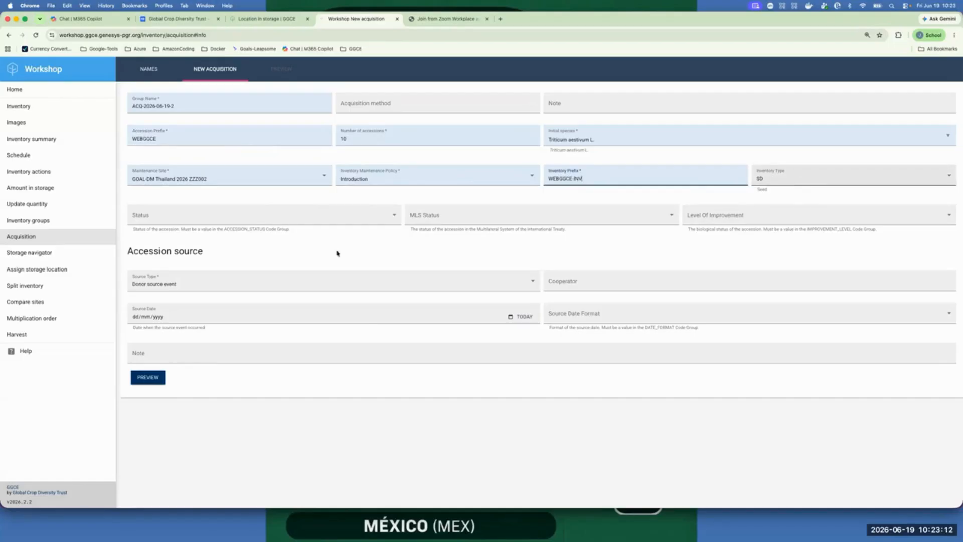
Step: Set the accession status to Active and generate a preview of the acquisition
{"action": "left_click", "coordinate": [354, 217]}
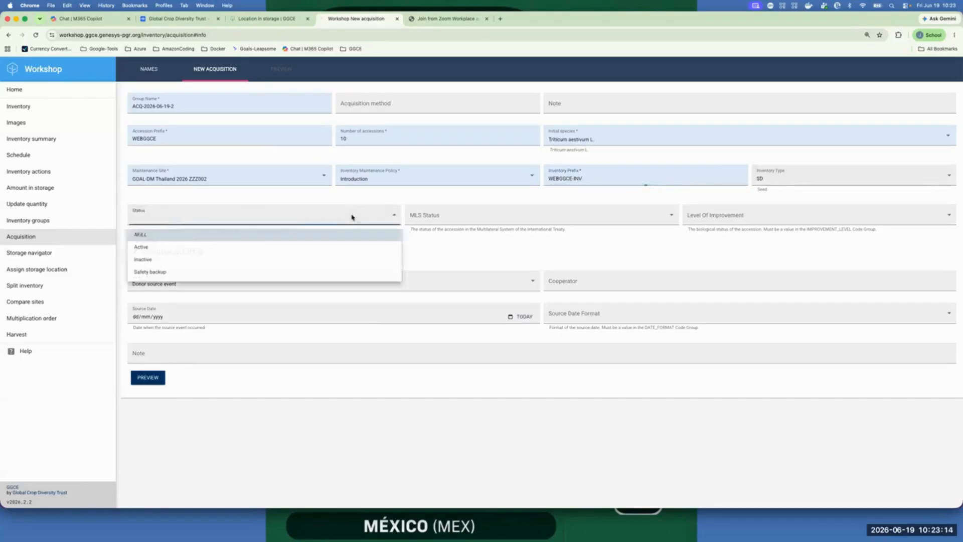
{"action": "left_click", "coordinate": [238, 247]}
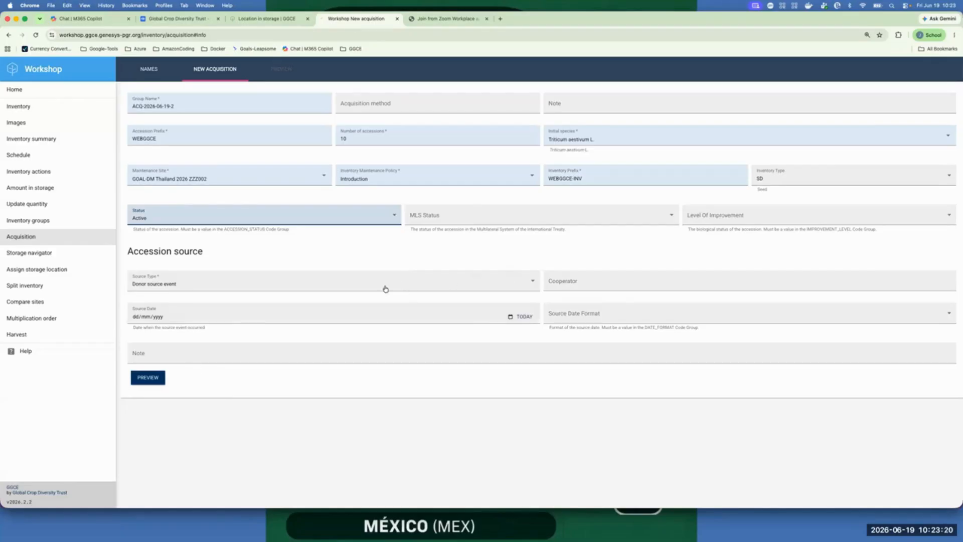
{"action": "left_click", "coordinate": [160, 382]}
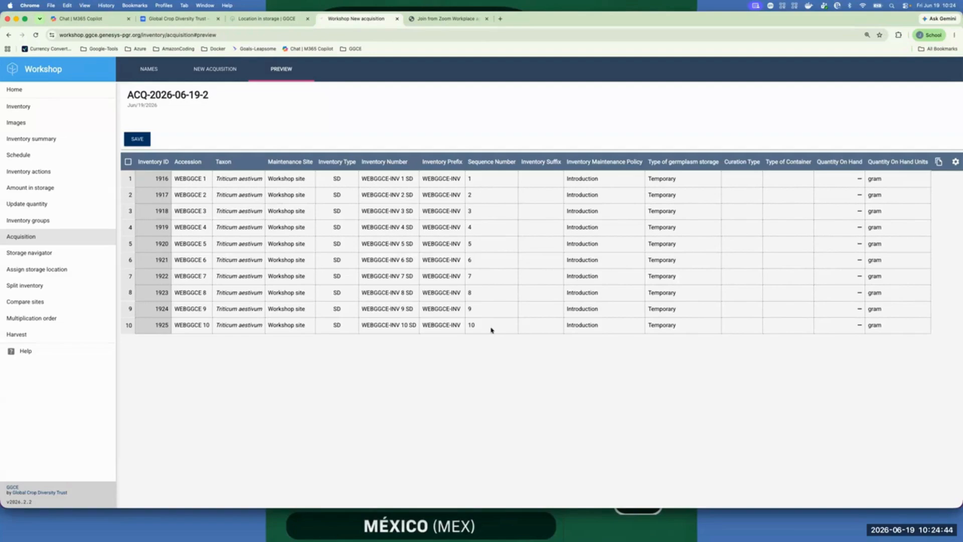
Step: Save the previewed wheat acquisition without printing labels and load the refreshed inventory list
{"action": "left_click", "coordinate": [137, 140]}
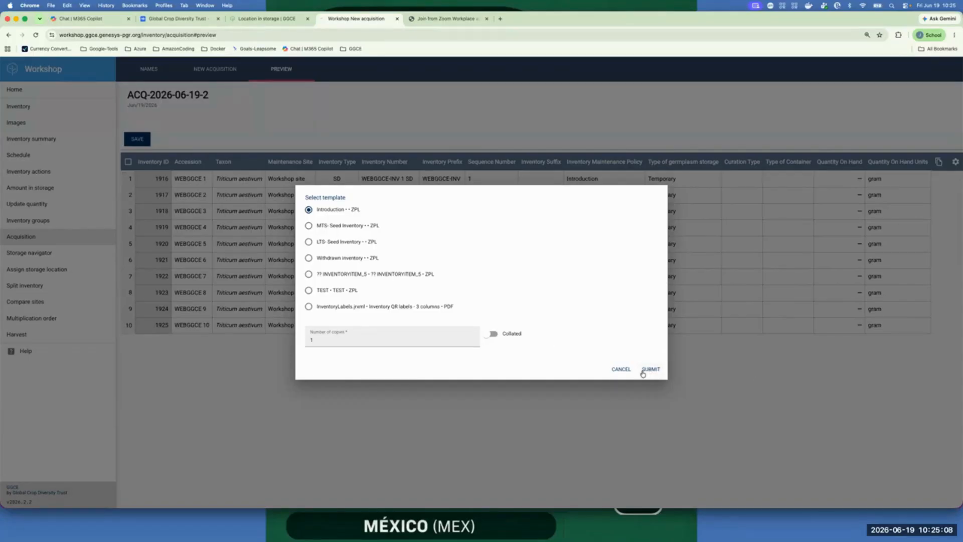
{"action": "left_click", "coordinate": [621, 370]}
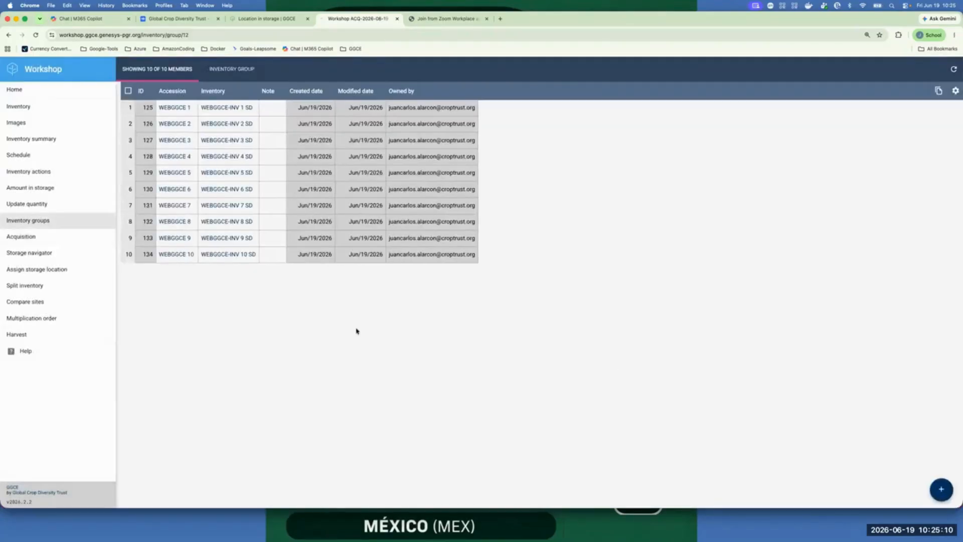
{"action": "left_click", "coordinate": [31, 107]}
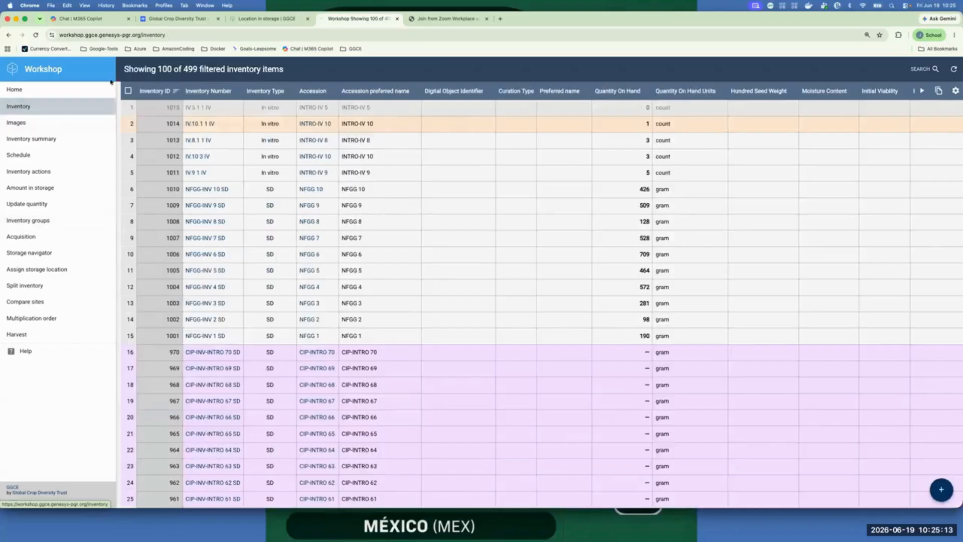
{"action": "left_click", "coordinate": [953, 70]}
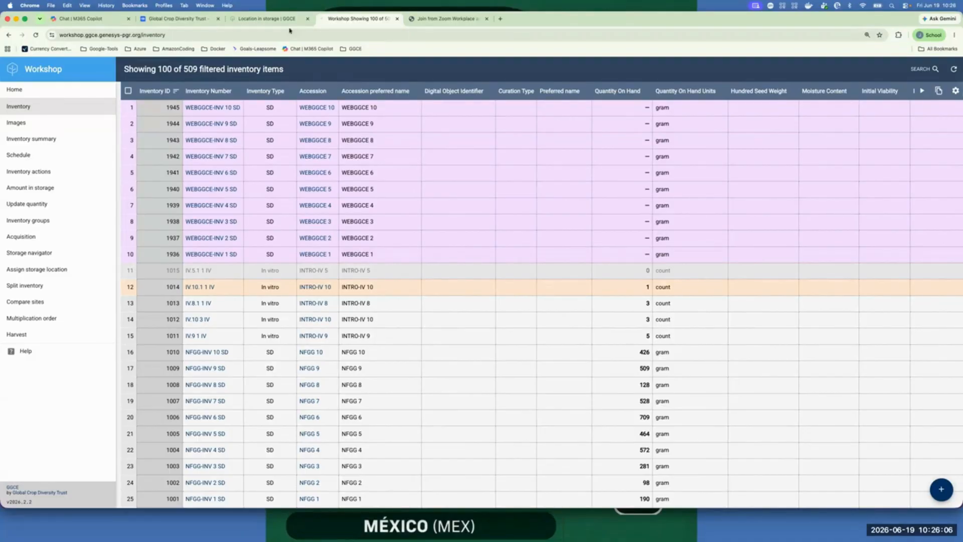
Step: Look through the Location in storage manual page, including how barcodes are split into parts and the barcode scanner section
{"action": "left_click", "coordinate": [268, 18]}
{"action": "scroll", "coordinate": [434, 243], "scroll_direction": "up", "scroll_amount": 10}
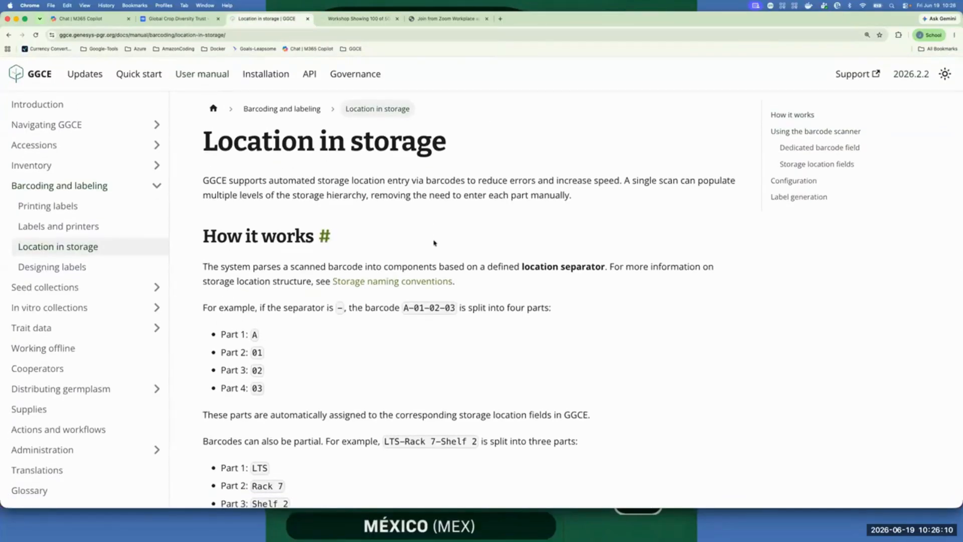
{"action": "scroll", "coordinate": [441, 209], "scroll_direction": "down", "scroll_amount": 1}
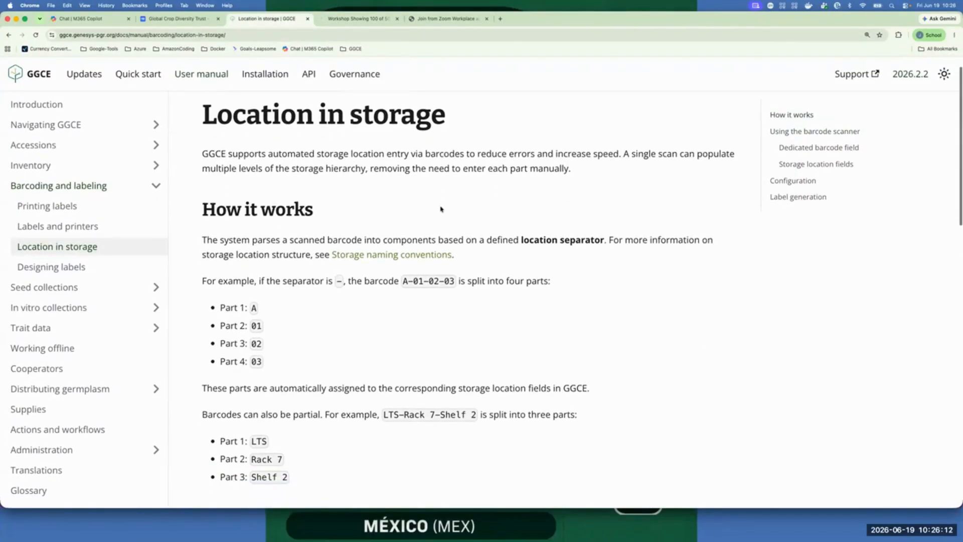
{"action": "scroll", "coordinate": [441, 210], "scroll_direction": "down", "scroll_amount": 15}
{"action": "scroll", "coordinate": [441, 210], "scroll_direction": "up", "scroll_amount": 10}
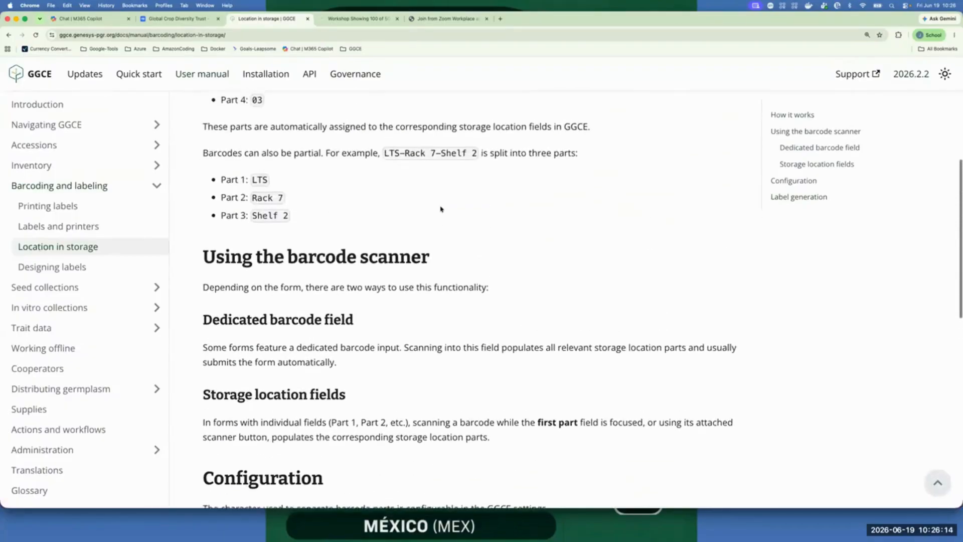
{"action": "scroll", "coordinate": [441, 209], "scroll_direction": "up", "scroll_amount": 10}
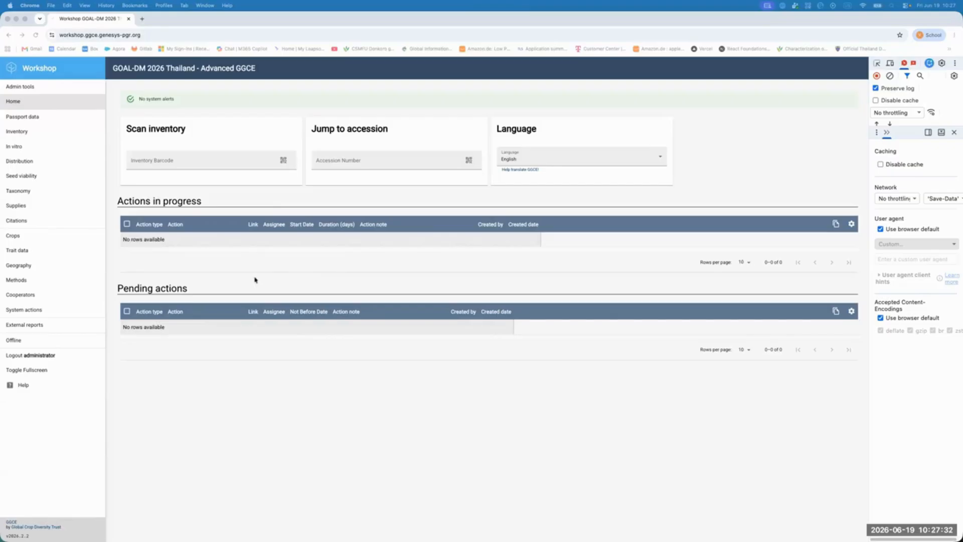
Step: Create a new method named Demo 06-2026 with Morphological as its study reason
{"action": "left_click", "coordinate": [35, 281]}
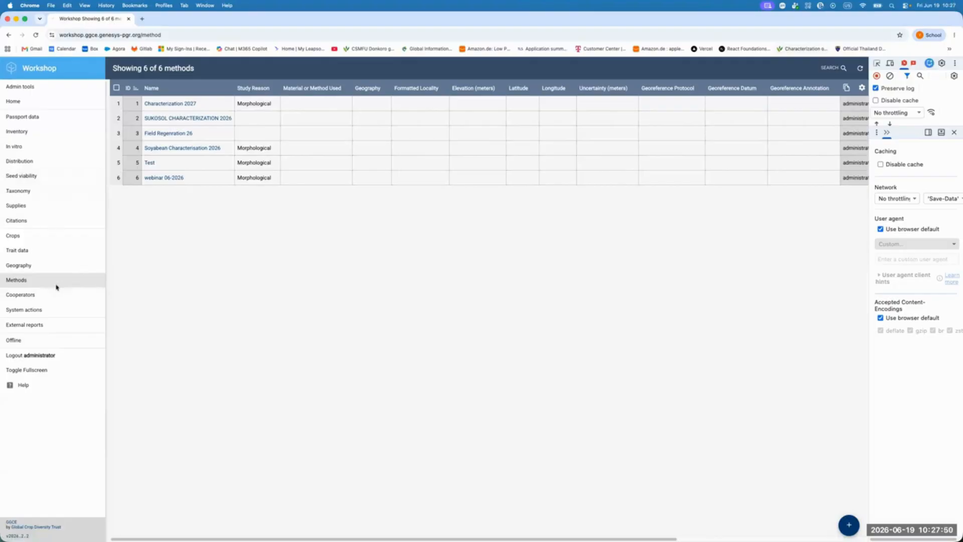
{"action": "left_click", "coordinate": [849, 525]}
{"action": "left_click", "coordinate": [321, 235]}
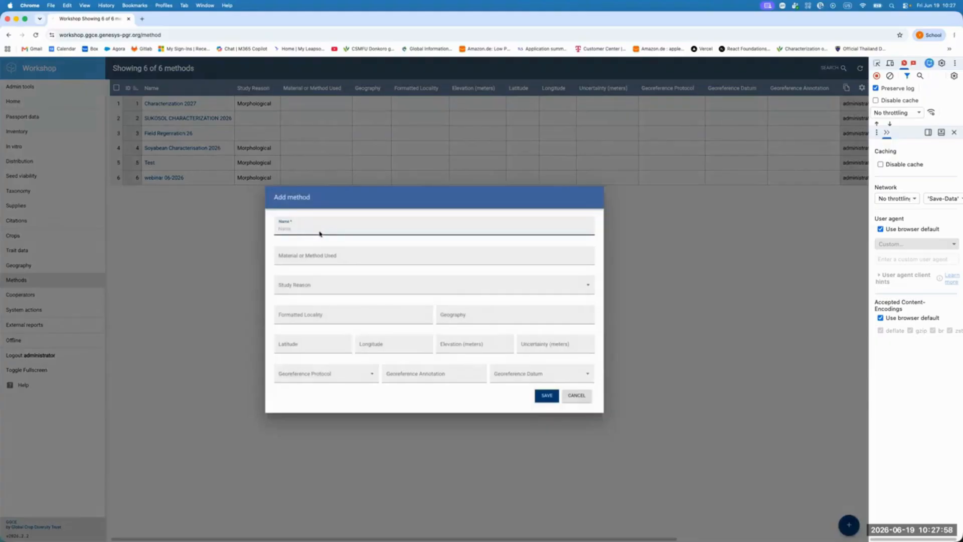
{"action": "type", "text": "Die"}
{"action": "type", "text": "mo 06"}
{"action": "type", "text": "-20296"}
{"action": "key", "text": "BackSpace"}
{"action": "key", "text": "BackSpace"}
{"action": "left_click", "coordinate": [347, 293]}
{"action": "left_click", "coordinate": [326, 361]}
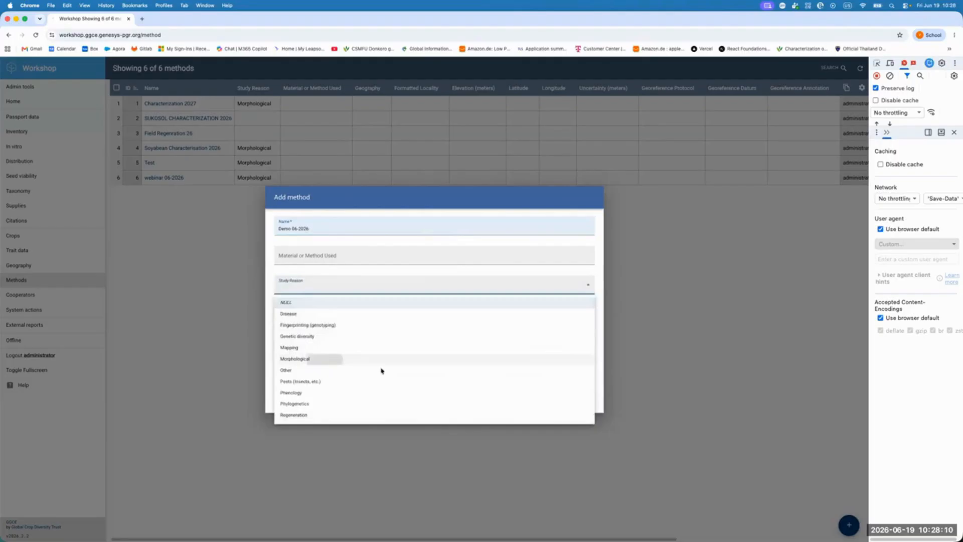
{"action": "left_click", "coordinate": [546, 396]}
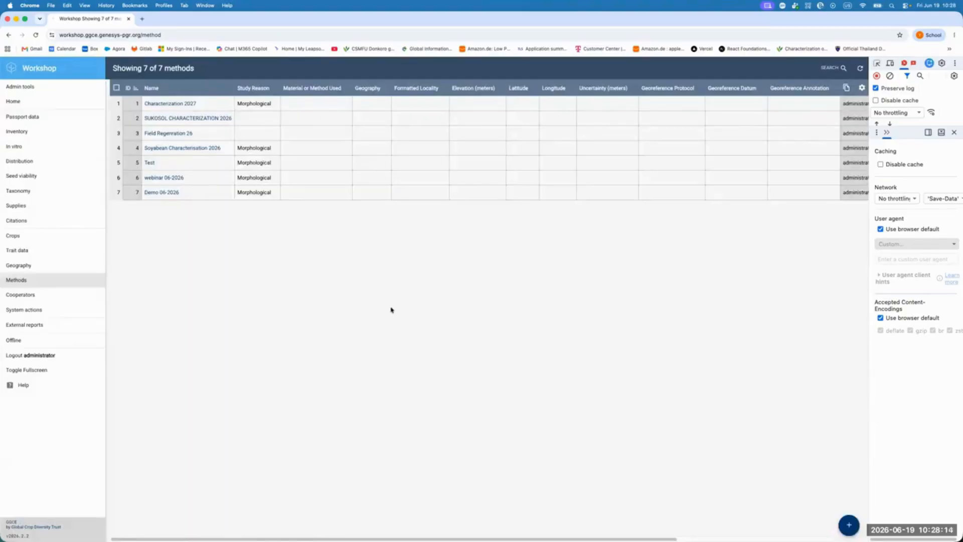
Step: Start adding trait observations to the Demo 06-2026 method, selecting the soybean traits Number of leaflets, Days to flowering and Number of seeds per pod
{"action": "left_click", "coordinate": [164, 193]}
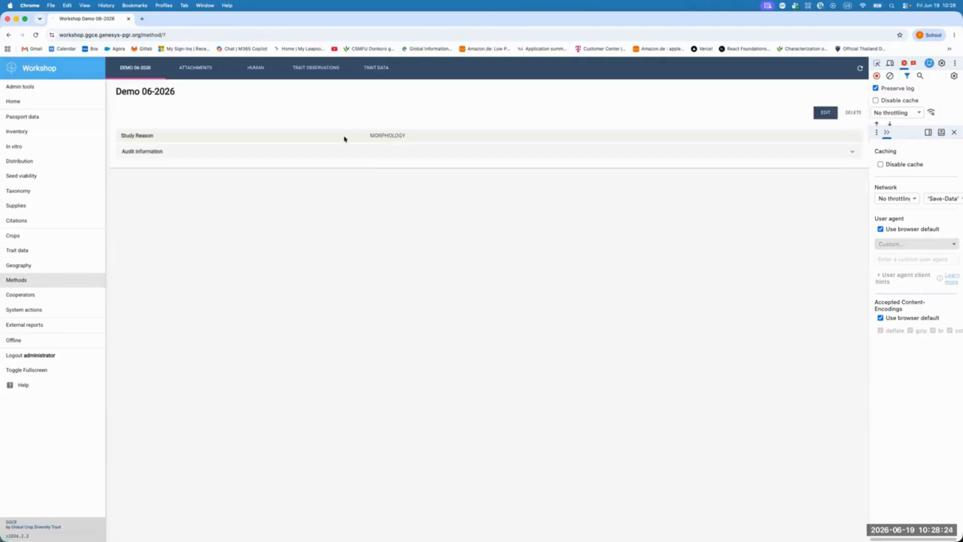
{"action": "left_click", "coordinate": [316, 68]}
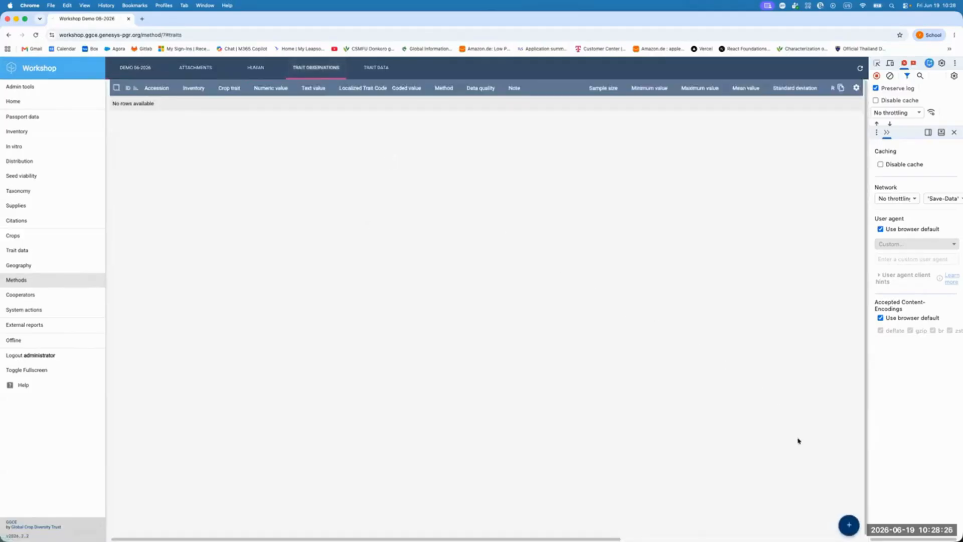
{"action": "left_click", "coordinate": [848, 525]}
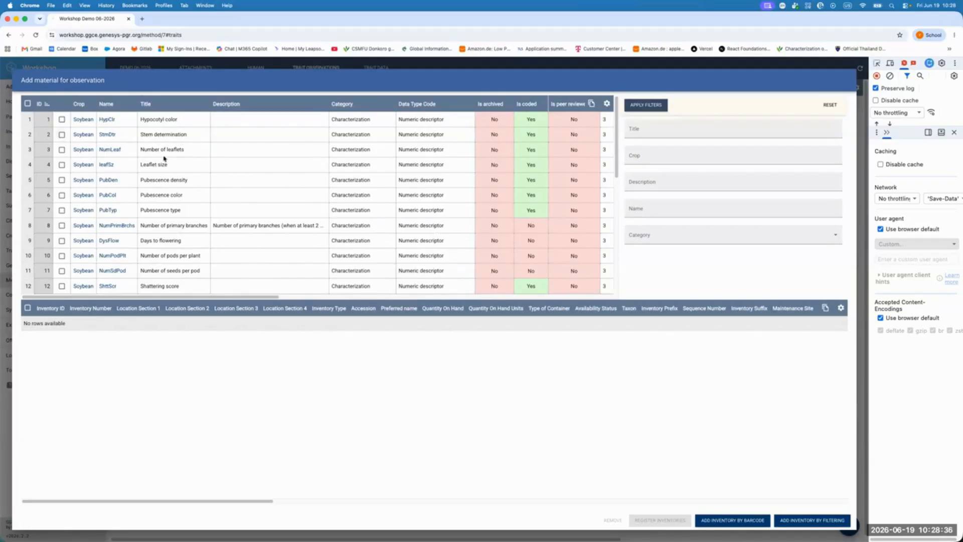
{"action": "left_click", "coordinate": [62, 149]}
{"action": "left_click", "coordinate": [62, 241]}
{"action": "left_click", "coordinate": [62, 271]}
{"action": "scroll", "coordinate": [337, 221], "scroll_direction": "down", "scroll_amount": 3}
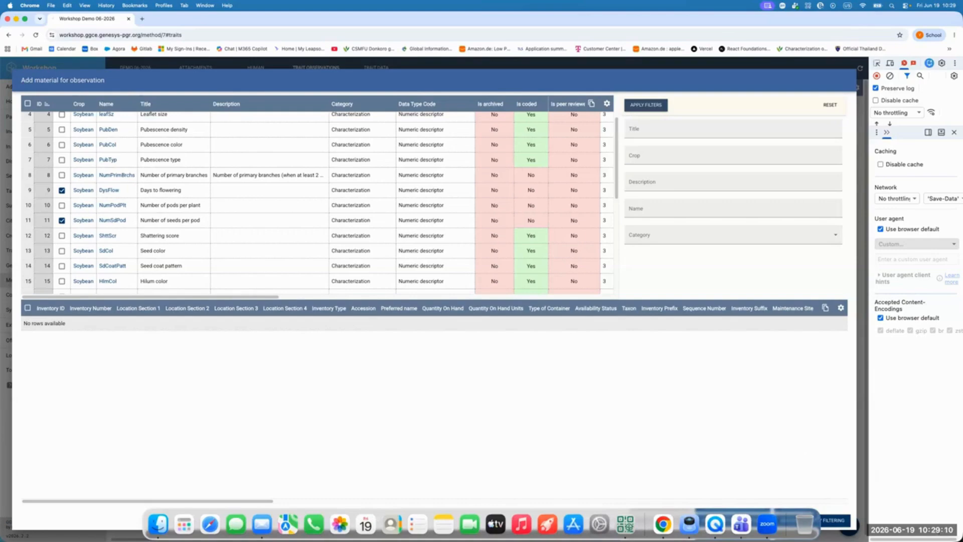
Step: Add the inventories WEBGGCE-INV 10 SD and WEBGGCE-INV 7 SD to the observation material by filtering
{"action": "left_click", "coordinate": [832, 520]}
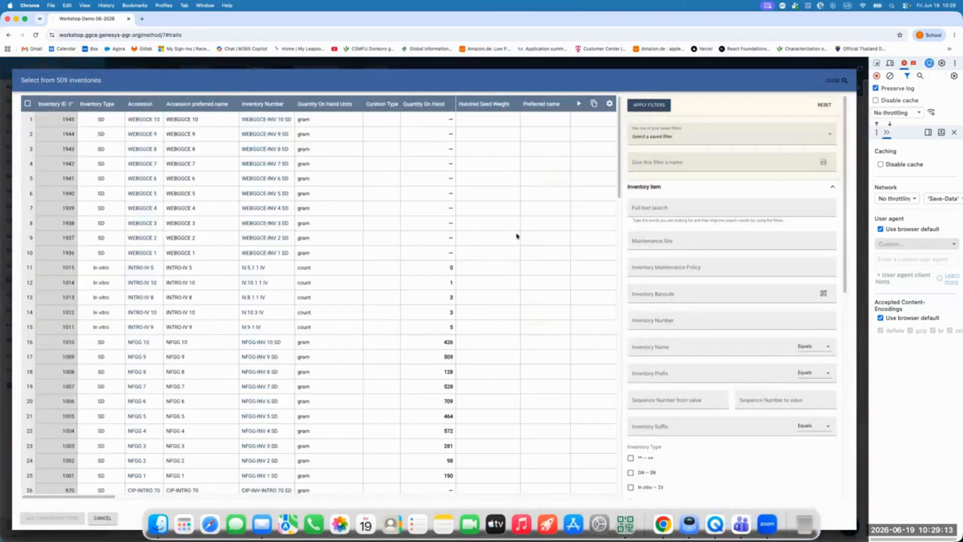
{"action": "left_click", "coordinate": [32, 122]}
{"action": "left_click", "coordinate": [29, 165]}
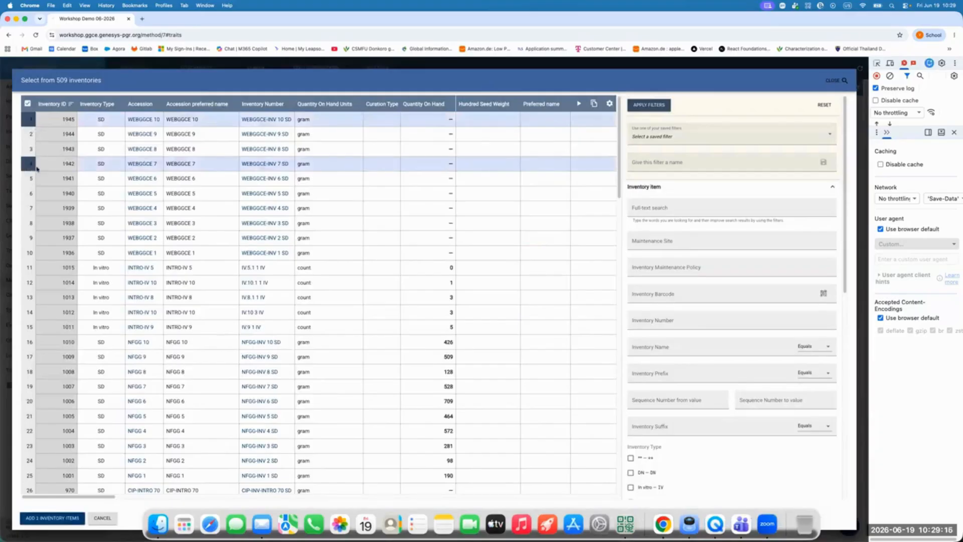
{"action": "left_click", "coordinate": [52, 518]}
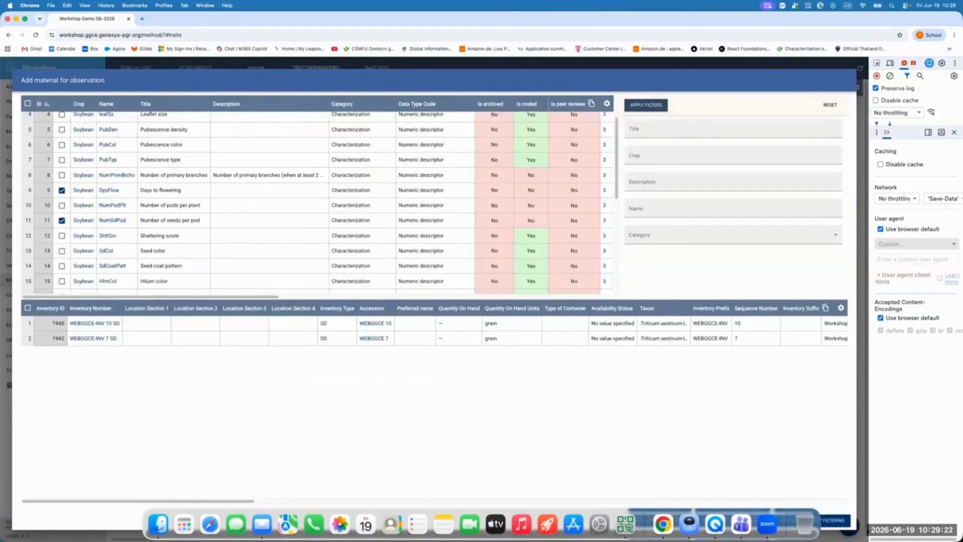
{"action": "key", "text": "F11"}
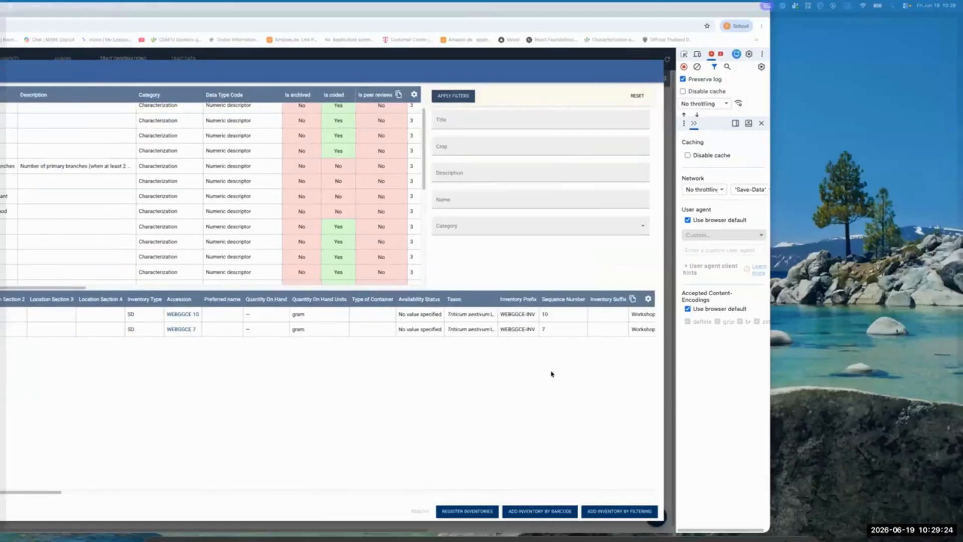
{"action": "key", "text": "F11"}
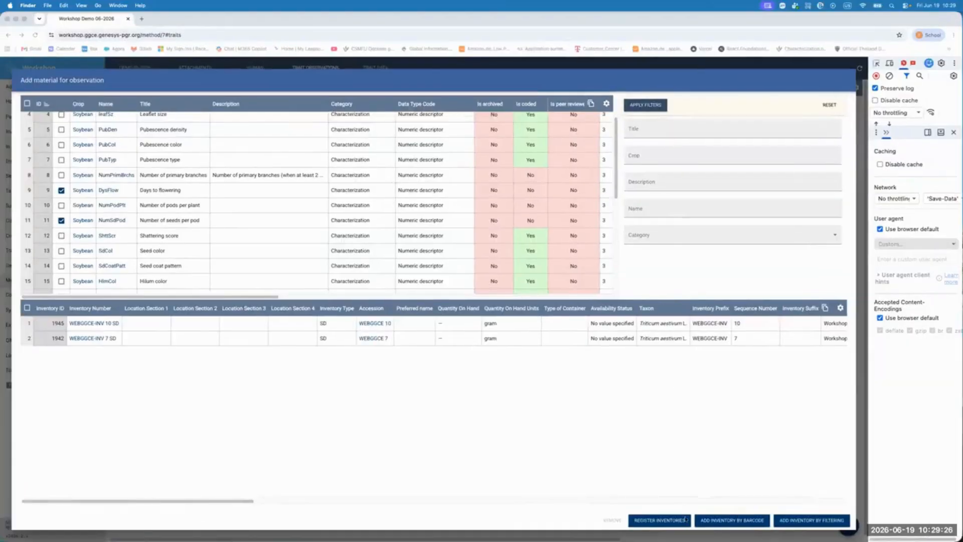
Step: Add inventories 1005 and 1007 by barcode and register all the listed inventories for observation
{"action": "left_click", "coordinate": [731, 521]}
{"action": "left_click", "coordinate": [346, 300]}
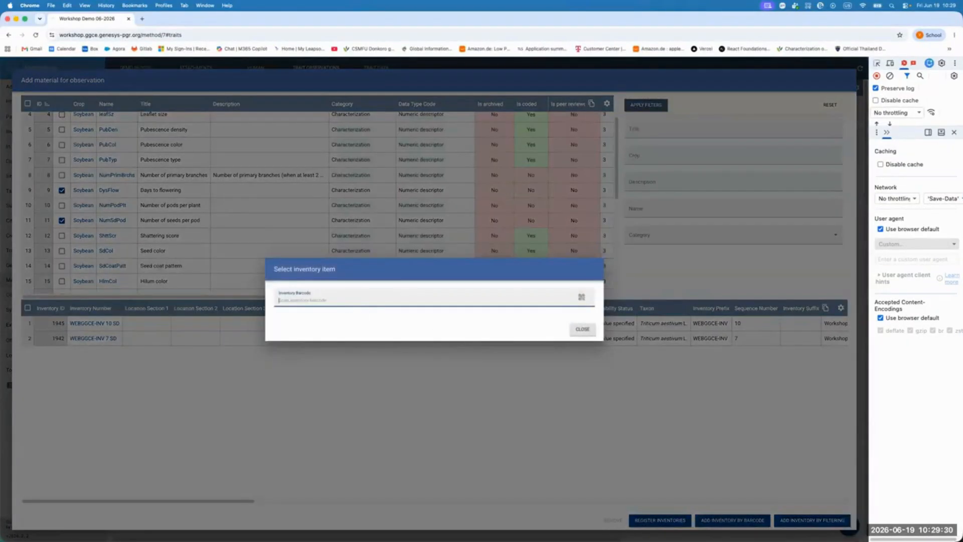
{"action": "type", "text": "1005"}
{"action": "key", "text": "Return"}
{"action": "type", "text": "1007"}
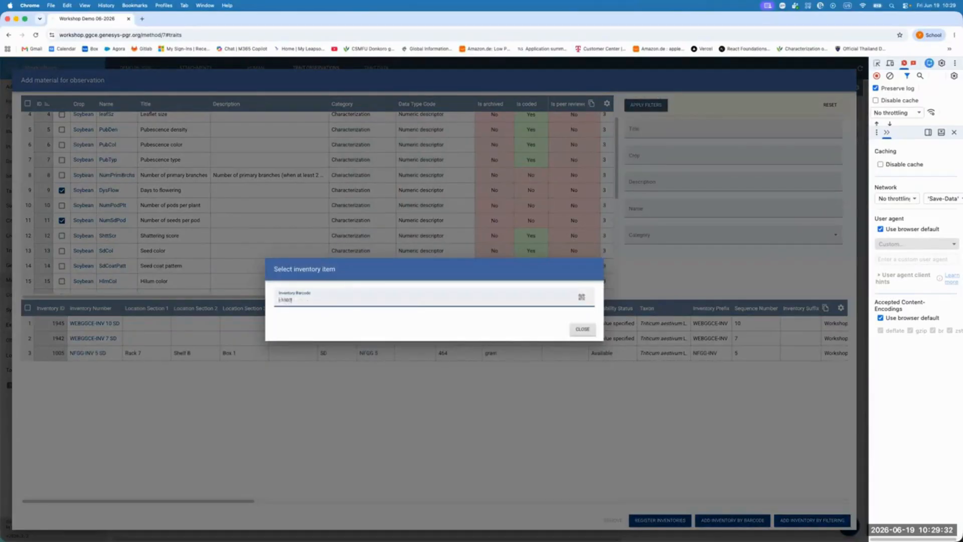
{"action": "key", "text": "Return"}
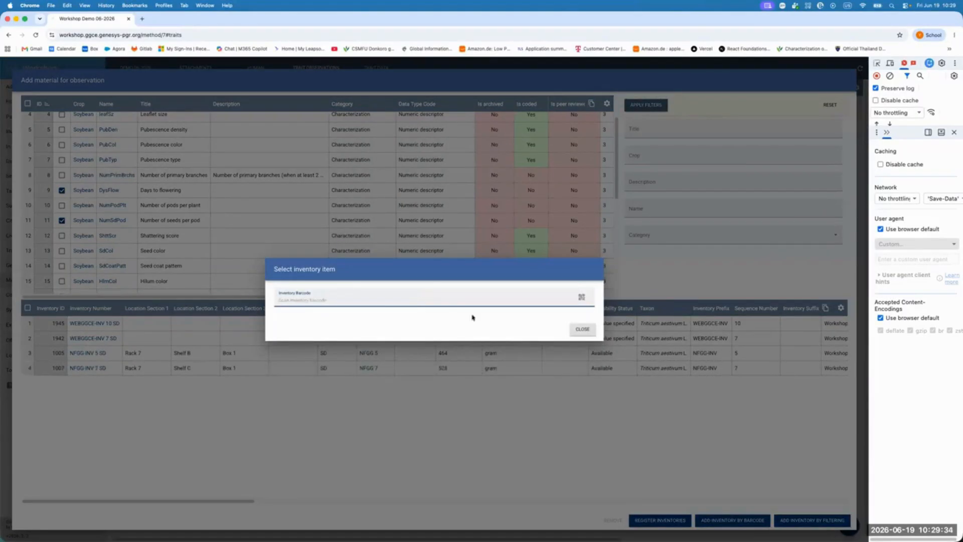
{"action": "left_click", "coordinate": [584, 330]}
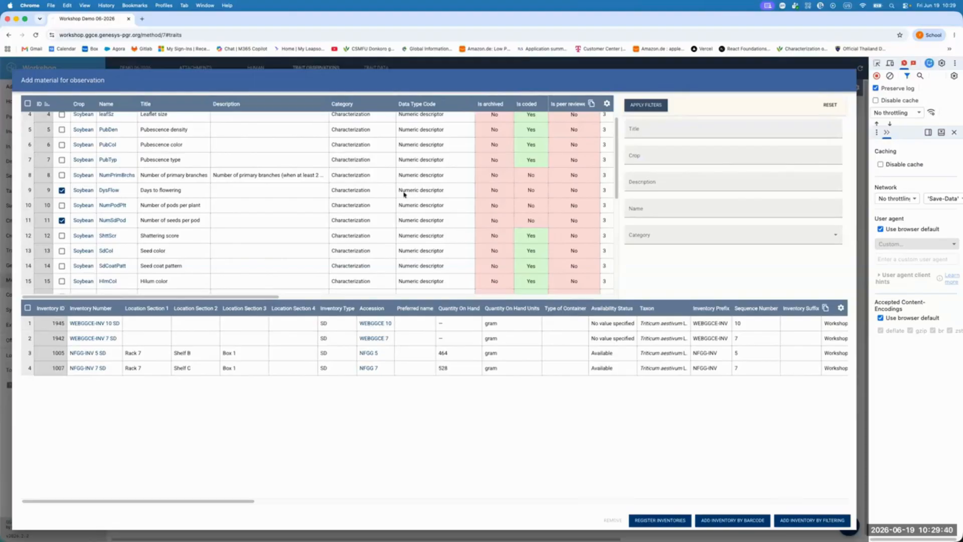
{"action": "left_click", "coordinate": [653, 522]}
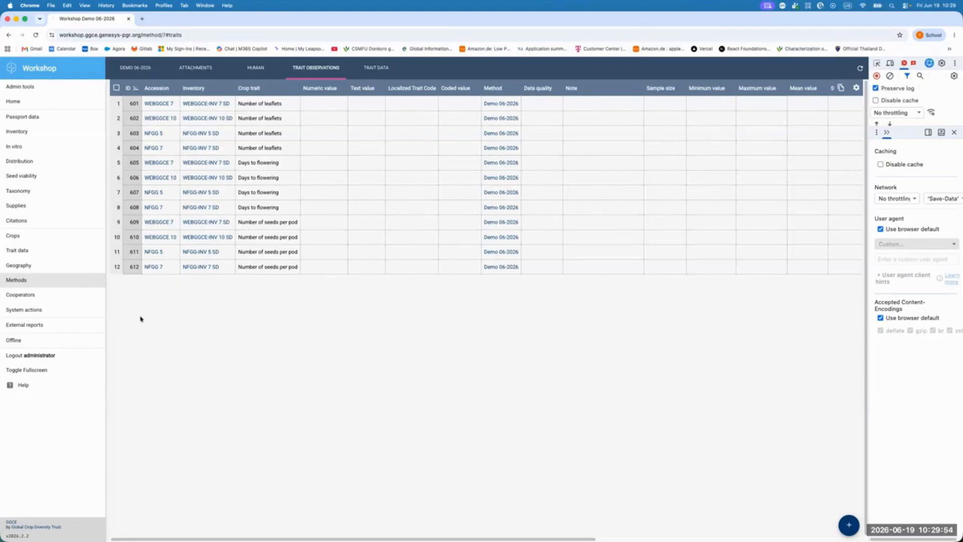
Step: Download the Demo 06-2026 method to the offline Fieldbook
{"action": "left_click", "coordinate": [54, 339]}
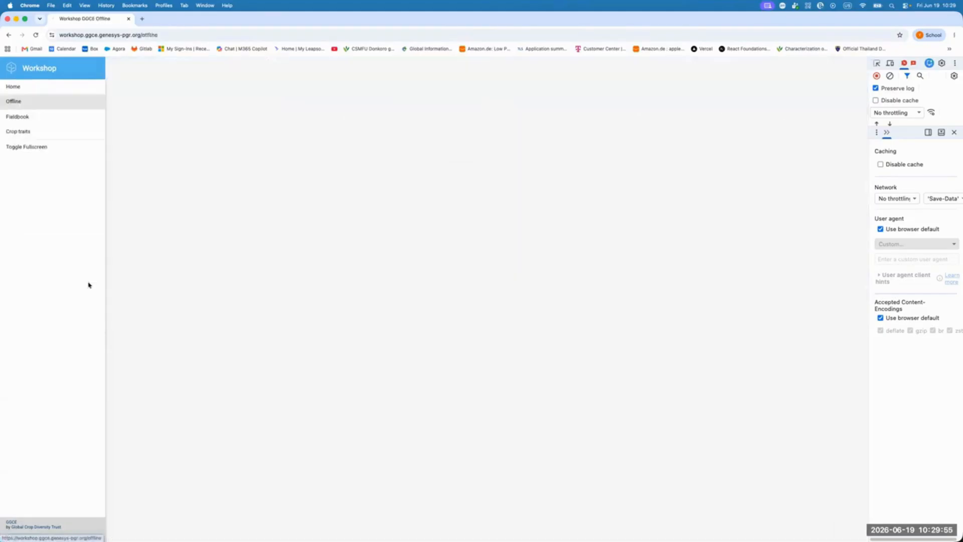
{"action": "left_click", "coordinate": [75, 119]}
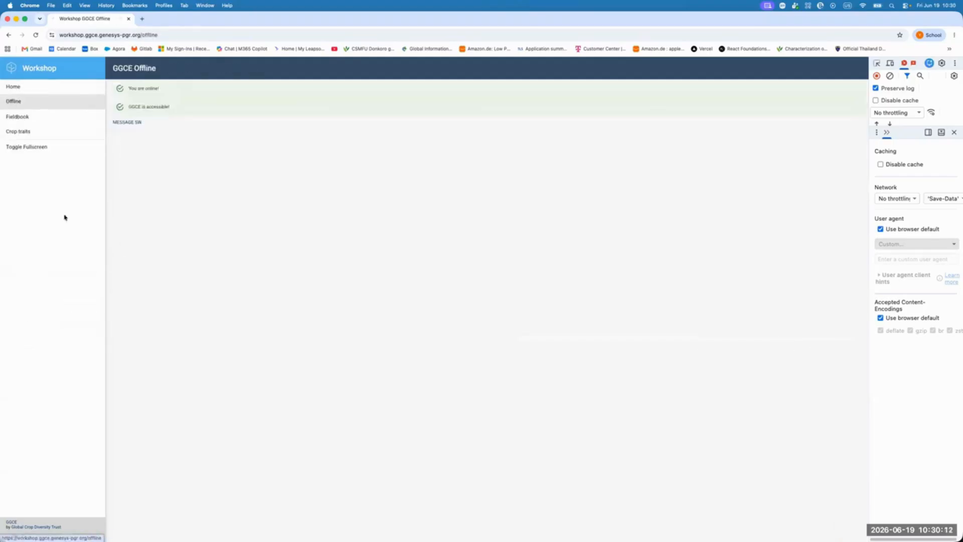
{"action": "left_click", "coordinate": [40, 118]}
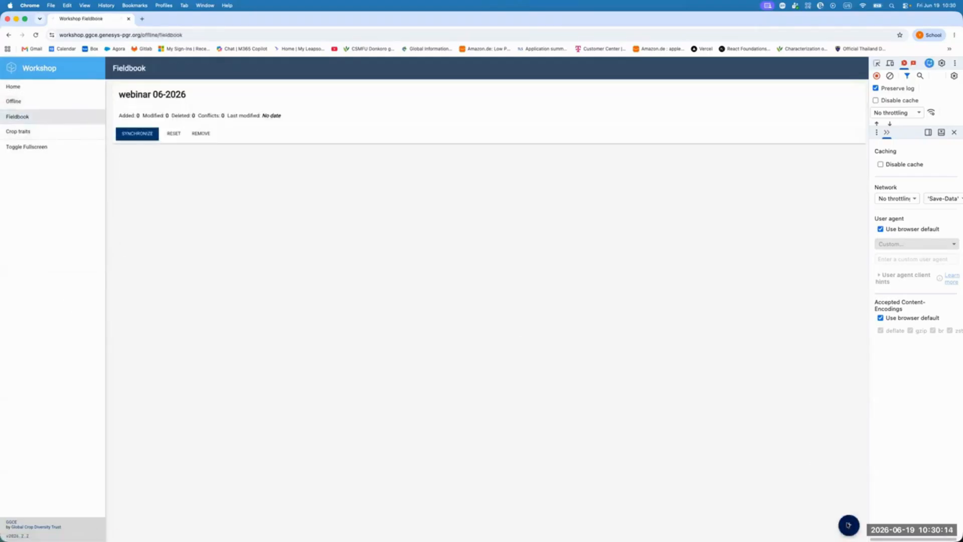
{"action": "left_click", "coordinate": [849, 525]}
{"action": "left_click", "coordinate": [394, 304]}
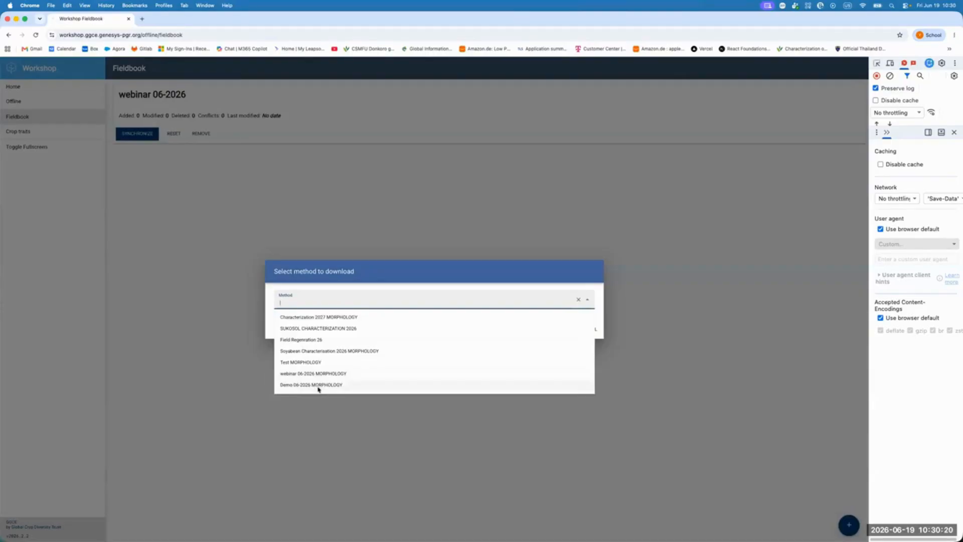
{"action": "left_click", "coordinate": [327, 386]}
{"action": "left_click", "coordinate": [528, 329]}
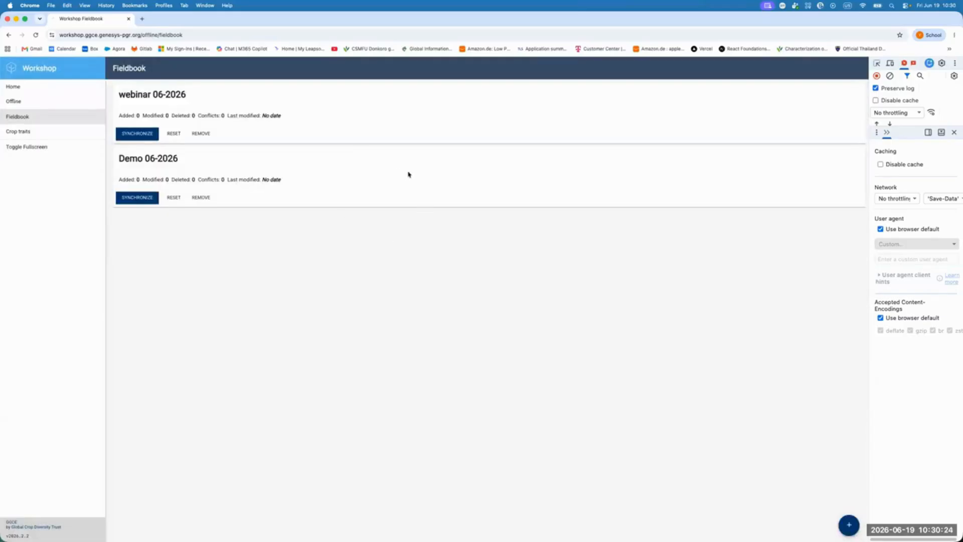
Step: View the Demo 06-2026 fieldbook table and the browser's network throttling choices, and return to the fieldbook list
{"action": "left_click", "coordinate": [394, 190]}
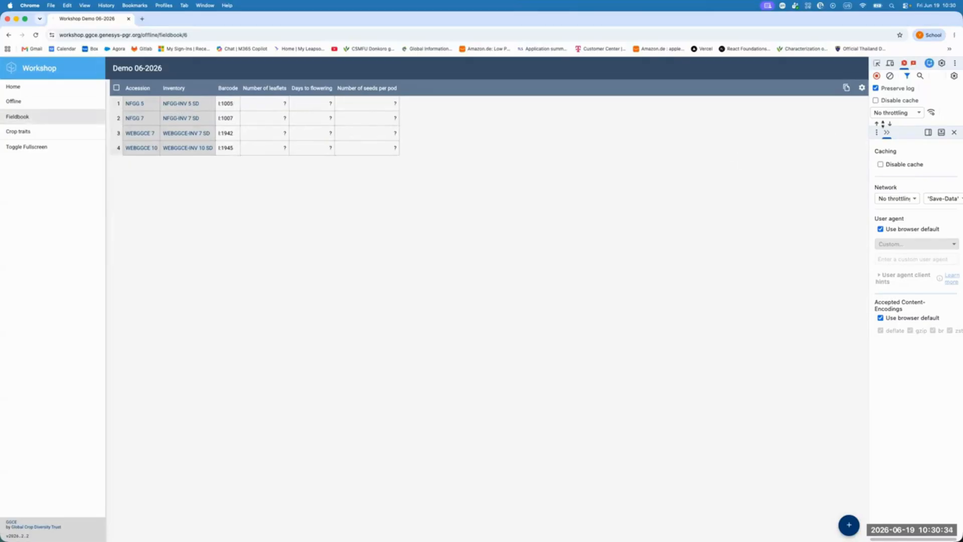
{"action": "left_click", "coordinate": [894, 113]}
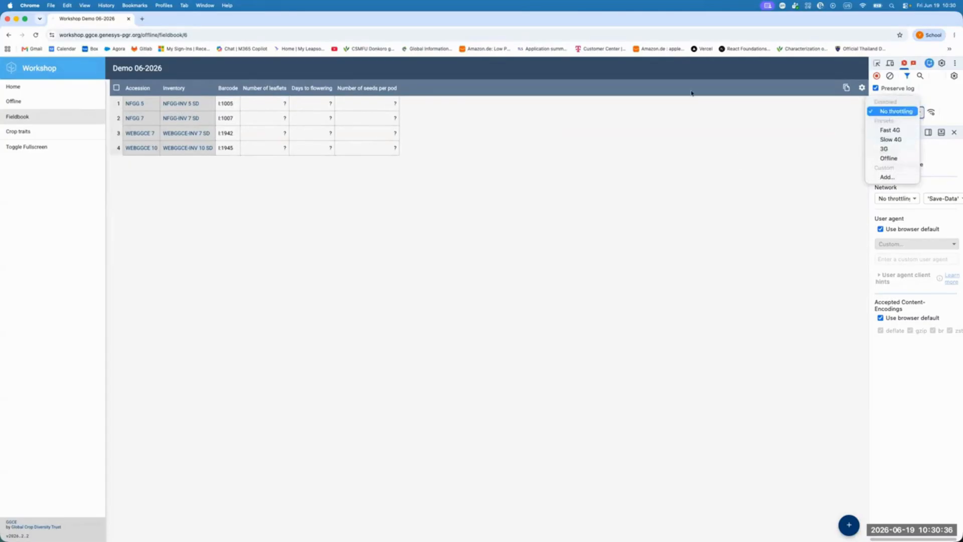
{"action": "left_click", "coordinate": [55, 120]}
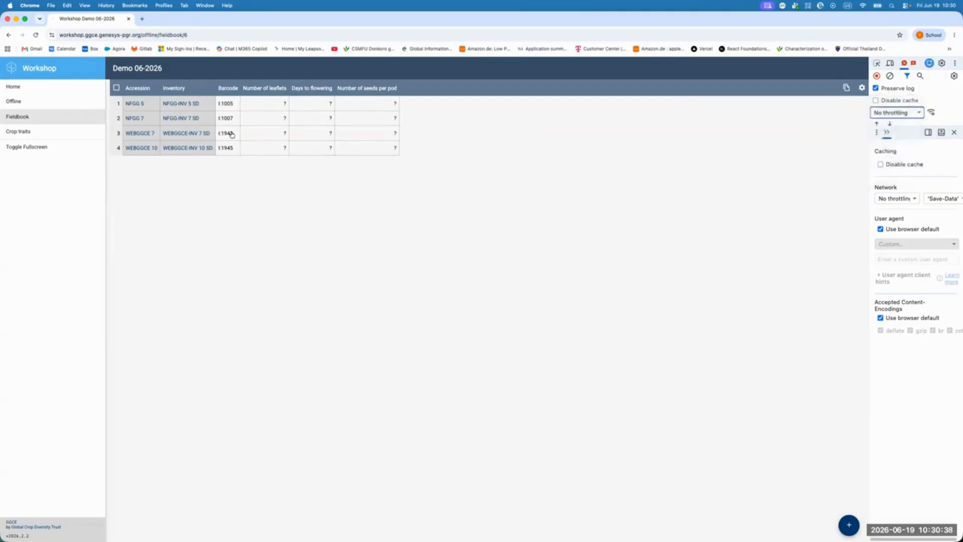
{"action": "left_click", "coordinate": [53, 120]}
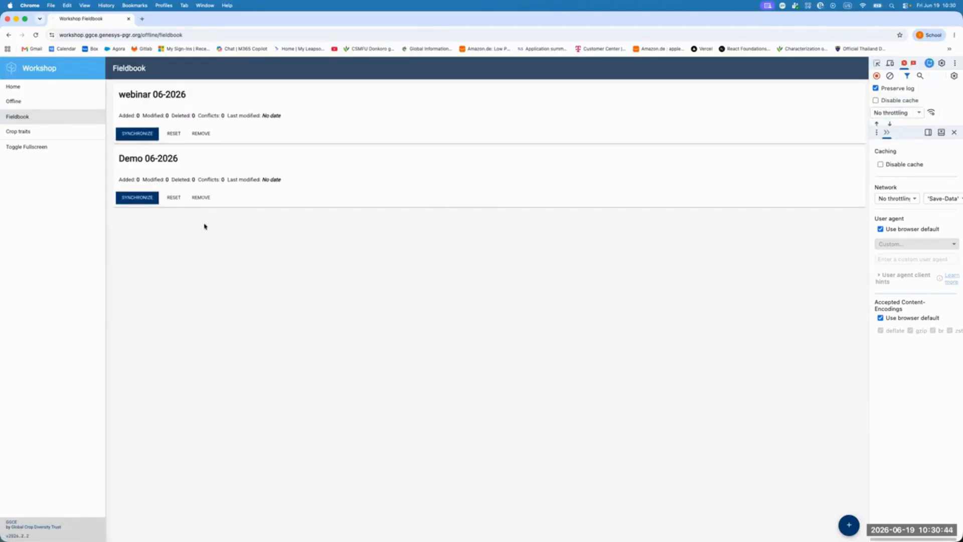
Step: Switch the browser's network throttling to Offline and open the Demo 06-2026 fieldbook
{"action": "left_click", "coordinate": [898, 112]}
{"action": "key", "text": "Return"}
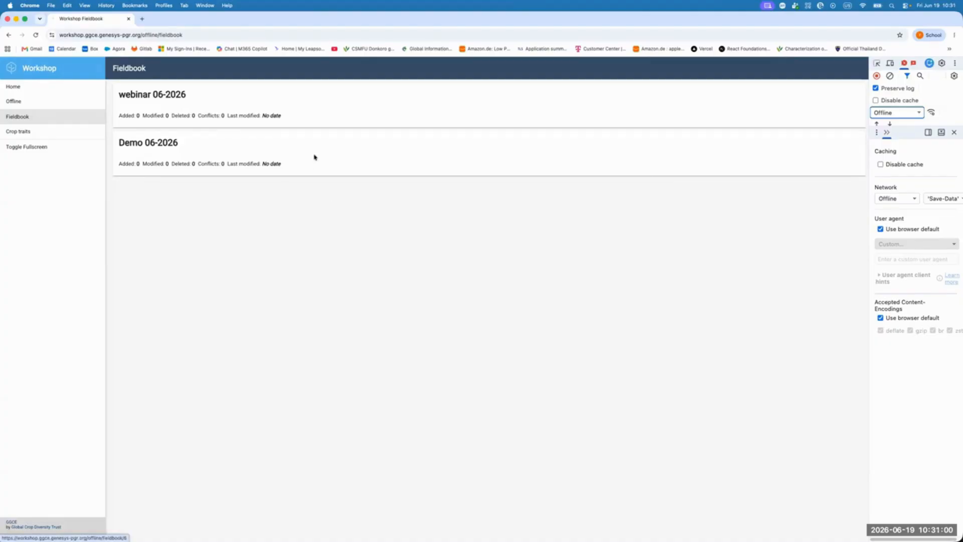
{"action": "left_click", "coordinate": [365, 173]}
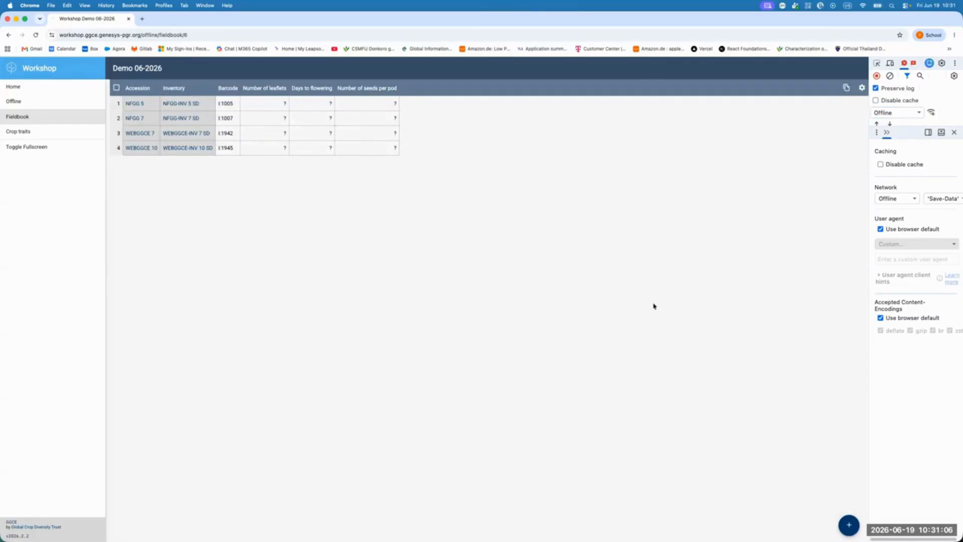
{"action": "left_click", "coordinate": [279, 120]}
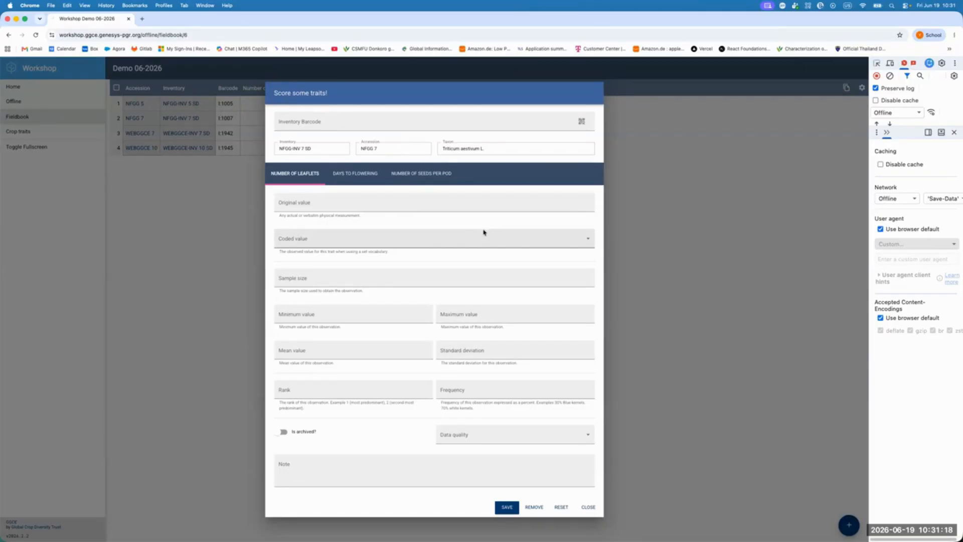
{"action": "left_click", "coordinate": [325, 124]}
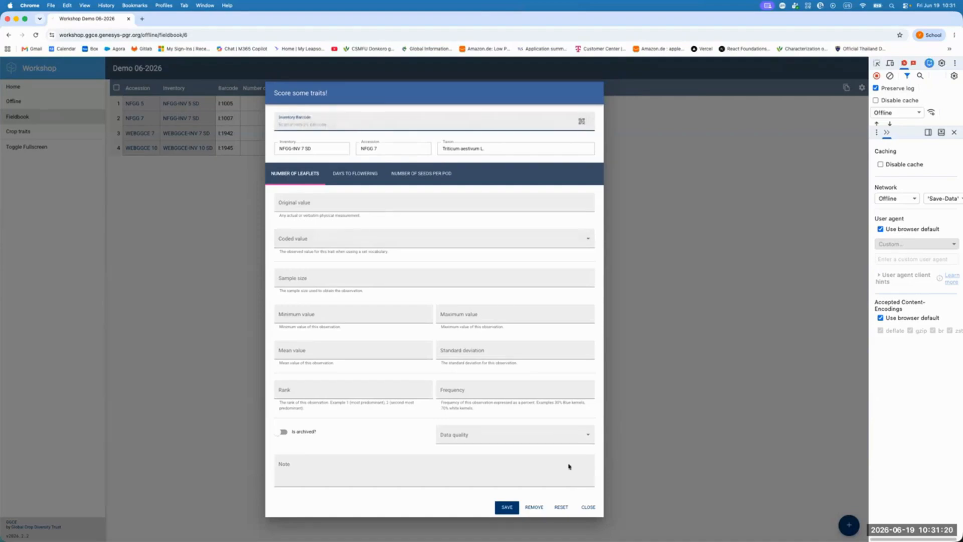
{"action": "left_click", "coordinate": [580, 509]}
{"action": "left_click", "coordinate": [276, 132]}
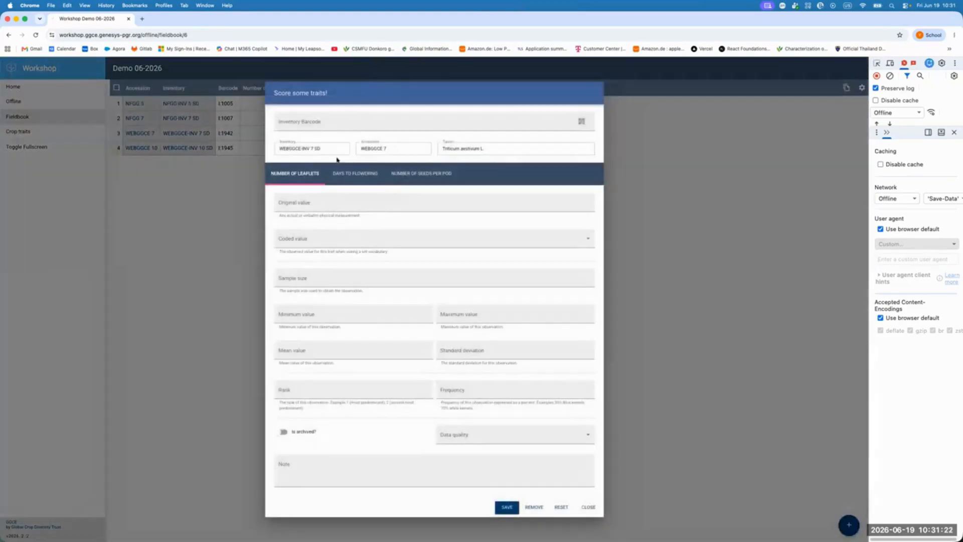
{"action": "left_click", "coordinate": [589, 507]}
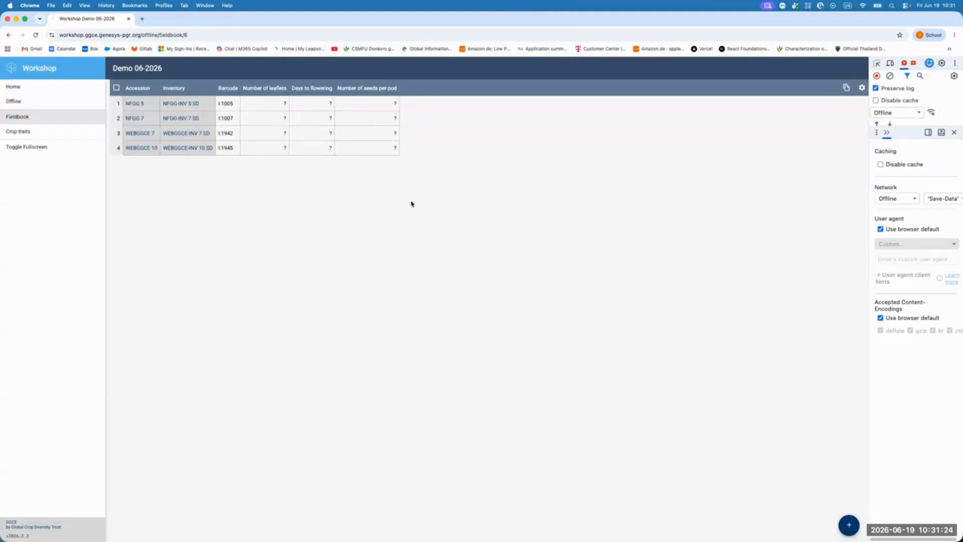
Step: Look up inventory barcode I:1005 in the trait scoring form and save a coded value of 5 for Number of leaflets
{"action": "left_click", "coordinate": [349, 132]}
{"action": "left_click", "coordinate": [343, 128]}
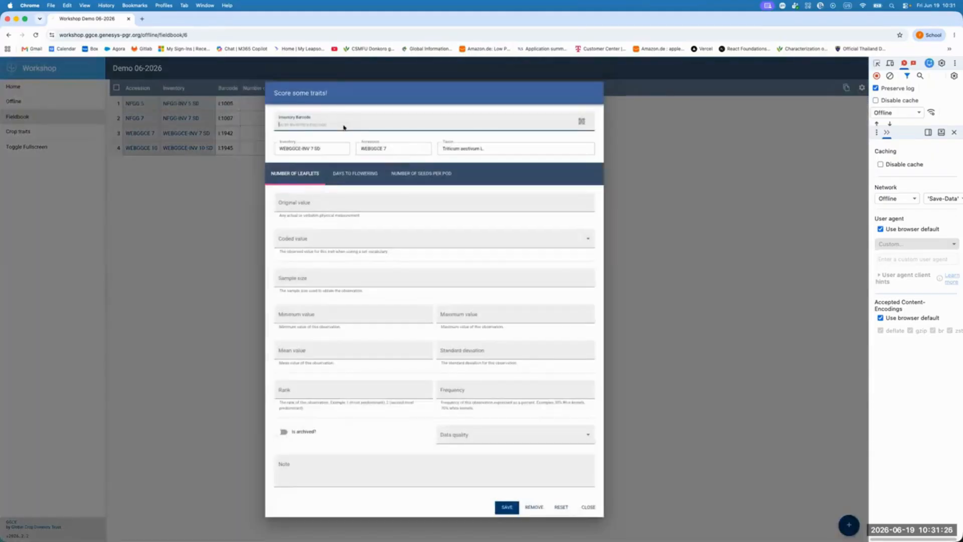
{"action": "type", "text": "I:1005"}
{"action": "key", "text": "Return"}
{"action": "left_click", "coordinate": [356, 240]}
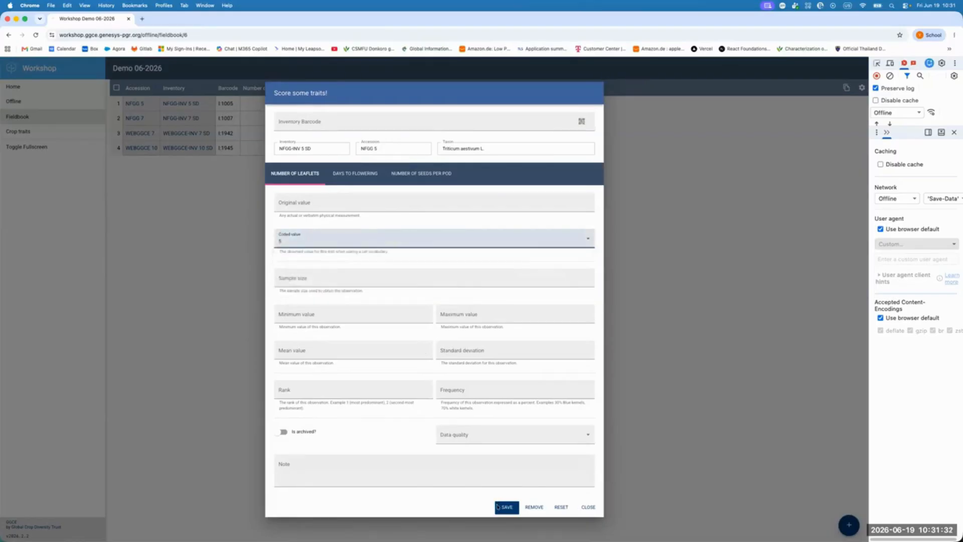
{"action": "left_click", "coordinate": [502, 507]}
{"action": "left_click", "coordinate": [589, 508]}
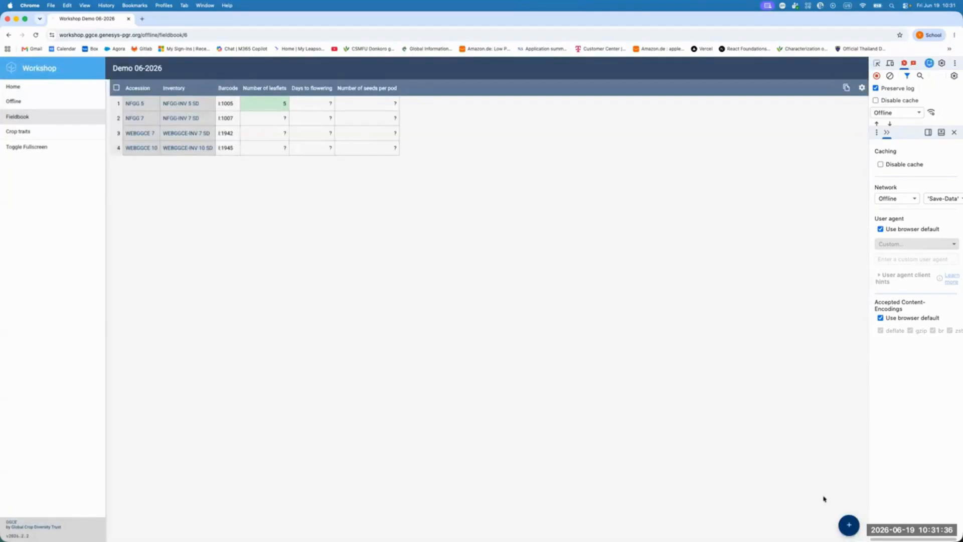
Step: Record a numeric value of 12 for Days to flowering on inventory NFGG-INV 5 SD
{"action": "left_click", "coordinate": [849, 525]}
{"action": "left_click", "coordinate": [310, 122]}
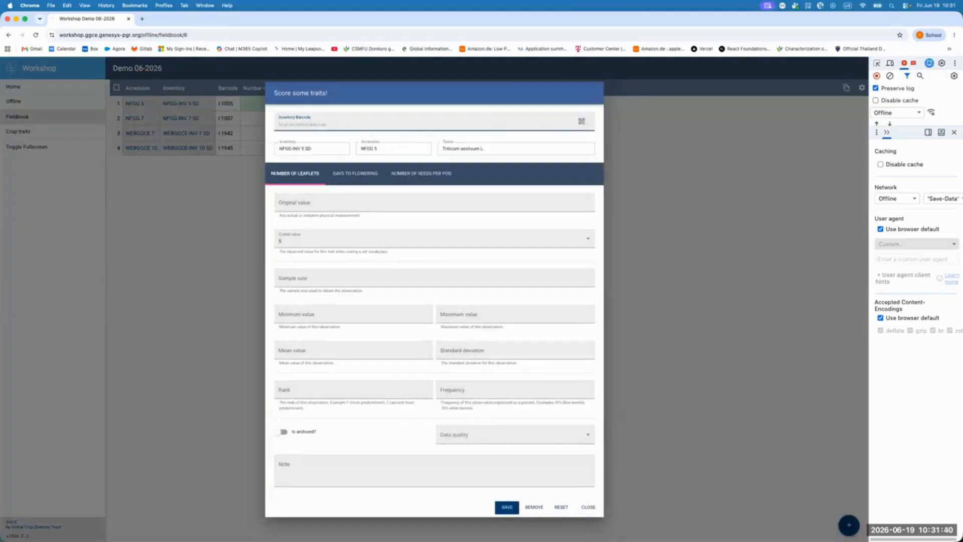
{"action": "left_click", "coordinate": [354, 176]}
{"action": "left_click", "coordinate": [371, 244]}
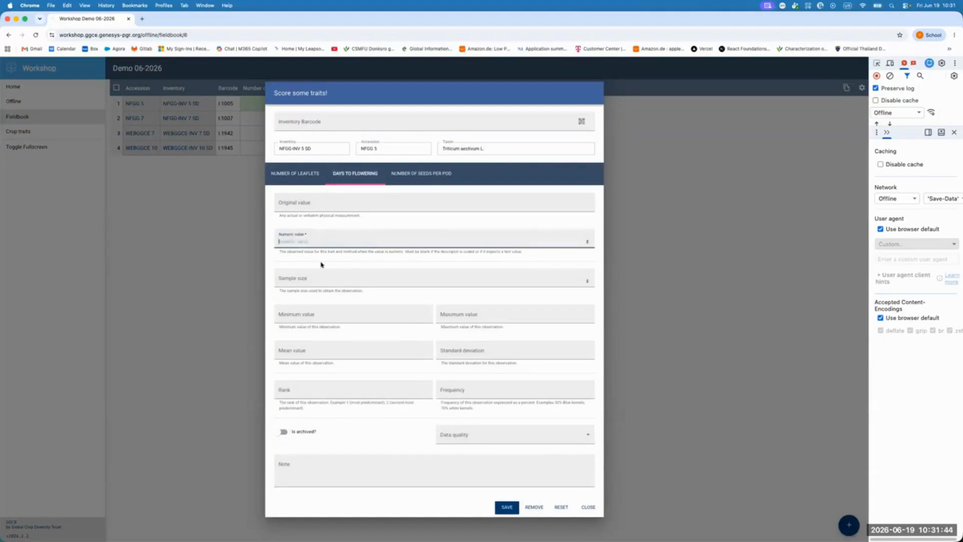
{"action": "type", "text": "12"}
{"action": "left_click", "coordinate": [502, 508]}
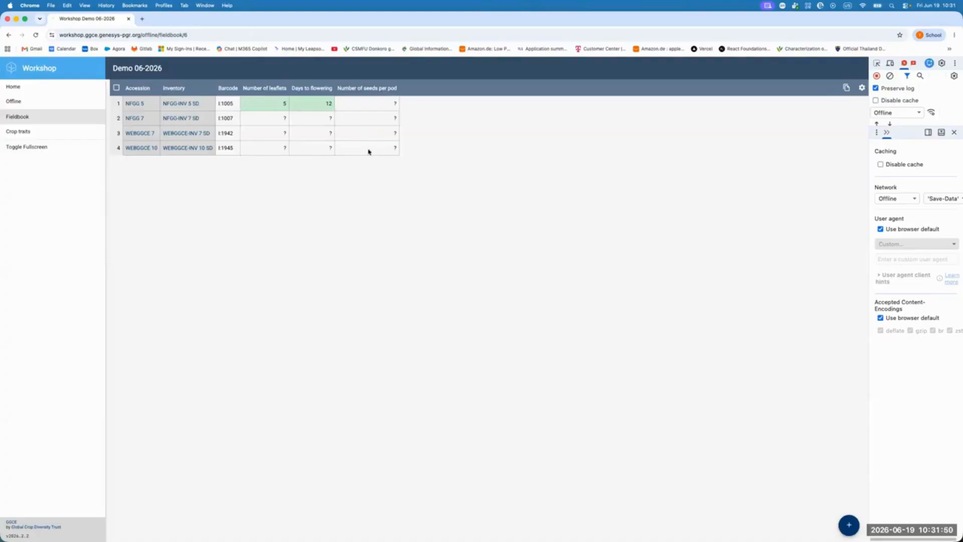
Step: Record a numeric value of 20 for Number of seeds per pod on inventory WEBGGCE-INV 10 SD
{"action": "left_click", "coordinate": [370, 149]}
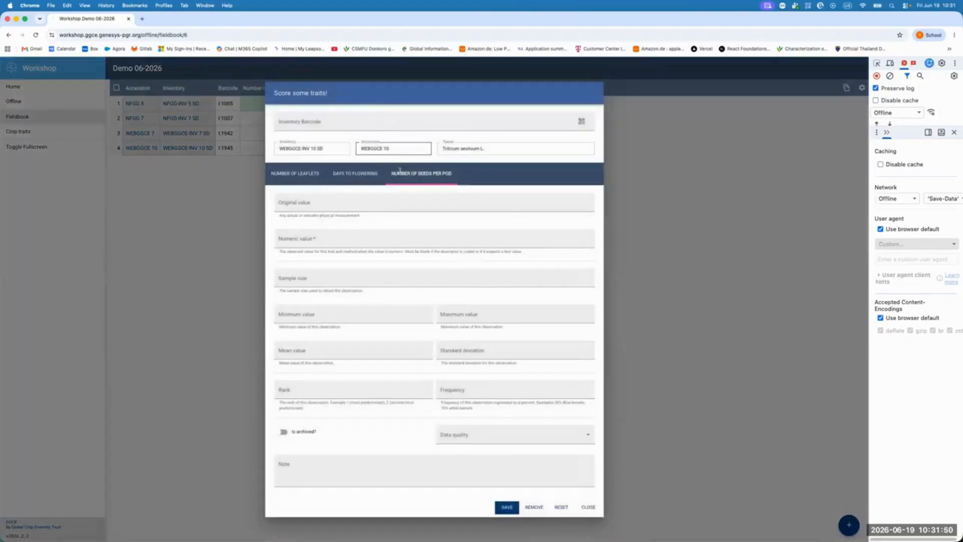
{"action": "left_click", "coordinate": [345, 246]}
{"action": "type", "text": "20"}
{"action": "left_click", "coordinate": [506, 507]}
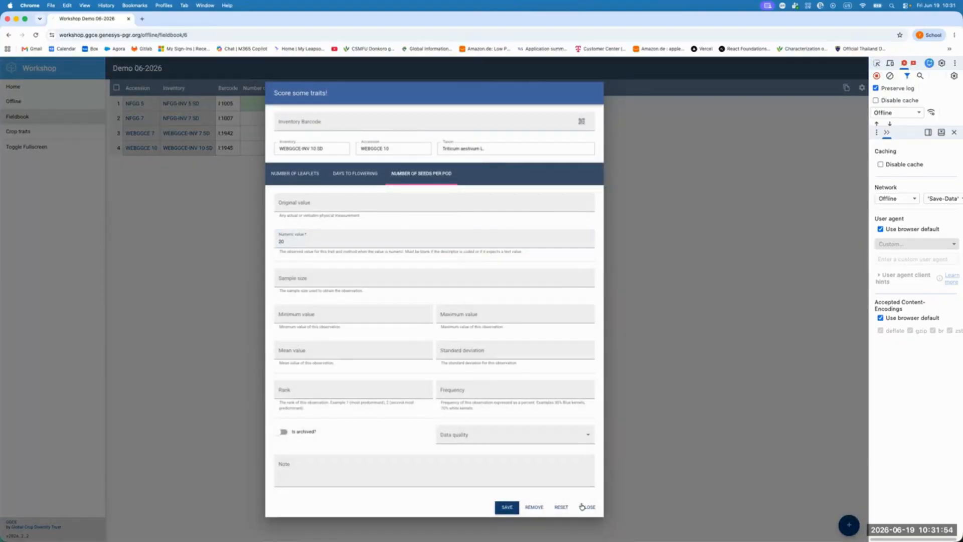
{"action": "left_click", "coordinate": [582, 507]}
Step: Record a coded value of 7 for Number of leaflets on inventory WEBGGCE-INV 7 SD
{"action": "left_click", "coordinate": [262, 135]}
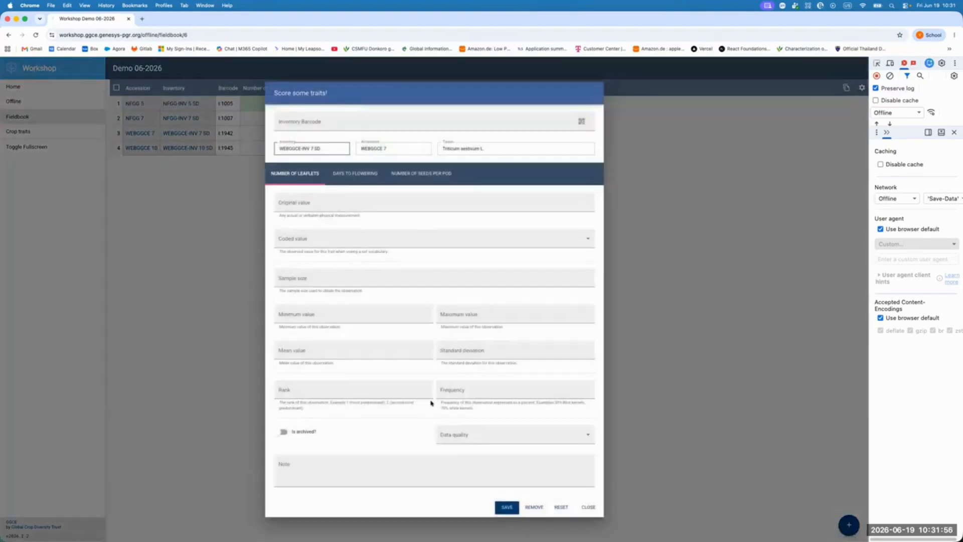
{"action": "left_click", "coordinate": [366, 239]}
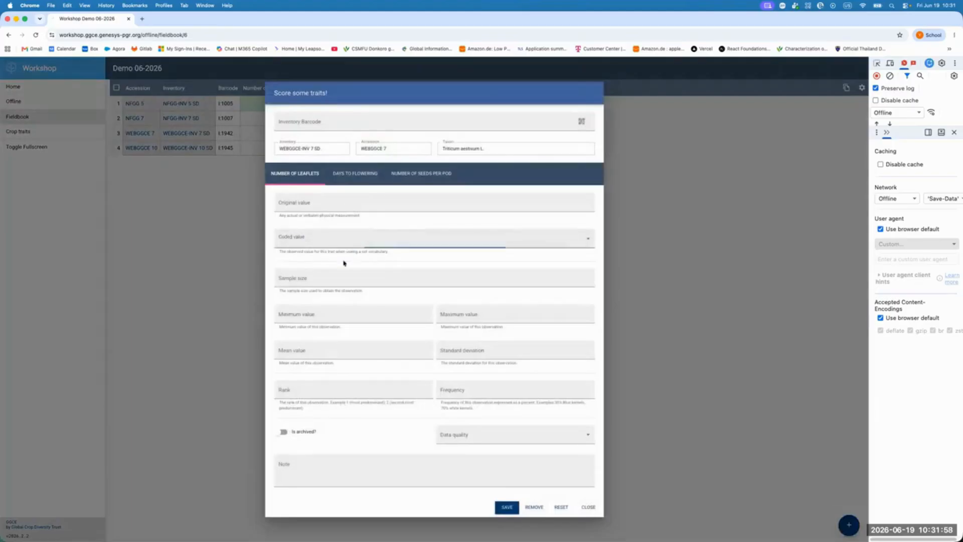
{"action": "left_click", "coordinate": [373, 284]}
{"action": "left_click", "coordinate": [507, 507]}
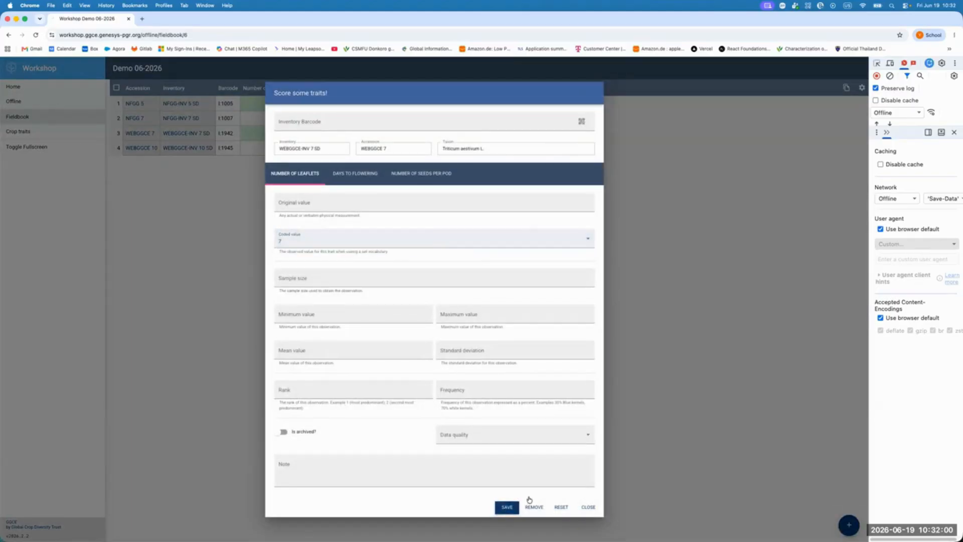
{"action": "left_click", "coordinate": [588, 507]}
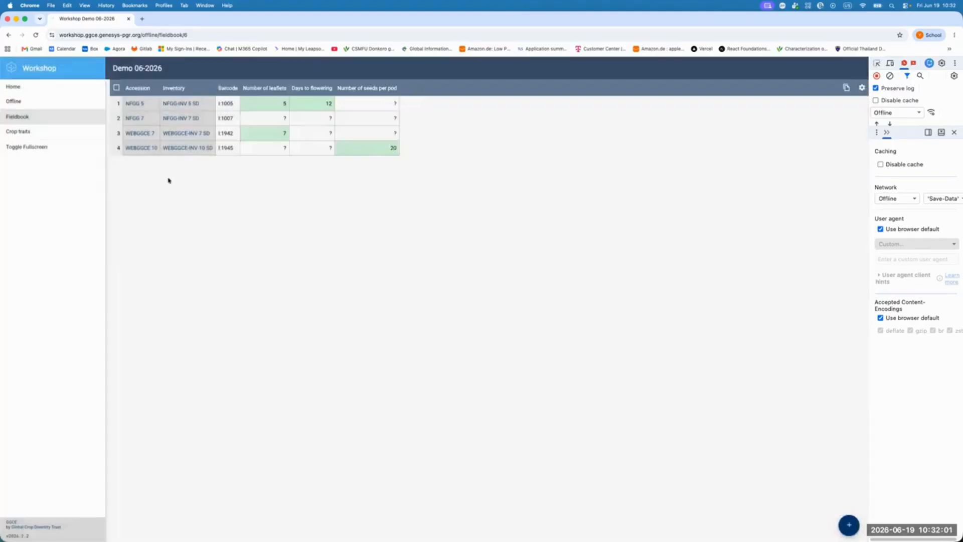
Step: Return to the fieldbook list and restore the network connection by setting throttling to No throttling
{"action": "left_click", "coordinate": [18, 117]}
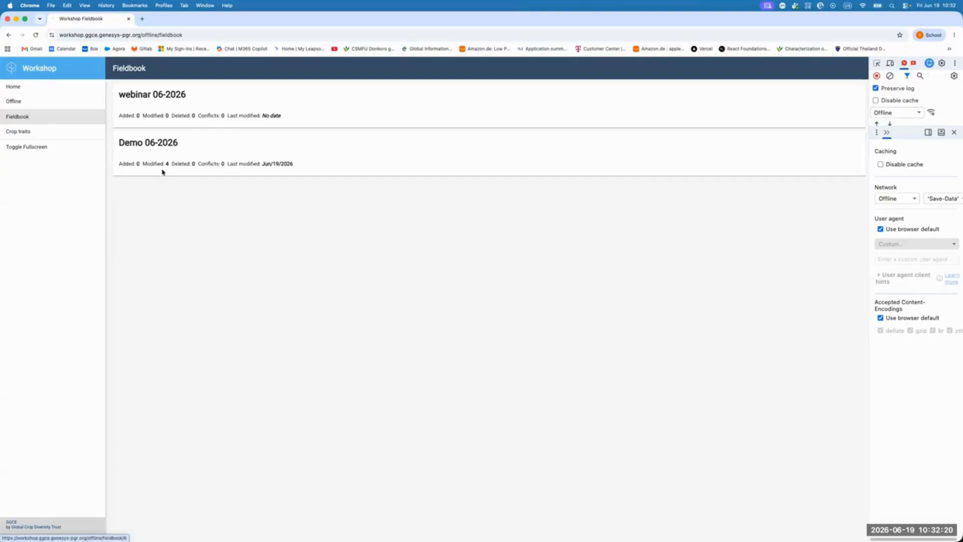
{"action": "left_click", "coordinate": [898, 112]}
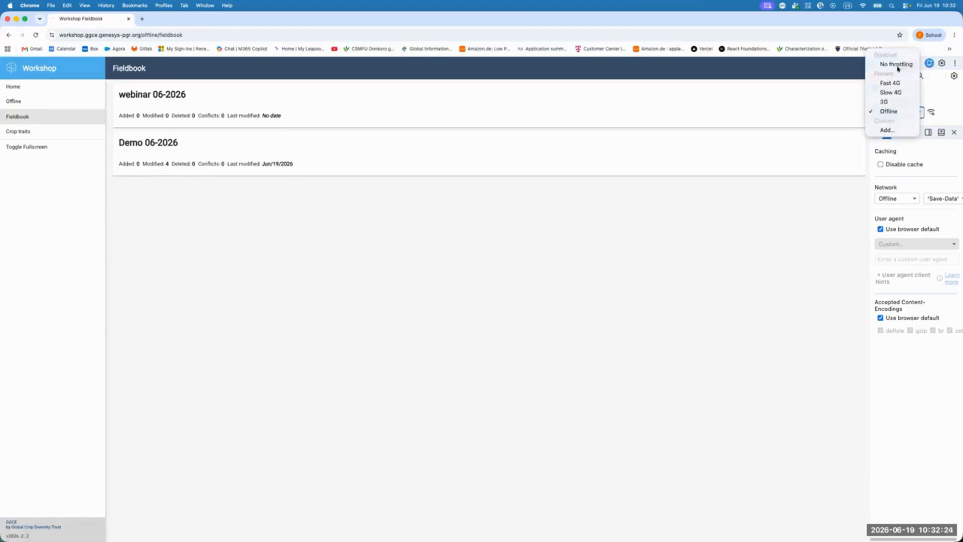
{"action": "left_click", "coordinate": [897, 65]}
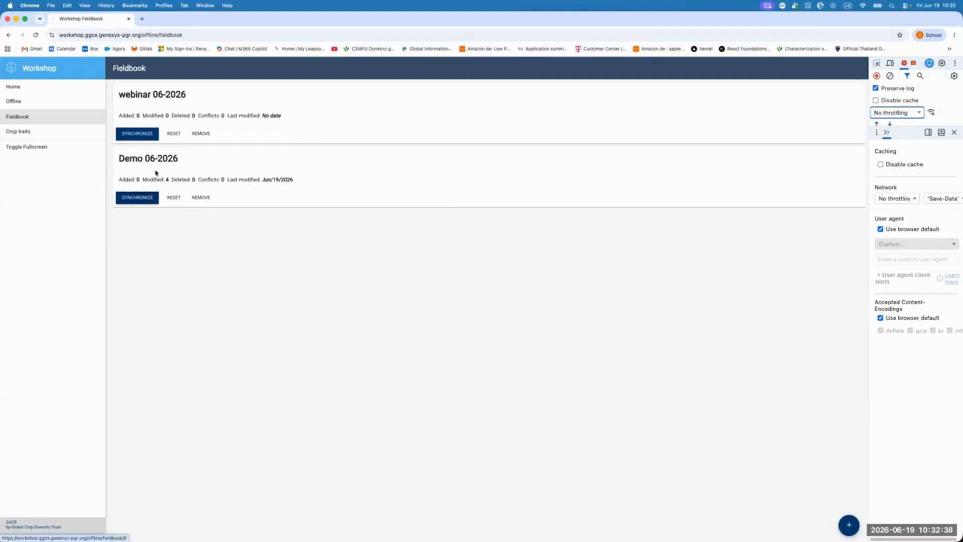
Step: Check the online trait observations of the Demo 06-2026 method before synchronizing the fieldbook
{"action": "left_click", "coordinate": [36, 92]}
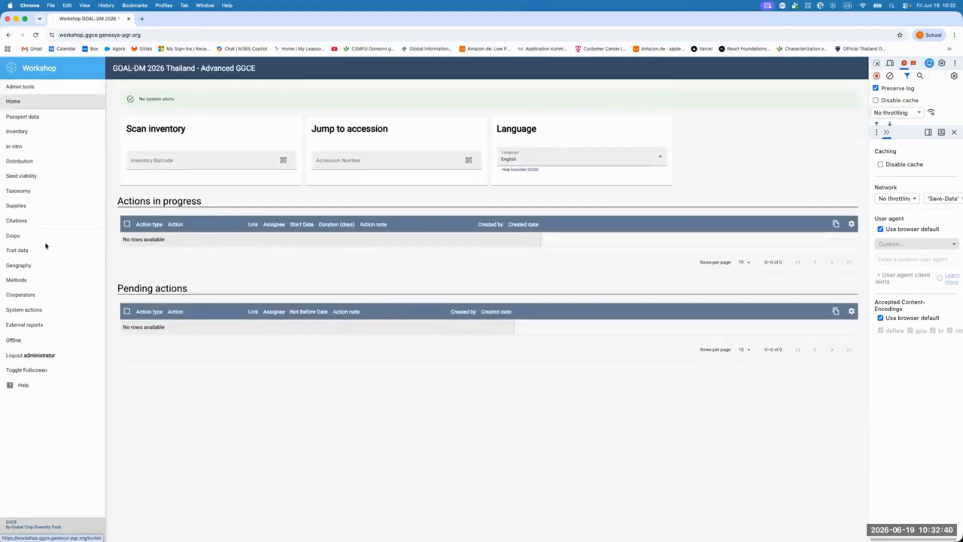
{"action": "left_click", "coordinate": [33, 284]}
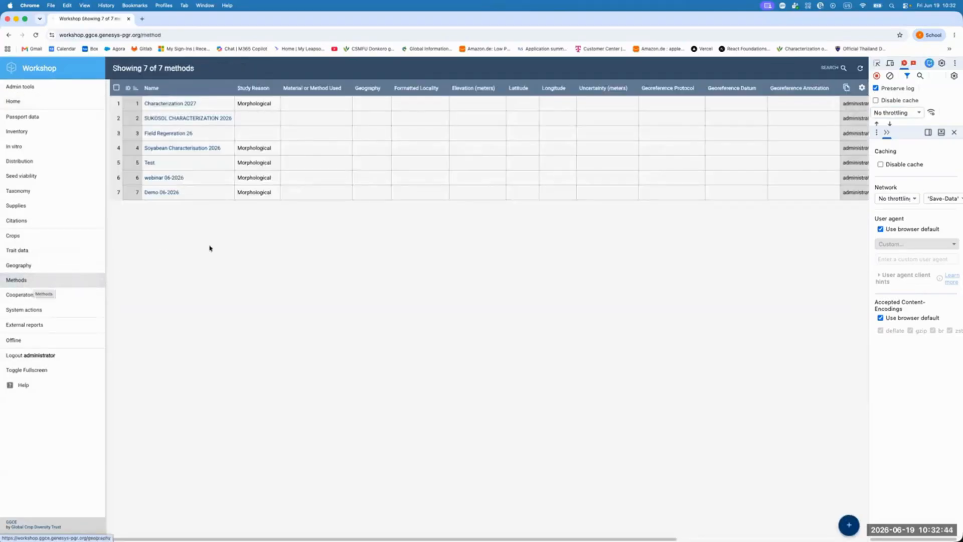
{"action": "left_click", "coordinate": [170, 194]}
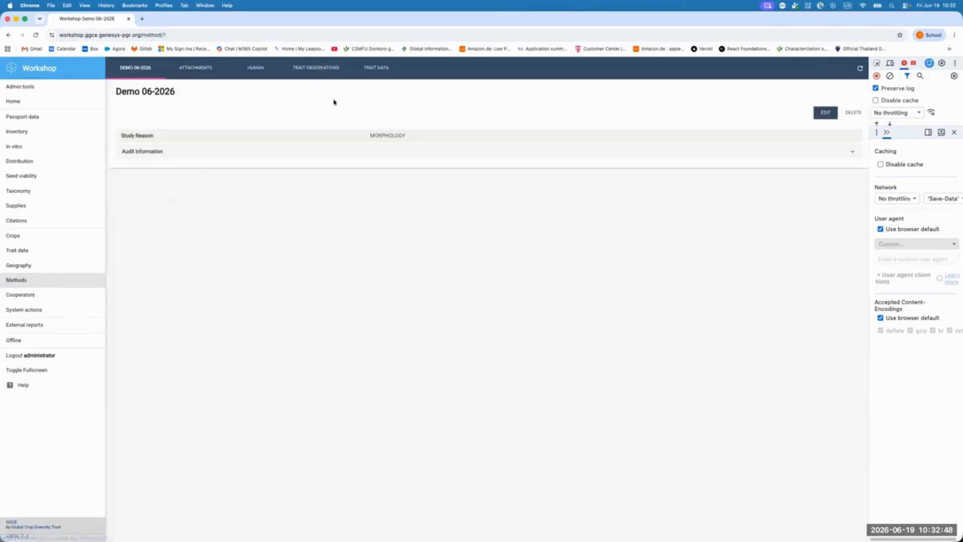
{"action": "left_click", "coordinate": [316, 68]}
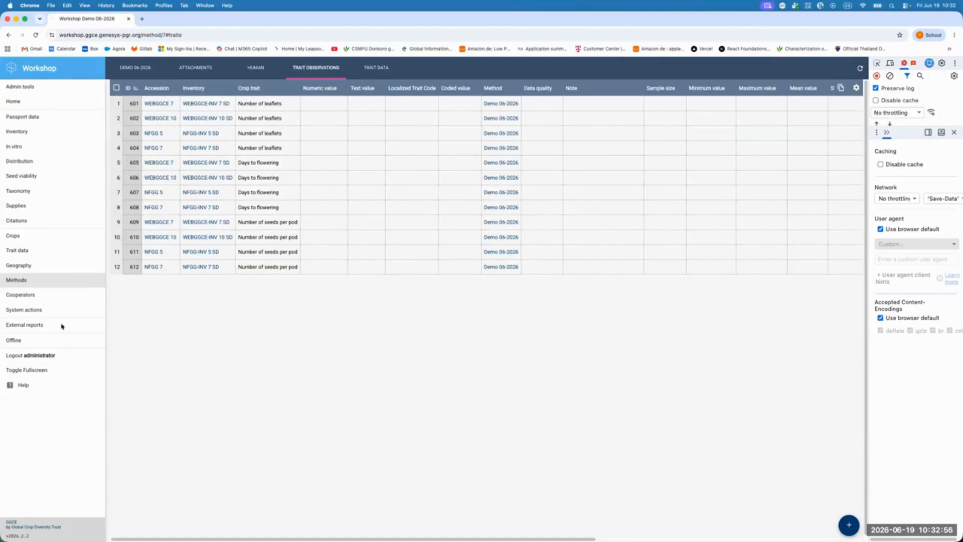
Step: Synchronize the offline Demo 06-2026 fieldbook with the server
{"action": "left_click", "coordinate": [33, 338]}
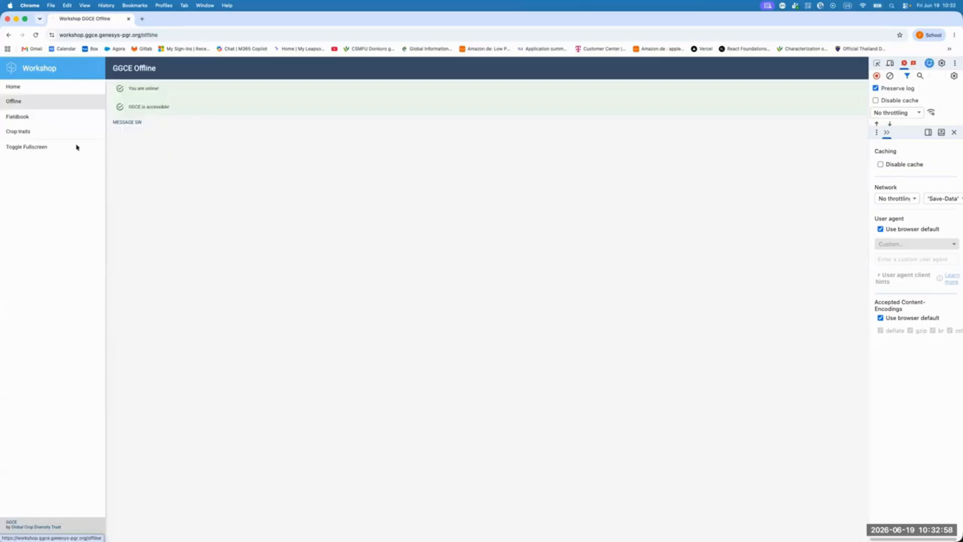
{"action": "left_click", "coordinate": [40, 116]}
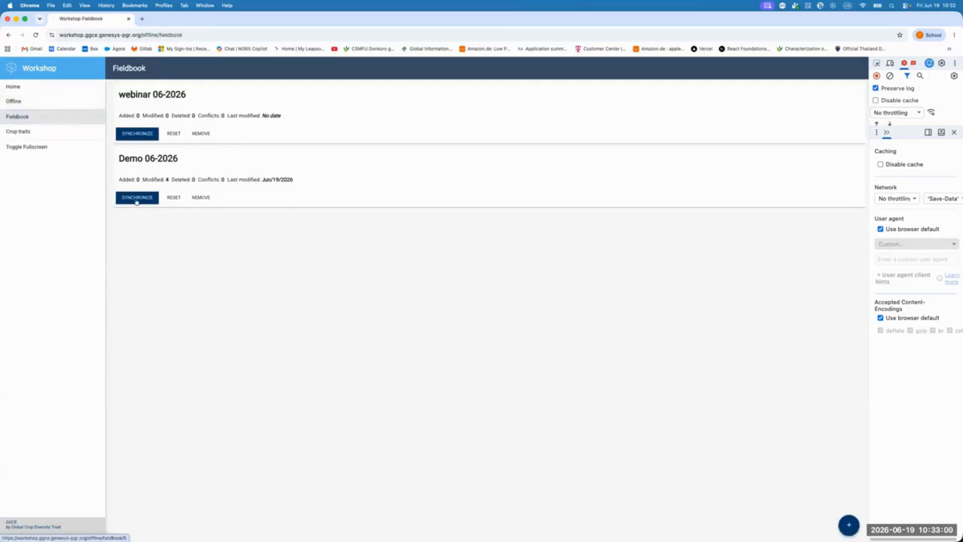
{"action": "left_click", "coordinate": [131, 198]}
Step: Review the Demo 06-2026 method's online trait observations for the synchronized scores
{"action": "left_click", "coordinate": [44, 85]}
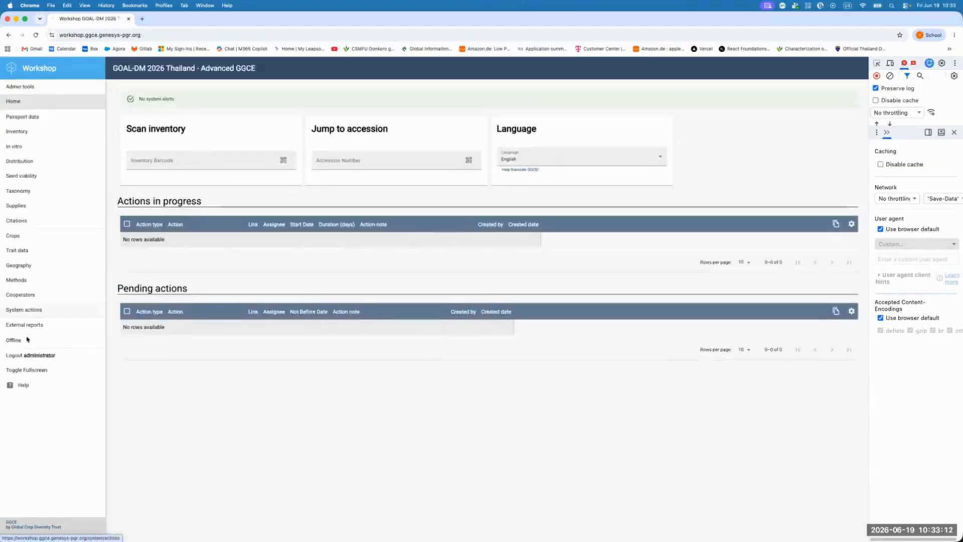
{"action": "left_click", "coordinate": [26, 281]}
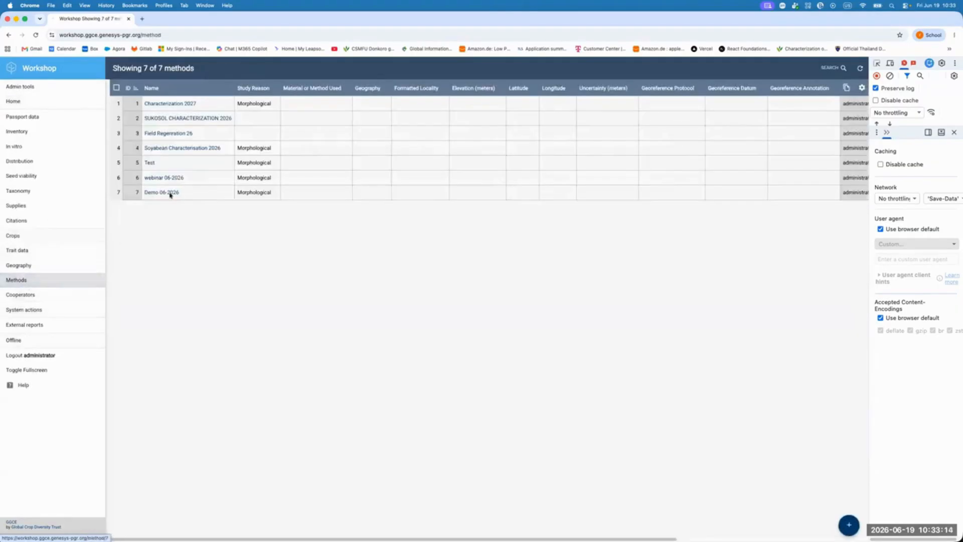
{"action": "left_click", "coordinate": [171, 193]}
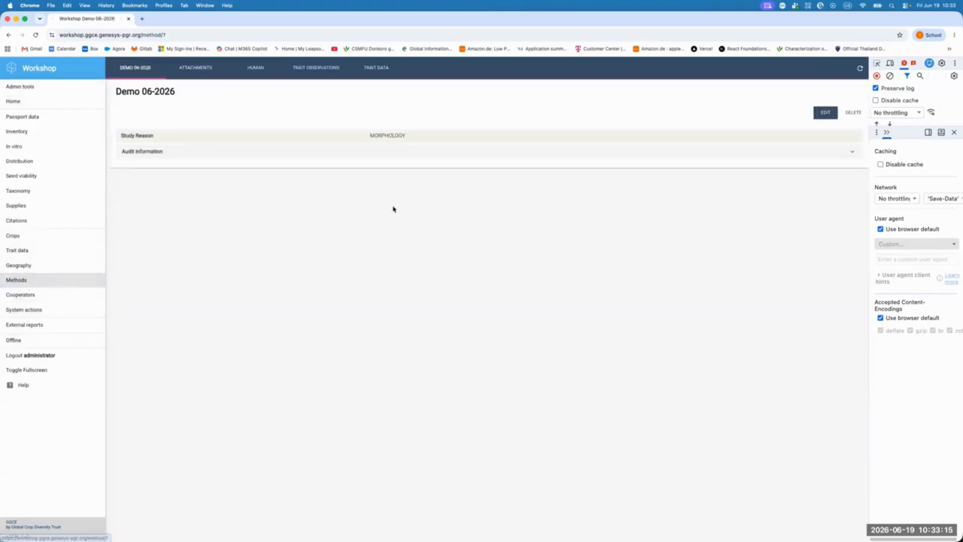
{"action": "left_click", "coordinate": [328, 68]}
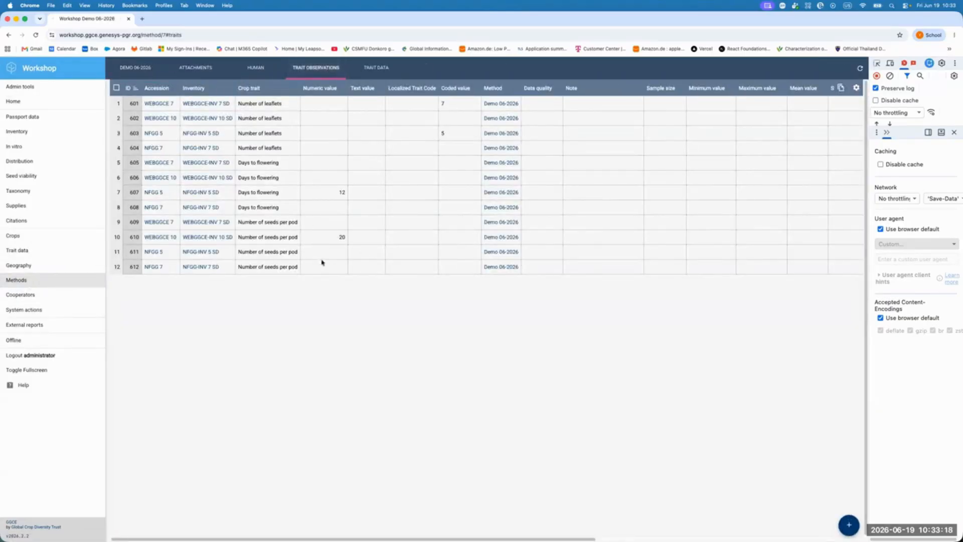
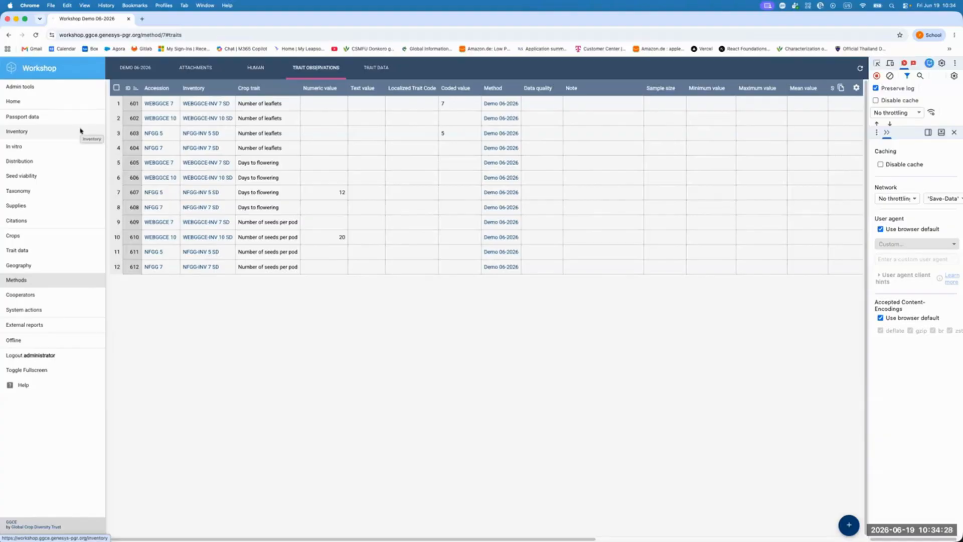
Step: Go to the offline fieldbook list, set network throttling to Offline, and open the Demo 06-2026 fieldbook
{"action": "left_click", "coordinate": [52, 342]}
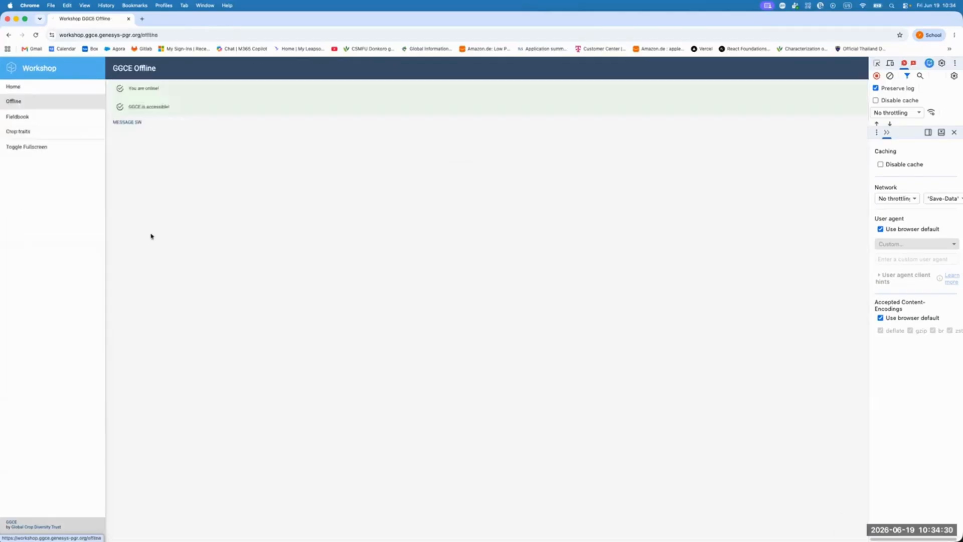
{"action": "left_click", "coordinate": [30, 120]}
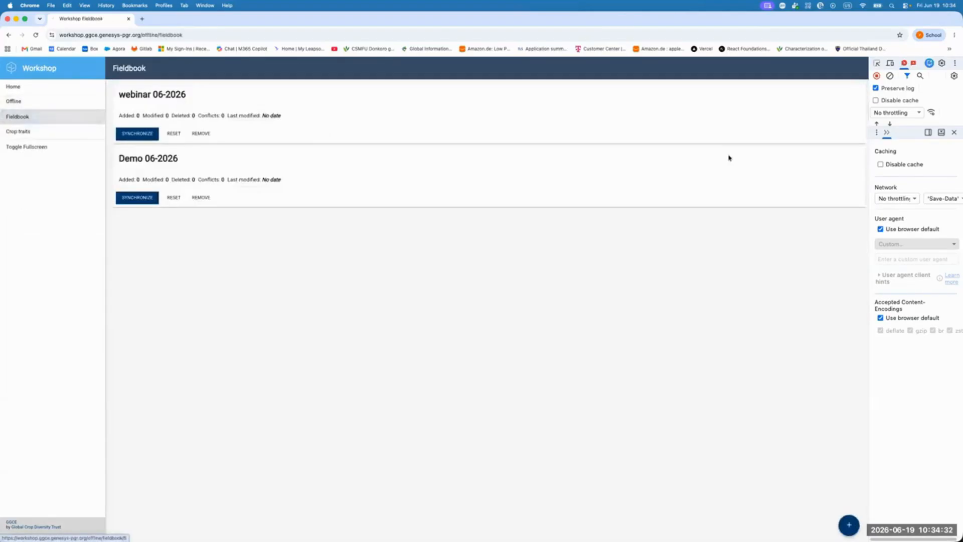
{"action": "left_click", "coordinate": [908, 113]}
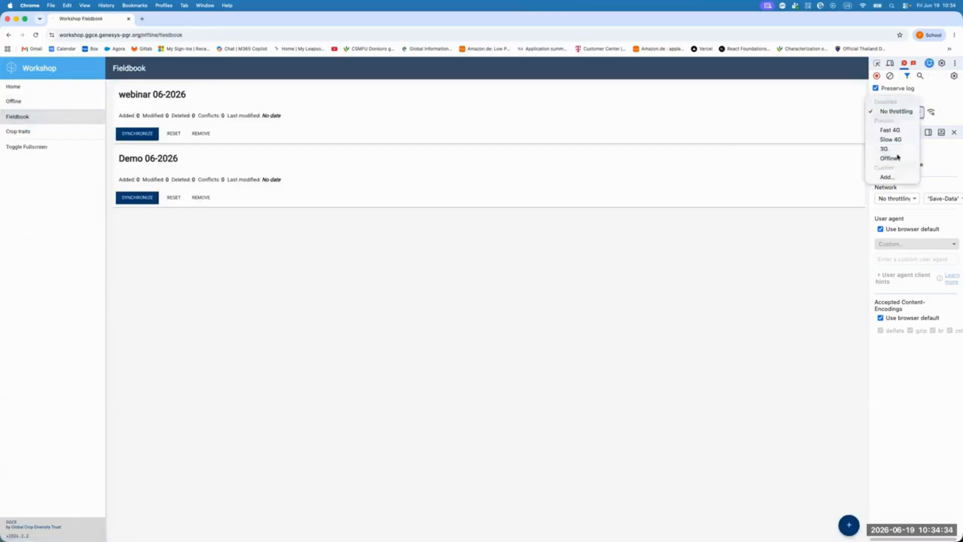
{"action": "left_click", "coordinate": [889, 158]}
{"action": "left_click", "coordinate": [234, 148]}
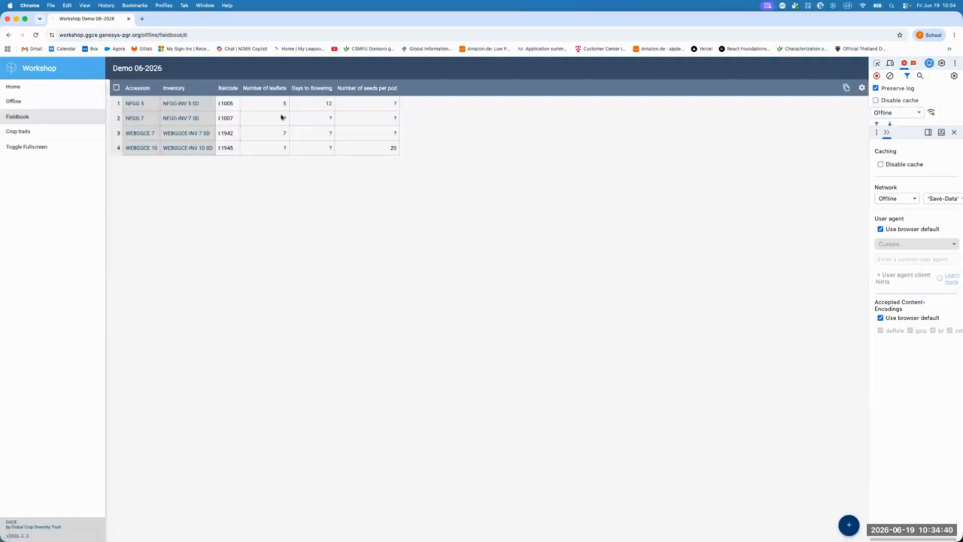
Step: Score Number of seeds per pod as 5 for accession NFGG 5 in the offline fieldbook and save it
{"action": "left_click", "coordinate": [390, 104]}
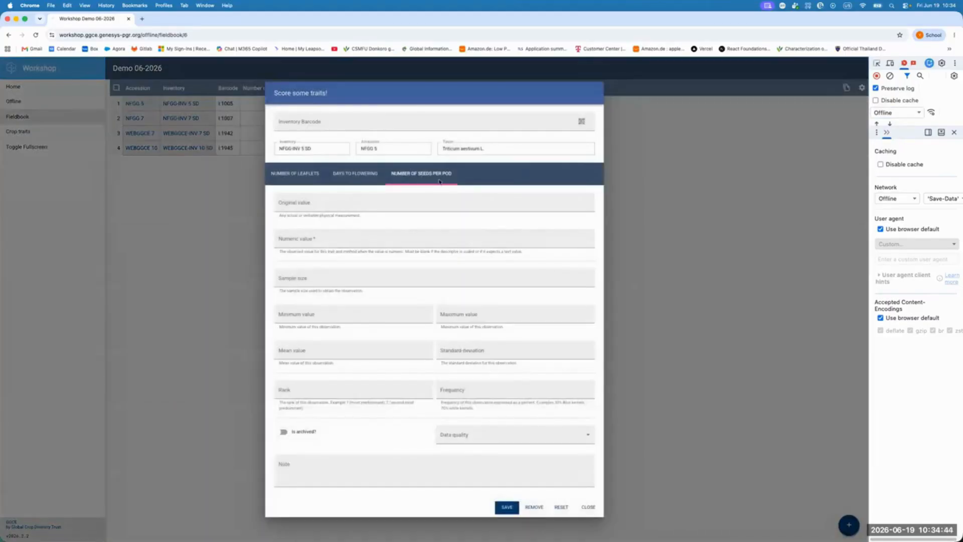
{"action": "left_click", "coordinate": [319, 237]}
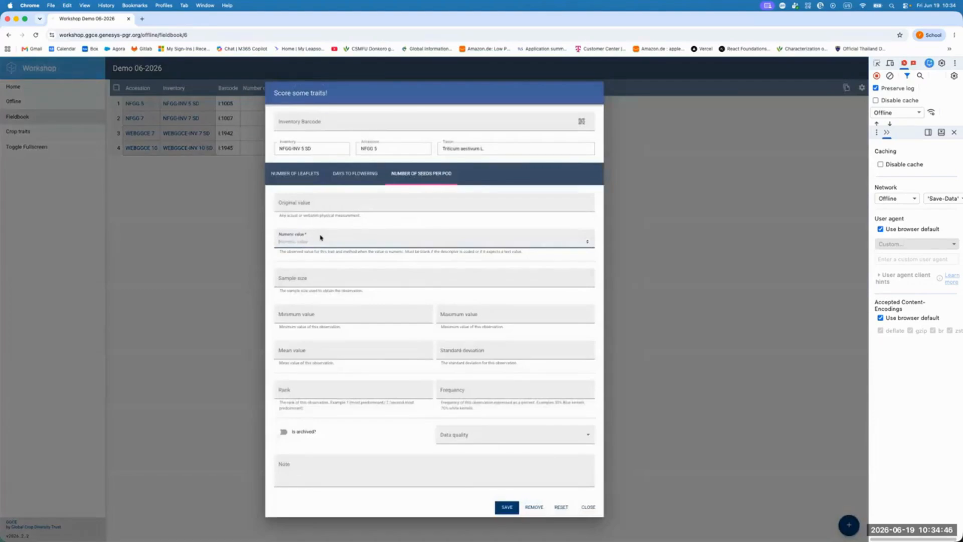
{"action": "type", "text": "5"}
{"action": "left_click", "coordinate": [506, 507]}
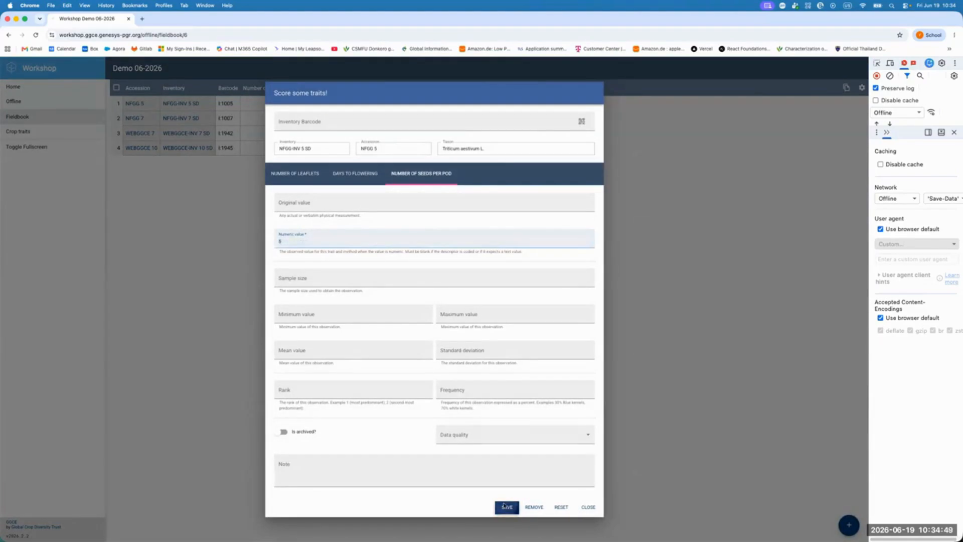
{"action": "left_click", "coordinate": [598, 508]}
Step: Restore the network by setting throttling to No throttling, and open the Demo 06-2026 method's online trait observations
{"action": "left_click", "coordinate": [889, 115]}
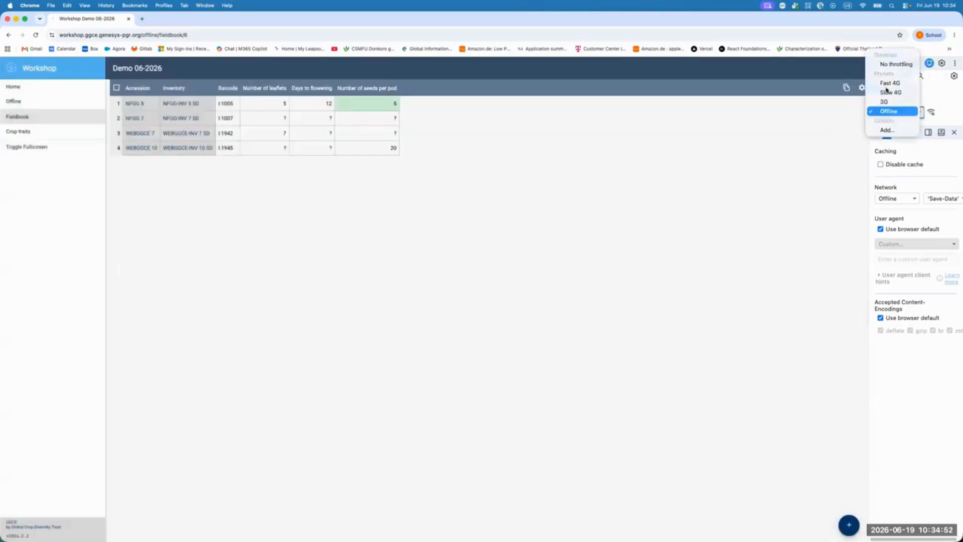
{"action": "left_click", "coordinate": [893, 64]}
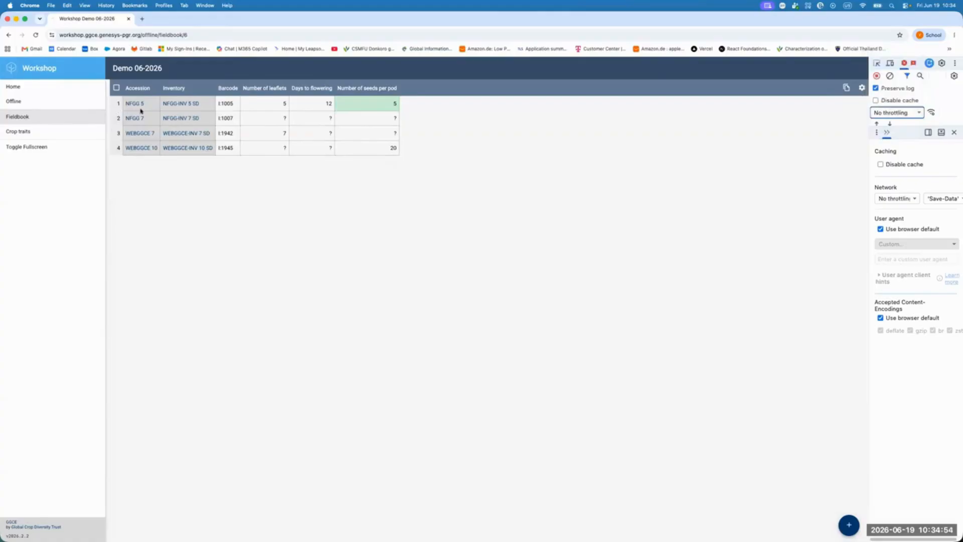
{"action": "left_click", "coordinate": [16, 93]}
{"action": "left_click", "coordinate": [28, 280]}
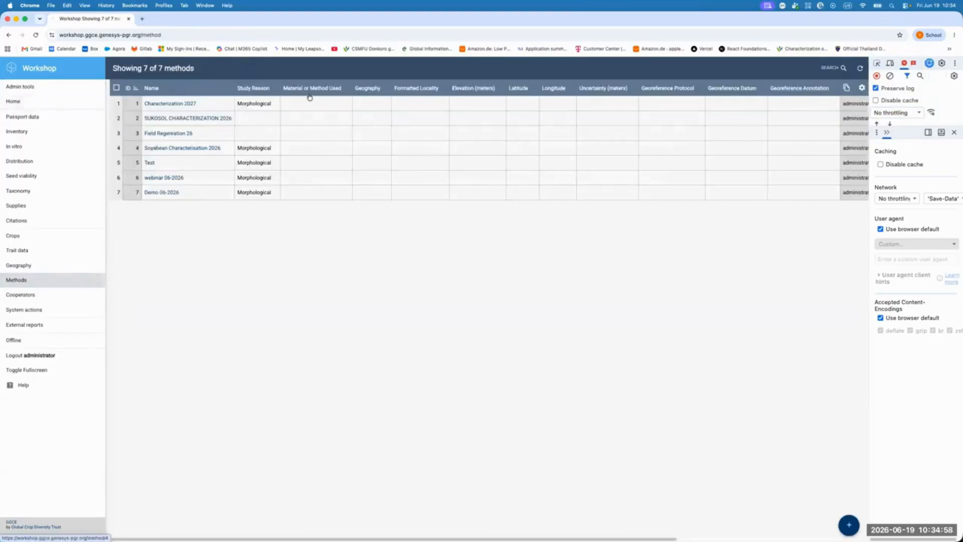
{"action": "left_click", "coordinate": [161, 192]}
{"action": "left_click", "coordinate": [327, 71]}
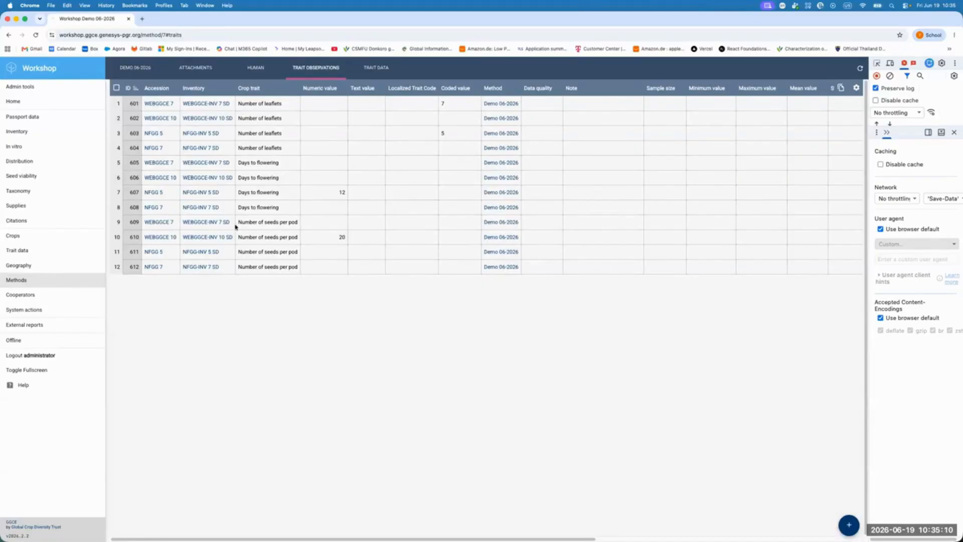
Step: Set the numeric value of NFGG 5's Number of seeds per pod observation to 15 online and save it
{"action": "left_click", "coordinate": [117, 252]}
{"action": "mouse_move", "coordinate": [849, 524]}
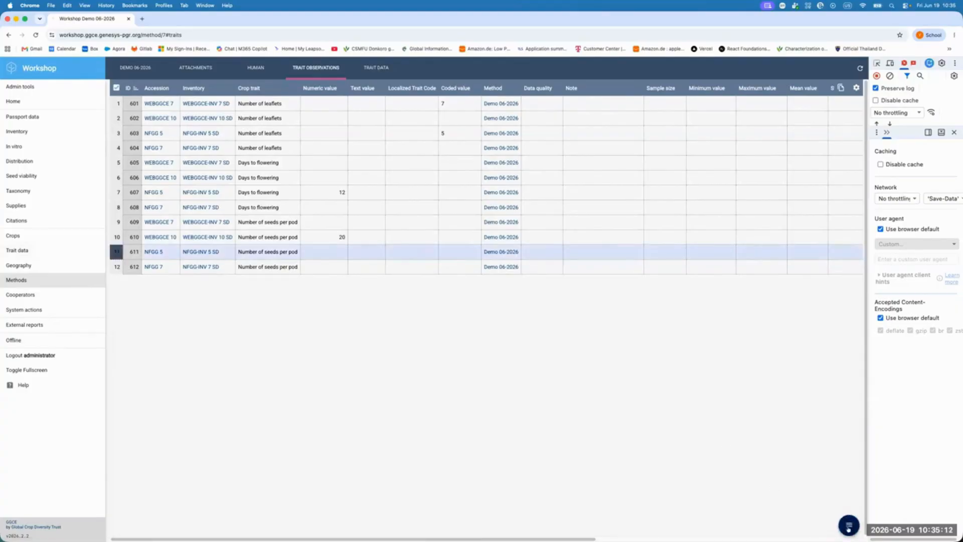
{"action": "left_click", "coordinate": [848, 476]}
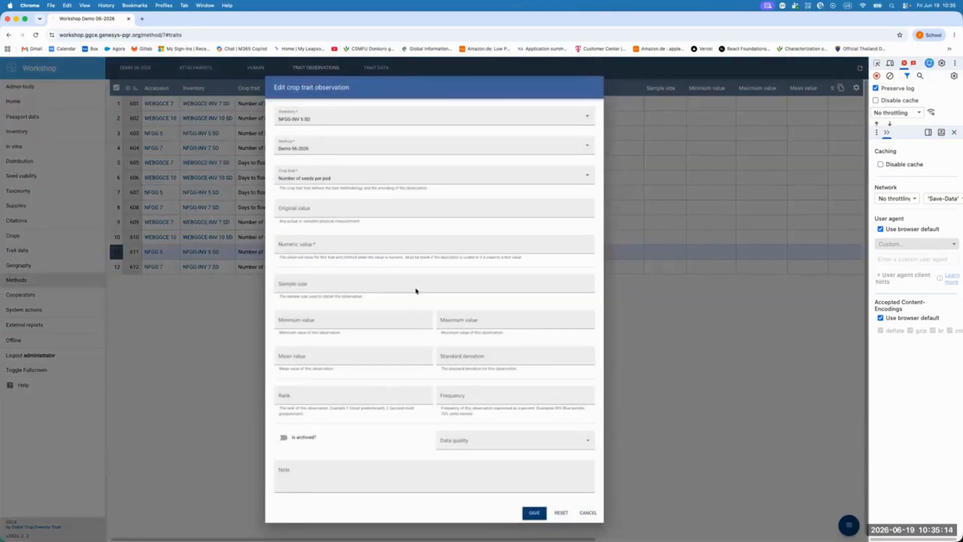
{"action": "left_click", "coordinate": [339, 250]}
{"action": "type", "text": "15"}
{"action": "left_click", "coordinate": [534, 512]}
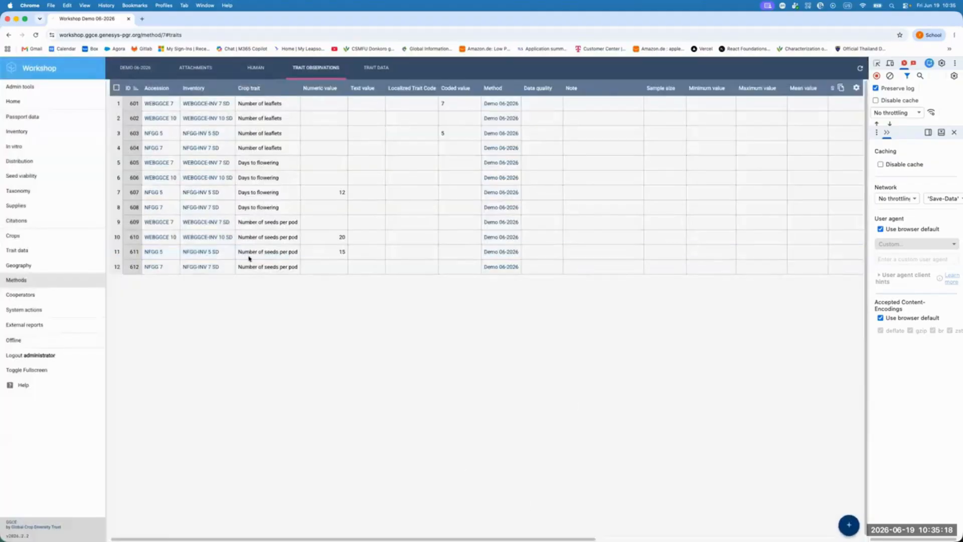
Step: Return to the offline fieldbook list and synchronize the Demo 06-2026 fieldbook with the server
{"action": "left_click", "coordinate": [40, 341]}
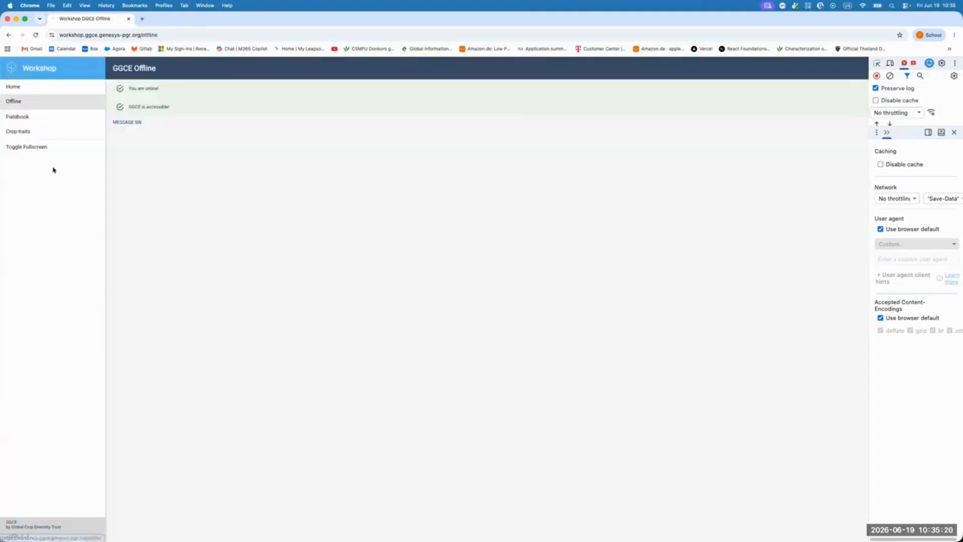
{"action": "left_click", "coordinate": [40, 119]}
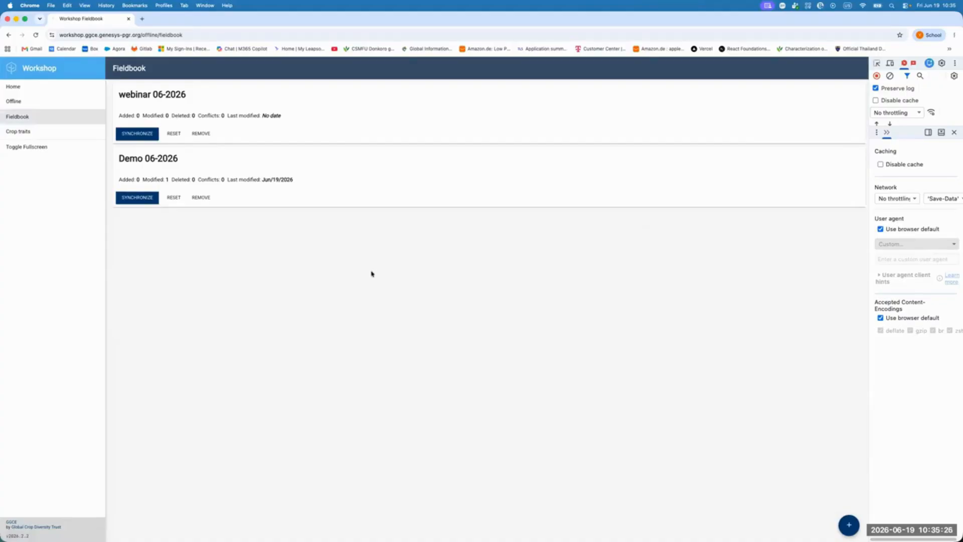
{"action": "left_click", "coordinate": [145, 200]}
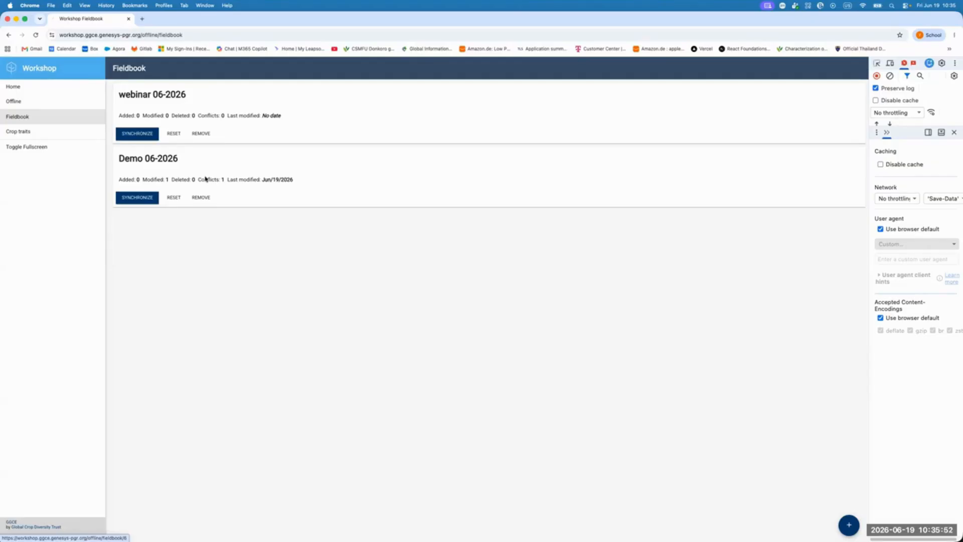
Step: Resolve the NFGG 5 Number of seeds per pod conflict in the Demo 06-2026 fieldbook with the server's numeric value 15 and save
{"action": "left_click", "coordinate": [206, 179]}
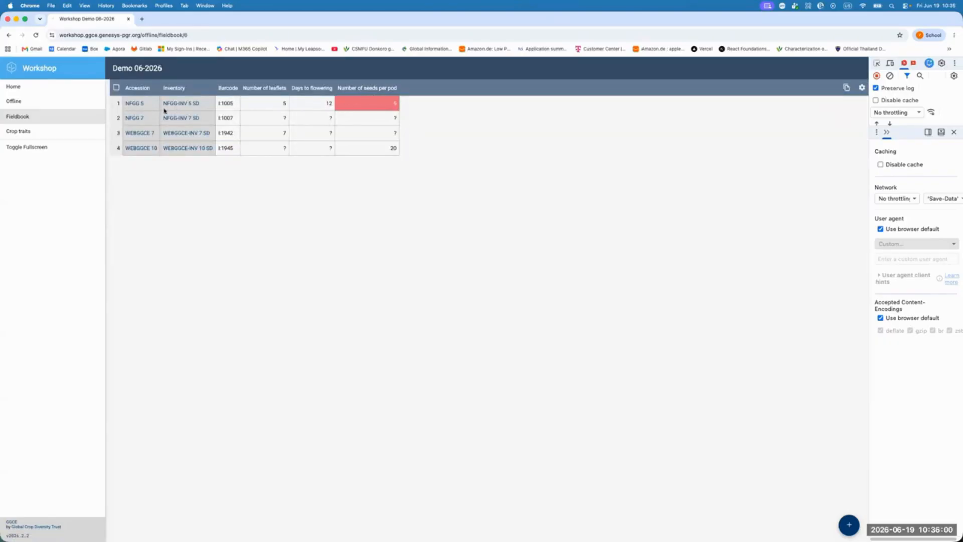
{"action": "left_click", "coordinate": [381, 107]}
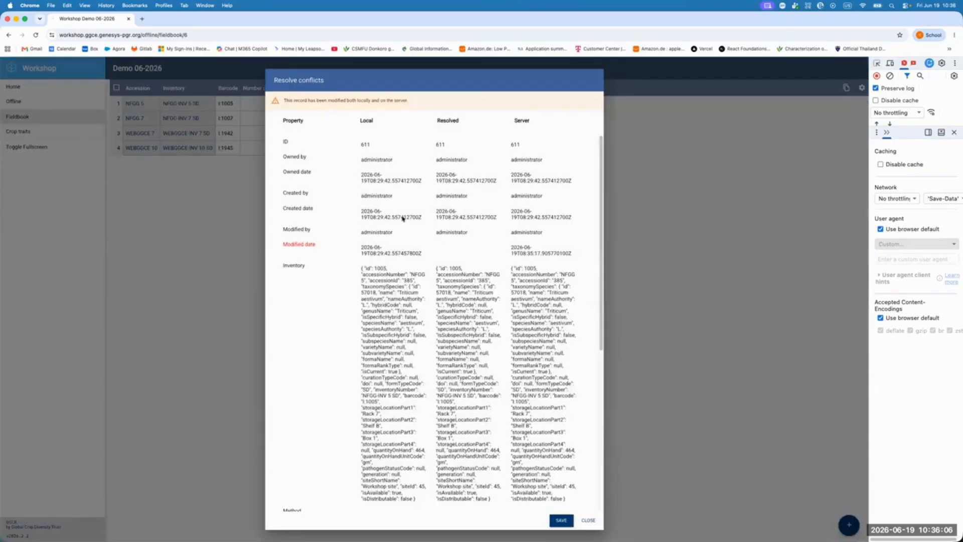
{"action": "scroll", "coordinate": [409, 239], "scroll_direction": "down", "scroll_amount": 10}
{"action": "scroll", "coordinate": [414, 282], "scroll_direction": "down", "scroll_amount": 2}
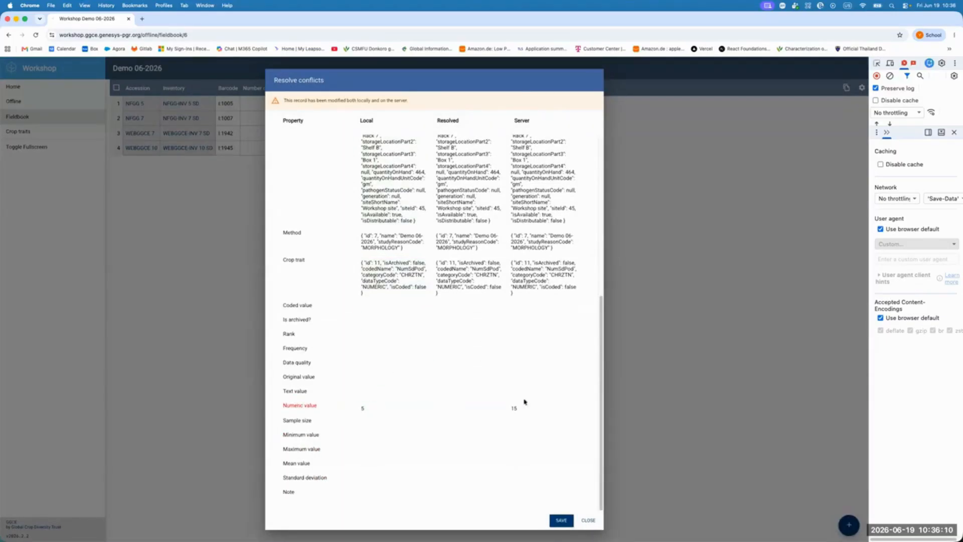
{"action": "left_click", "coordinate": [386, 407]}
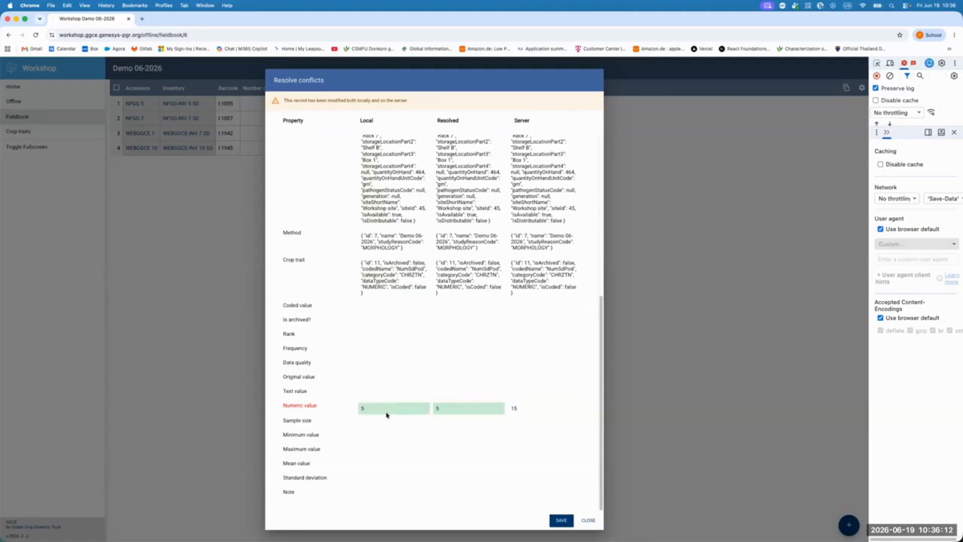
{"action": "left_click", "coordinate": [515, 410]}
{"action": "left_click", "coordinate": [377, 410]}
{"action": "left_click", "coordinate": [520, 411]}
{"action": "left_click", "coordinate": [388, 411]}
{"action": "left_click", "coordinate": [524, 409]}
{"action": "left_click", "coordinate": [537, 411]}
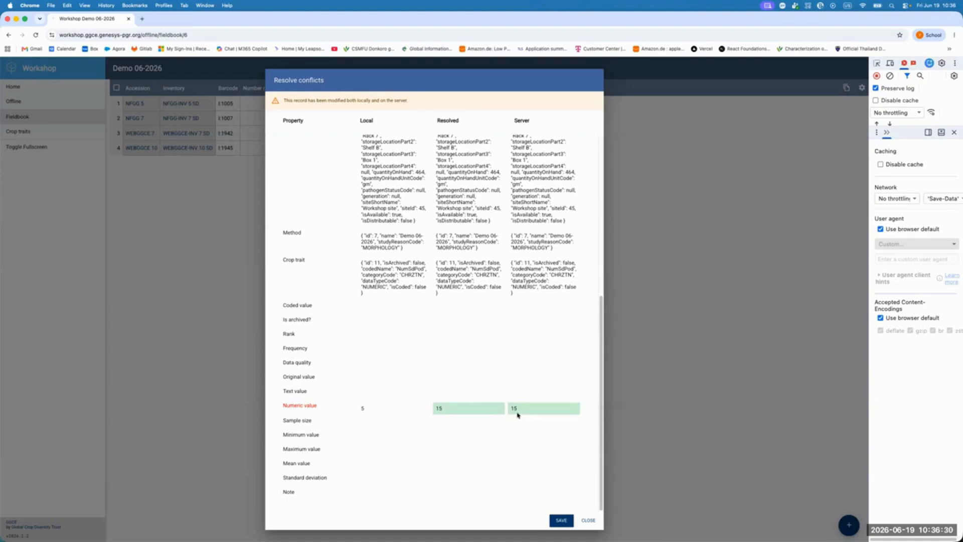
{"action": "left_click", "coordinate": [561, 522]}
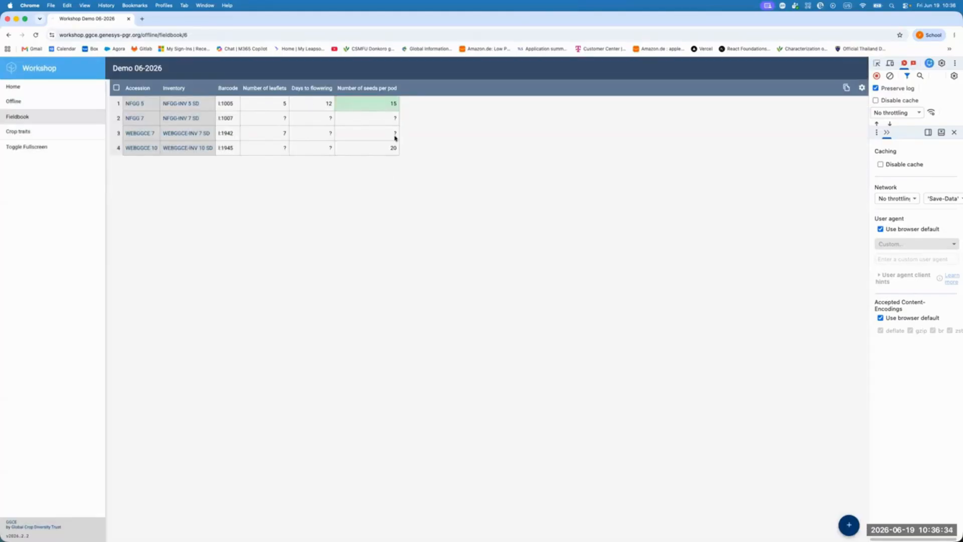
Step: Synchronize the Demo 06-2026 fieldbook with its resolved conflict and check the method's online trait observations
{"action": "left_click", "coordinate": [47, 116]}
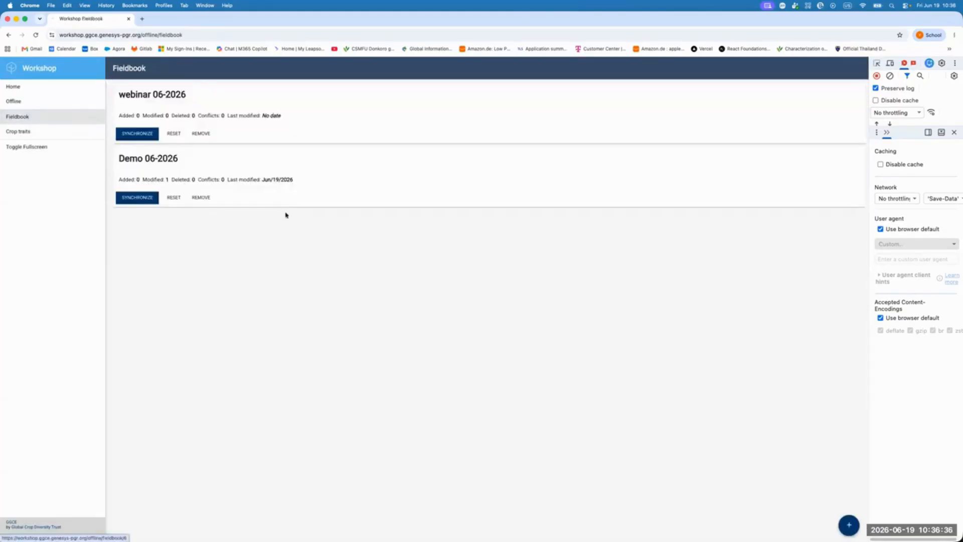
{"action": "left_click", "coordinate": [135, 199]}
{"action": "left_click", "coordinate": [37, 86]}
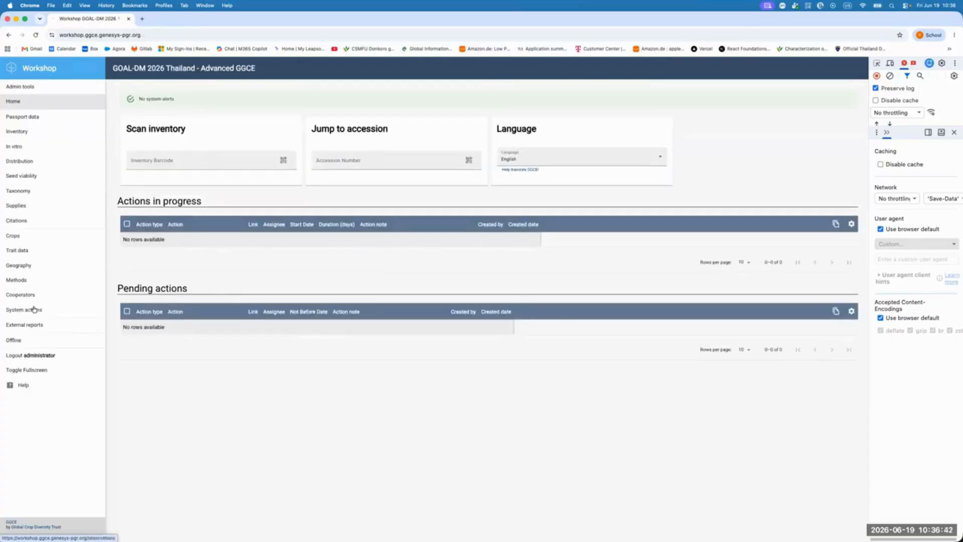
{"action": "left_click", "coordinate": [35, 281]}
{"action": "left_click", "coordinate": [169, 194]}
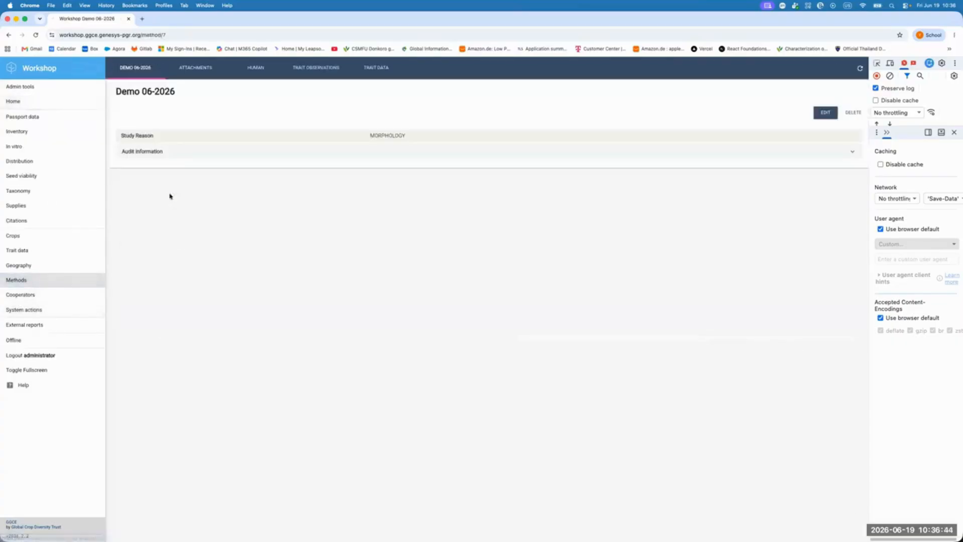
{"action": "left_click", "coordinate": [311, 69]}
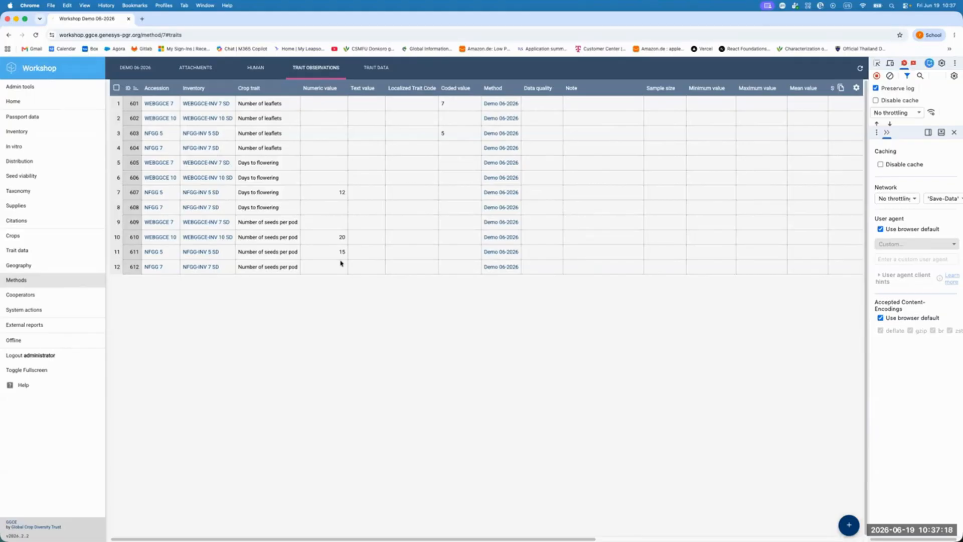
Step: Reopen the Demo 06-2026 fieldbook in offline mode and look at the Days to flowering scoring form of WEBGGCE 7
{"action": "left_click", "coordinate": [17, 343]}
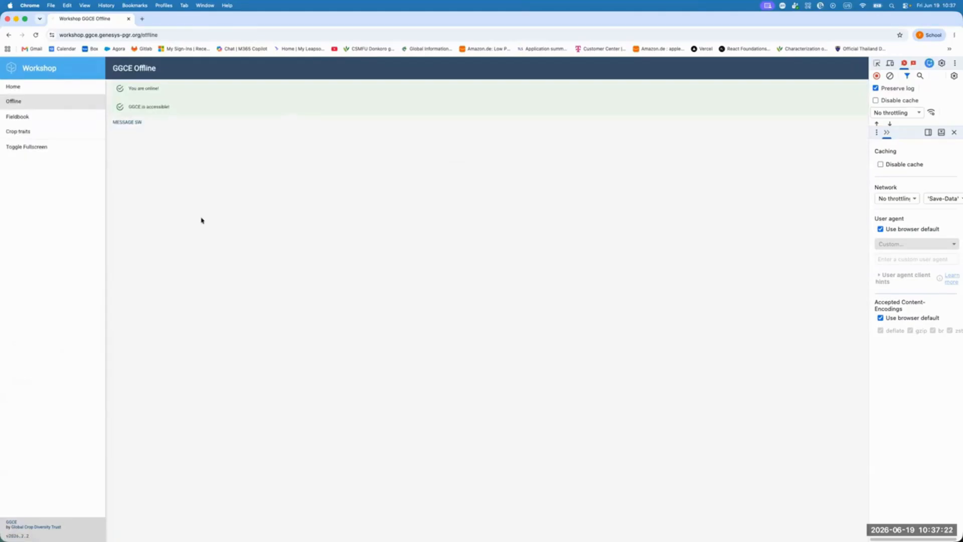
{"action": "left_click", "coordinate": [27, 119]}
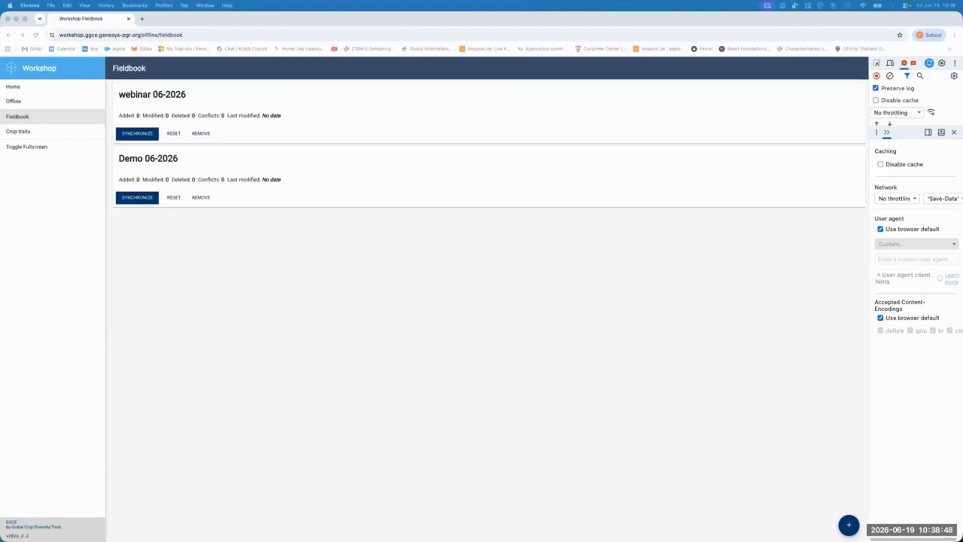
{"action": "left_click", "coordinate": [231, 175]}
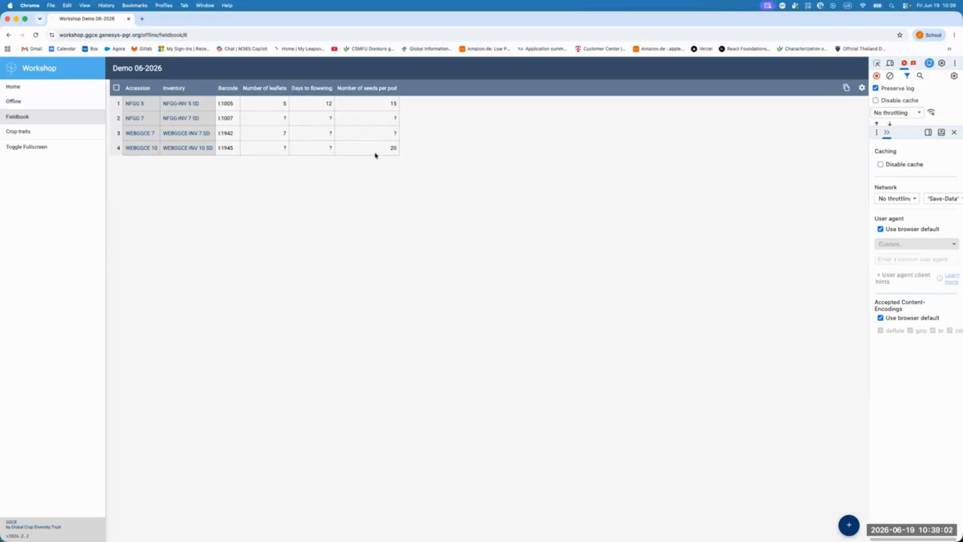
{"action": "left_click", "coordinate": [325, 133]}
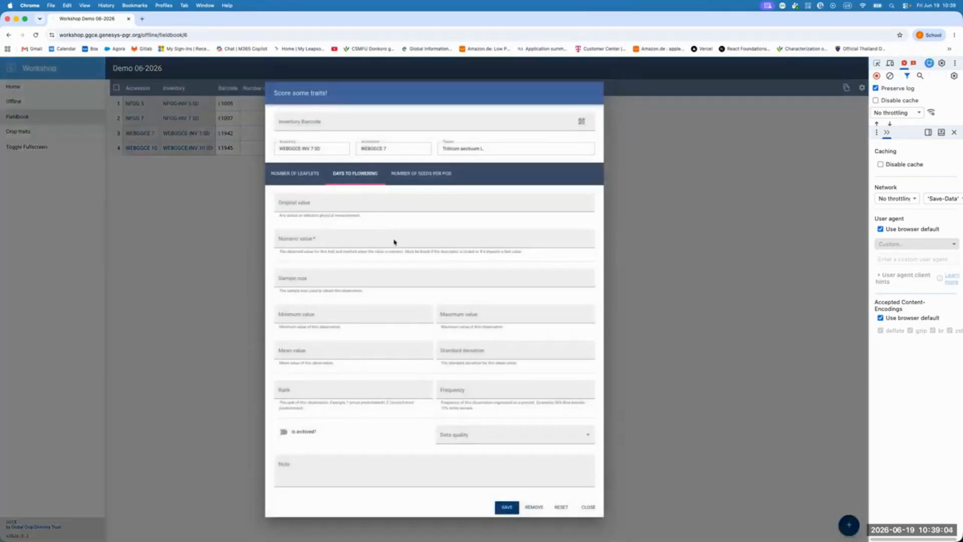
{"action": "left_click", "coordinate": [588, 508]}
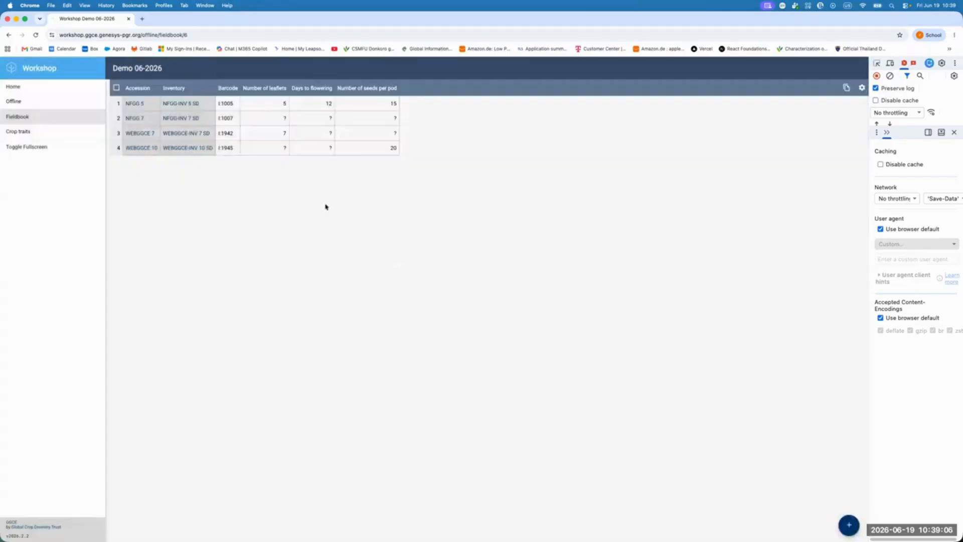
Step: Set WEBGGCE 7's Number of leaflets coded value to 5 and save, and look at WEBGGCE 10's Days to flowering scoring form
{"action": "left_click", "coordinate": [268, 139]}
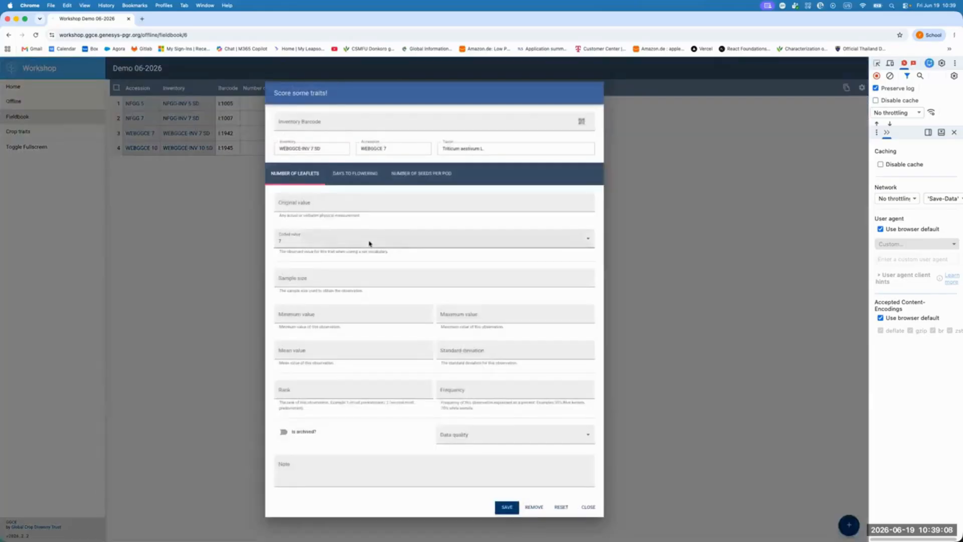
{"action": "left_click", "coordinate": [369, 244]}
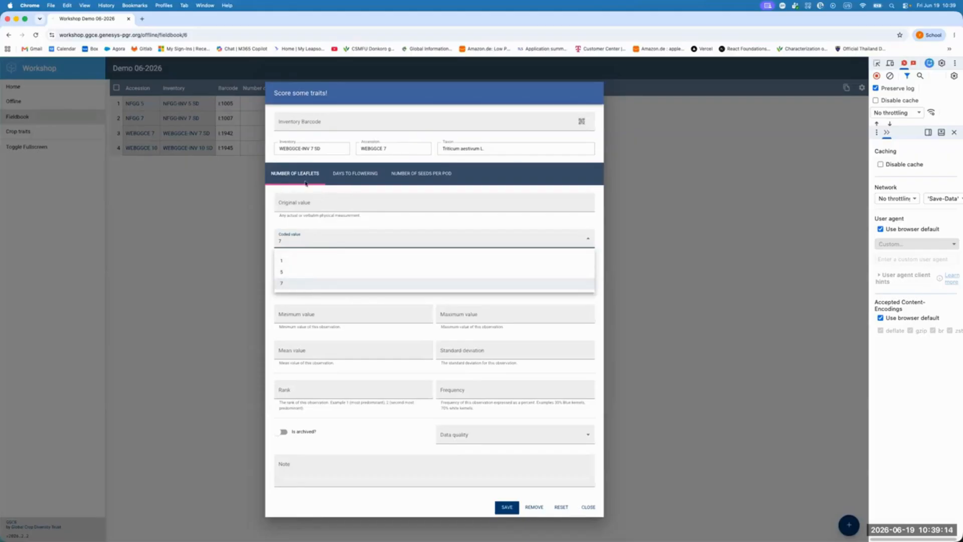
{"action": "left_click", "coordinate": [344, 274]}
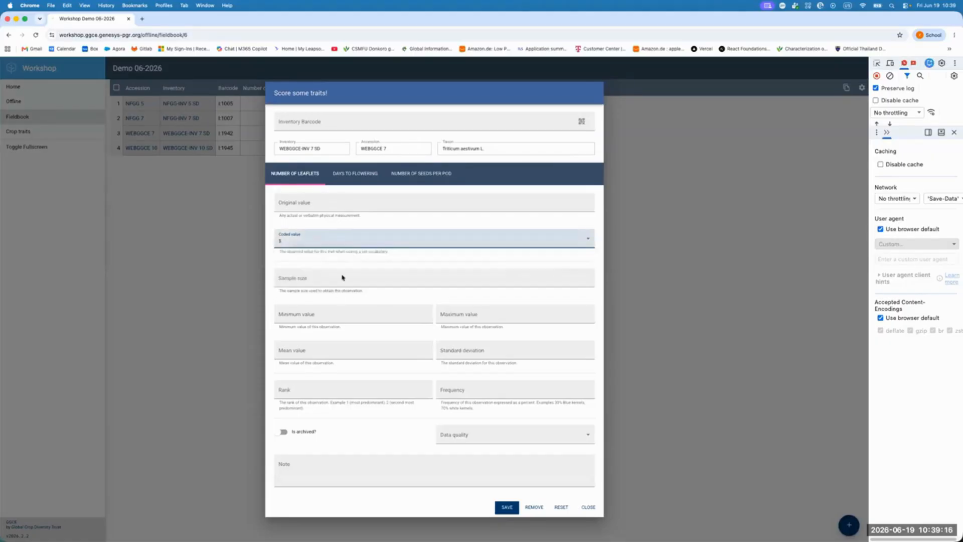
{"action": "left_click", "coordinate": [506, 507]}
{"action": "left_click", "coordinate": [588, 508]}
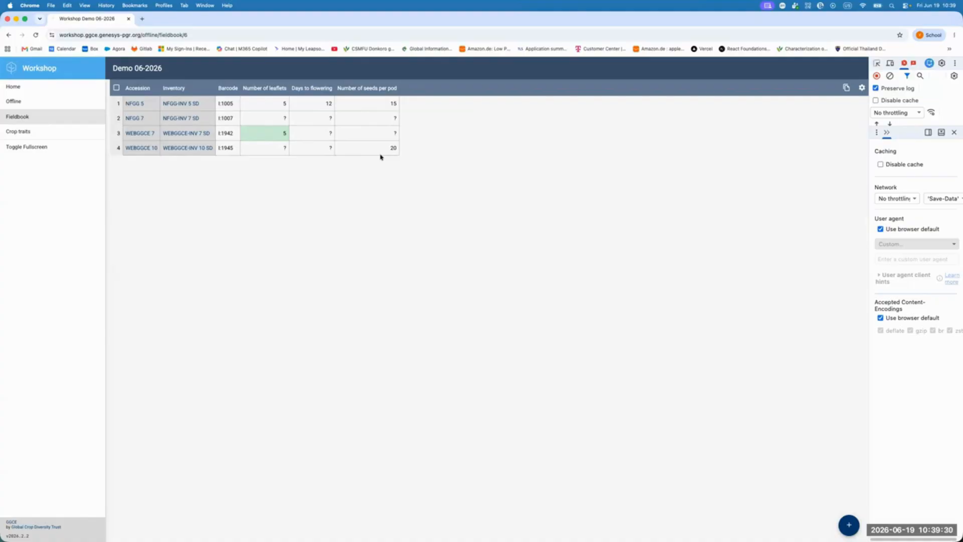
{"action": "left_click", "coordinate": [327, 148]}
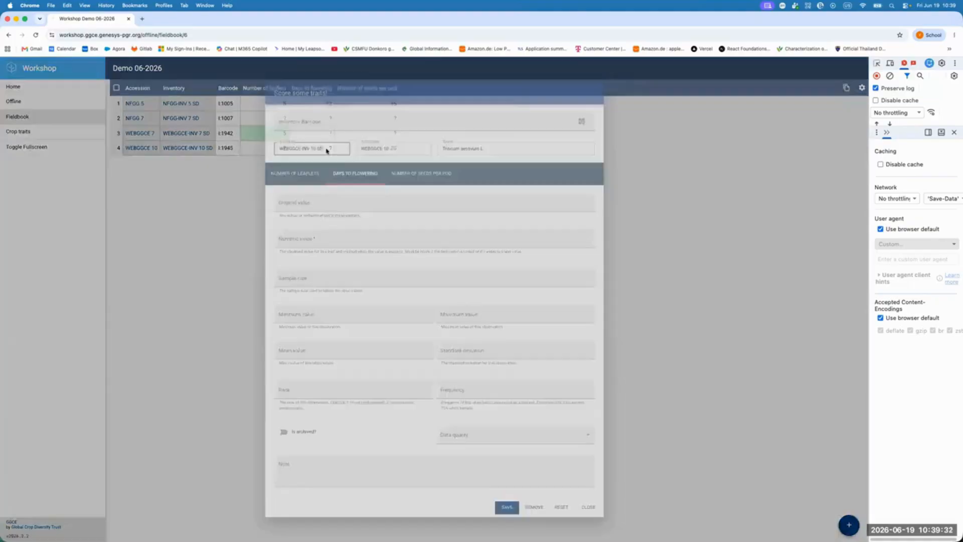
{"action": "left_click", "coordinate": [587, 506]}
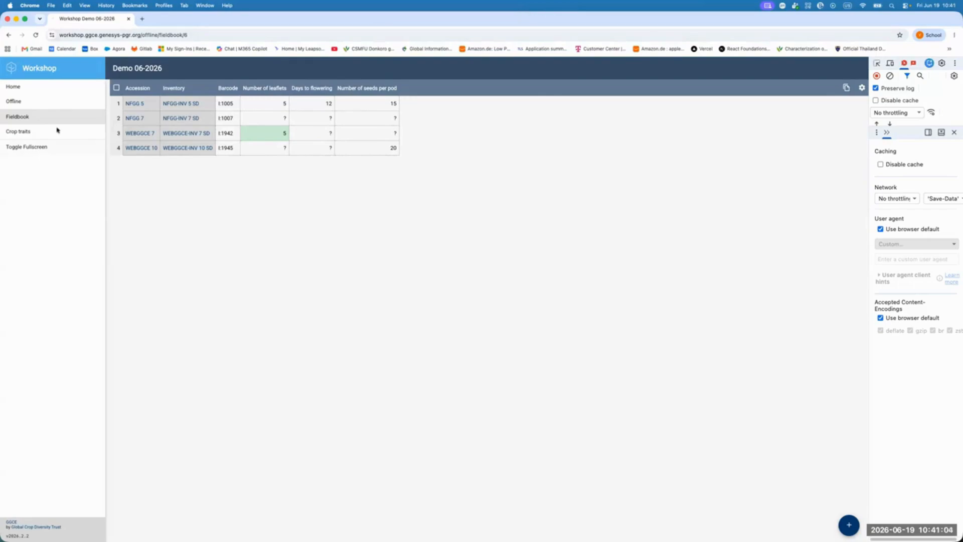
Step: Return to online mode and check the Demo 06-2026 method's trait data grid and its trait observations
{"action": "left_click", "coordinate": [19, 88]}
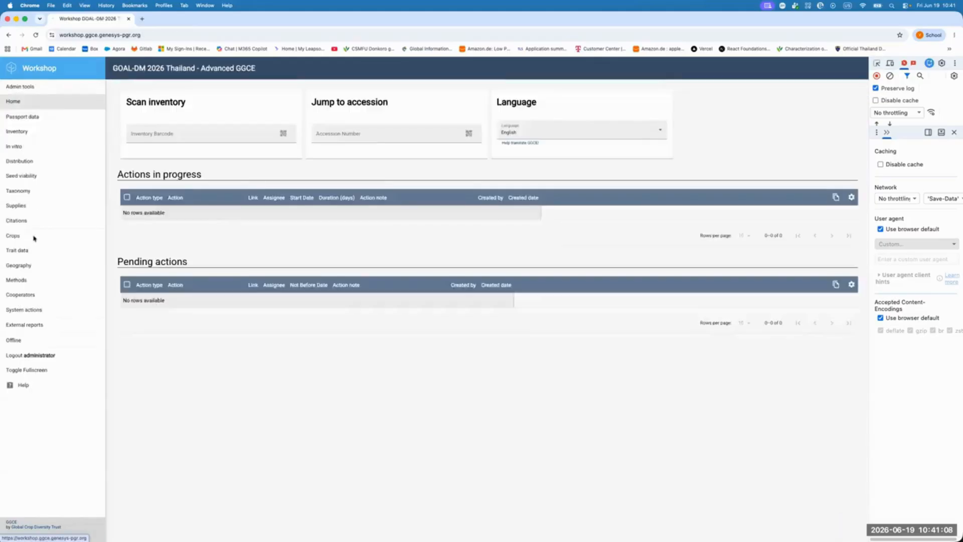
{"action": "left_click", "coordinate": [25, 280]}
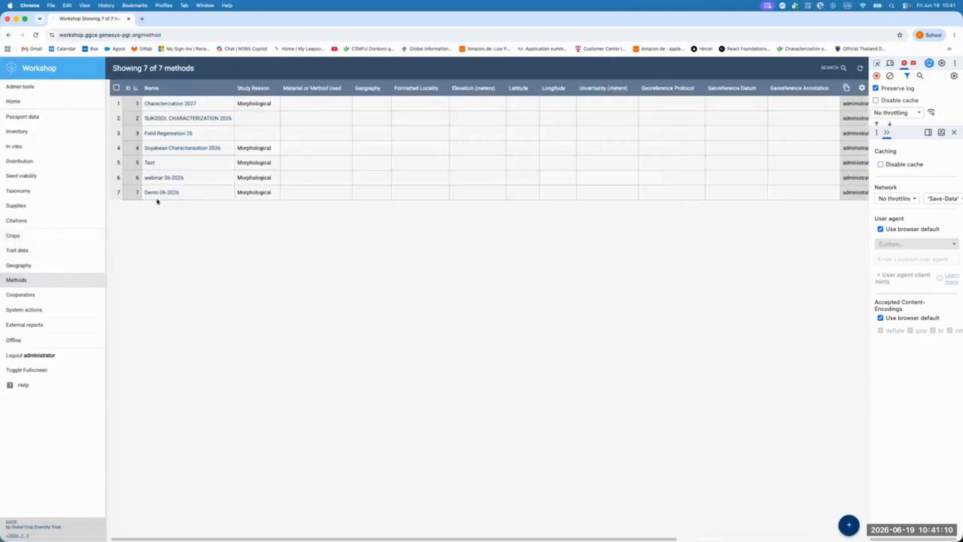
{"action": "left_click", "coordinate": [160, 193]}
{"action": "left_click", "coordinate": [304, 70]}
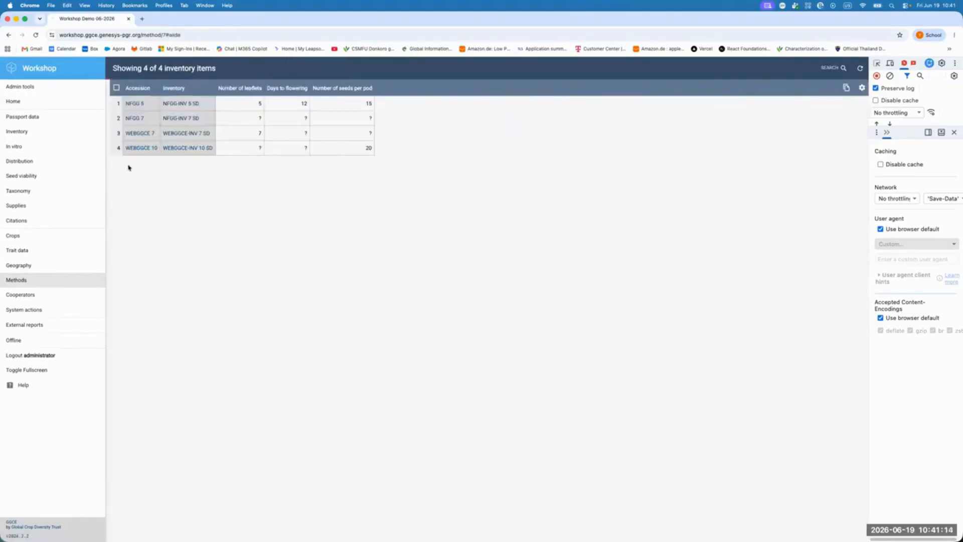
{"action": "left_click", "coordinate": [54, 280]}
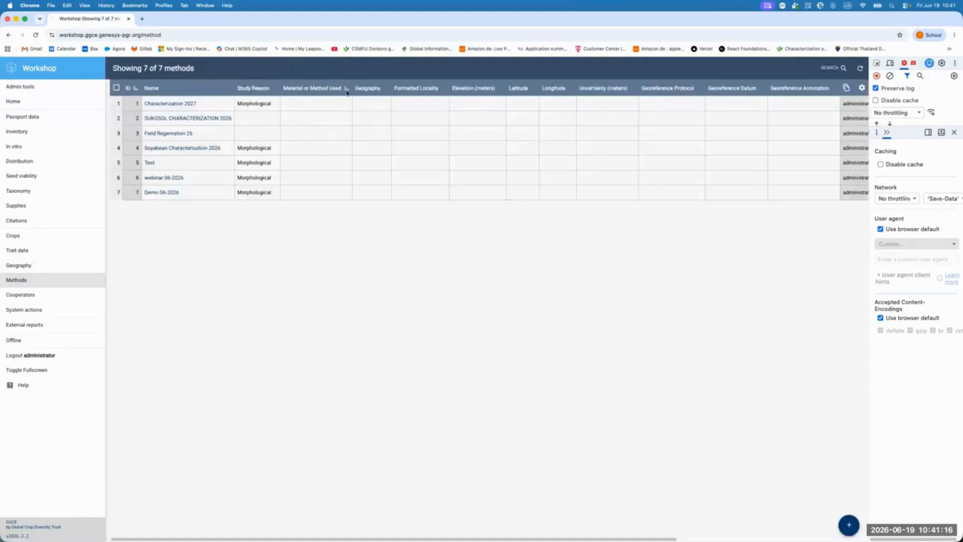
{"action": "left_click", "coordinate": [166, 192]}
{"action": "left_click", "coordinate": [316, 67]}
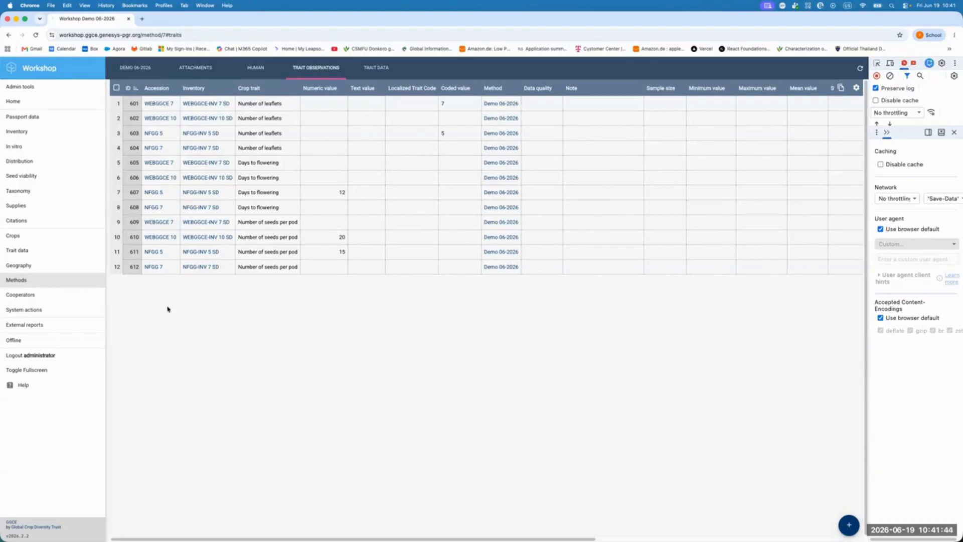
Step: Look at the form for adding a new method from the methods list and cancel it
{"action": "left_click", "coordinate": [65, 282]}
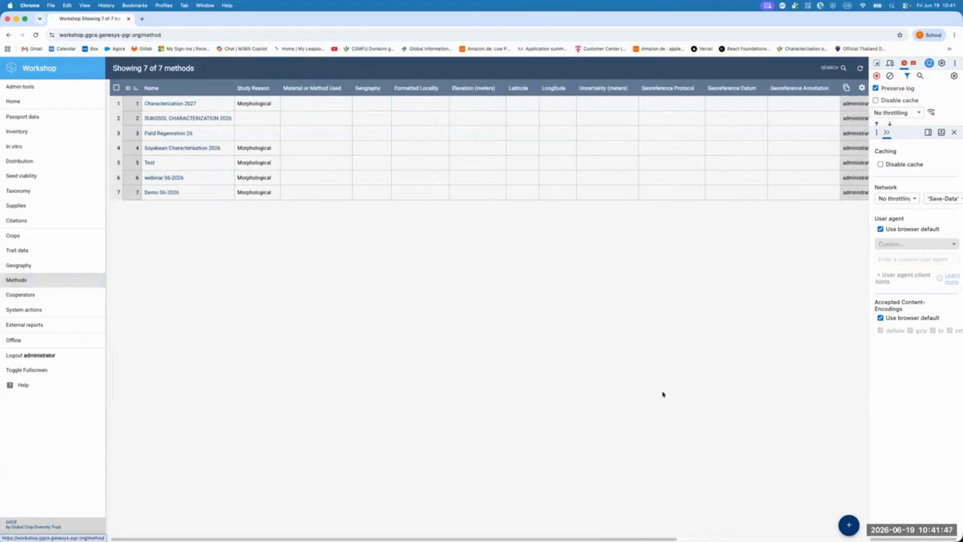
{"action": "left_click", "coordinate": [846, 523]}
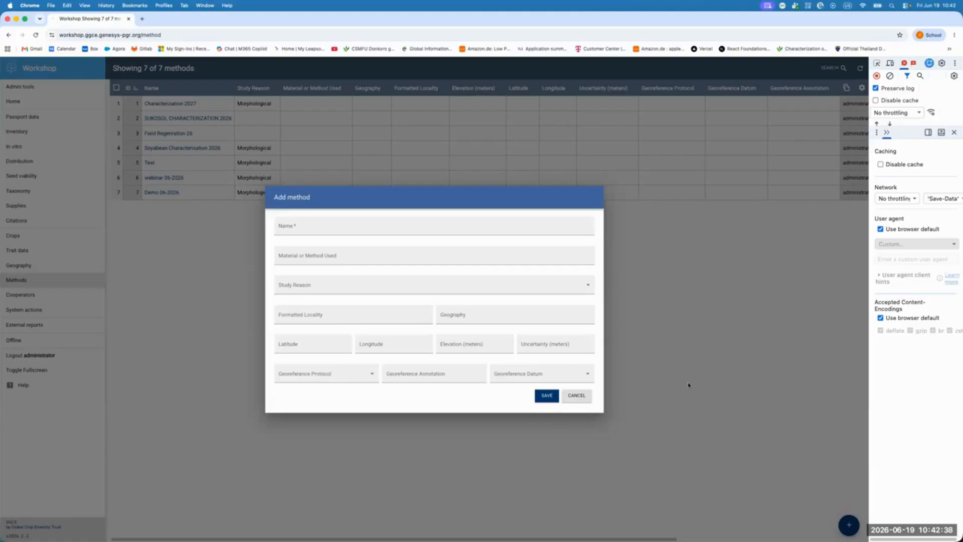
{"action": "left_click", "coordinate": [582, 397]}
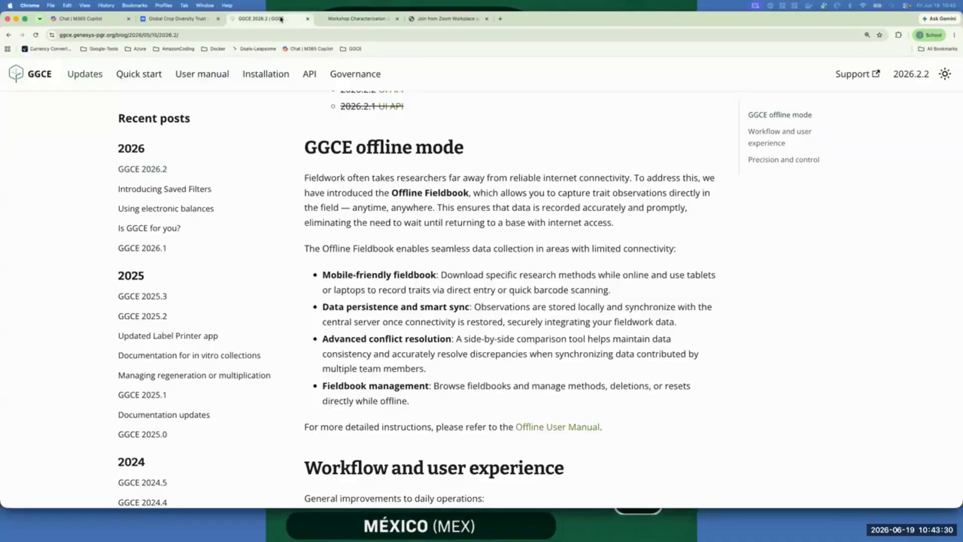
Step: Read the GGCE offline mode section of the GGCE 2026.2 release notes and its linked Offline User Manual
{"action": "scroll", "coordinate": [510, 186], "scroll_direction": "up", "scroll_amount": 6}
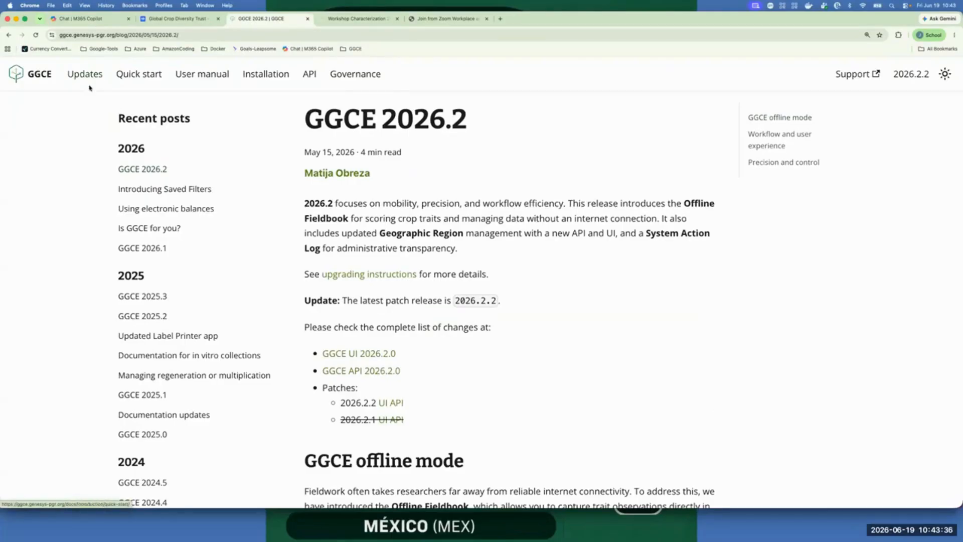
{"action": "scroll", "coordinate": [577, 356], "scroll_direction": "down", "scroll_amount": 3}
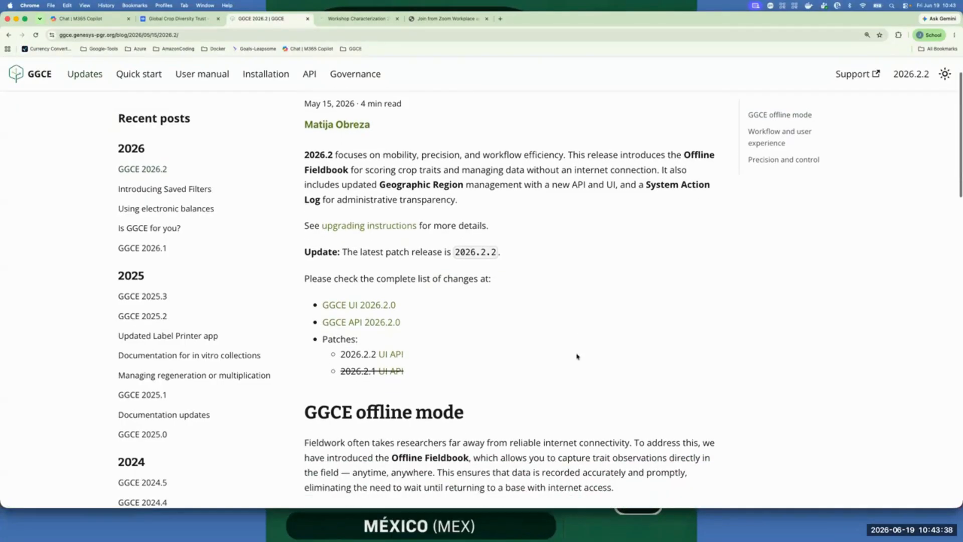
{"action": "scroll", "coordinate": [590, 349], "scroll_direction": "down", "scroll_amount": 5}
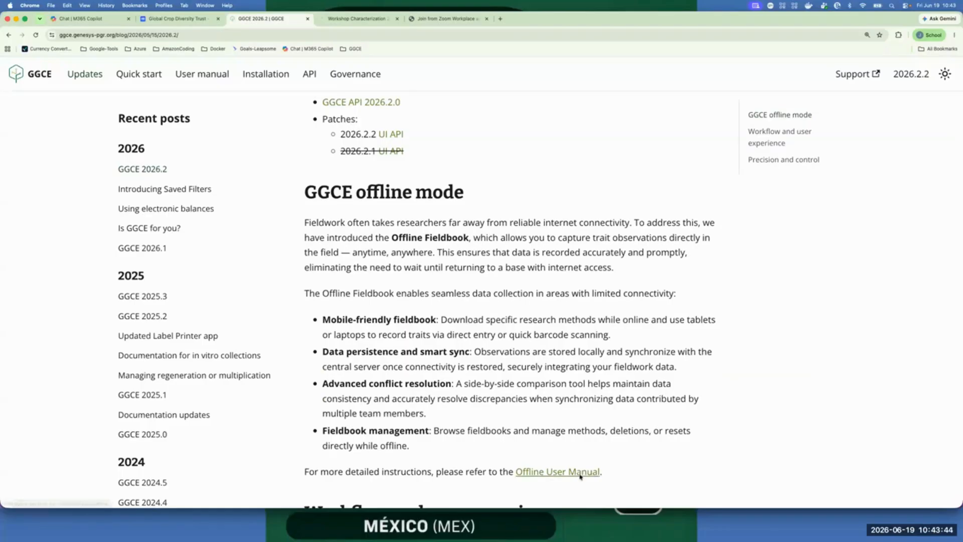
{"action": "scroll", "coordinate": [577, 467], "scroll_direction": "down", "scroll_amount": 1}
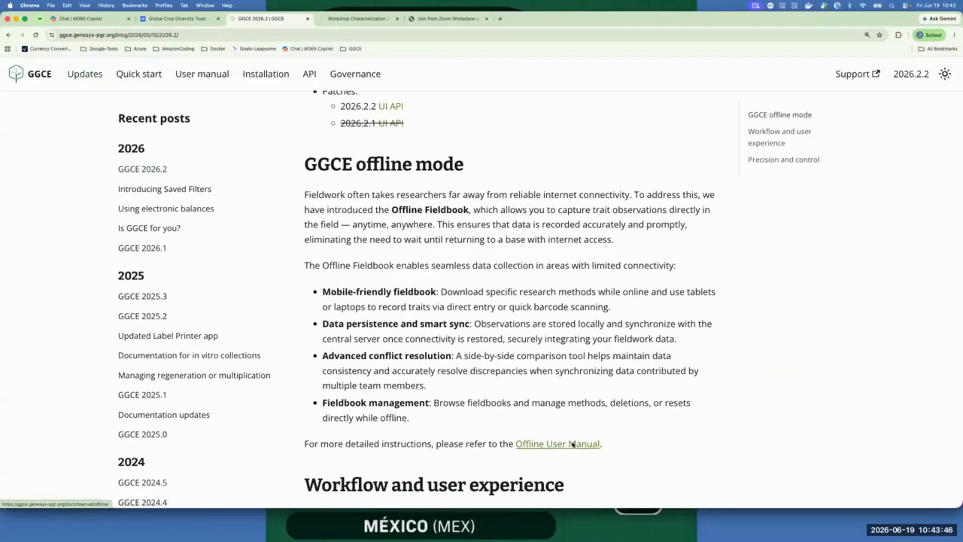
{"action": "left_click", "coordinate": [572, 442]}
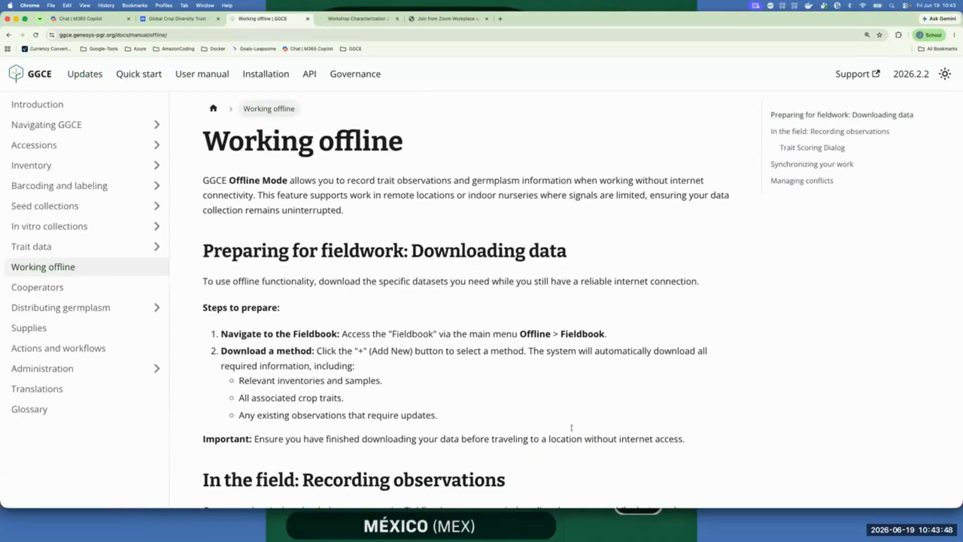
{"action": "scroll", "coordinate": [562, 376], "scroll_direction": "down", "scroll_amount": 8}
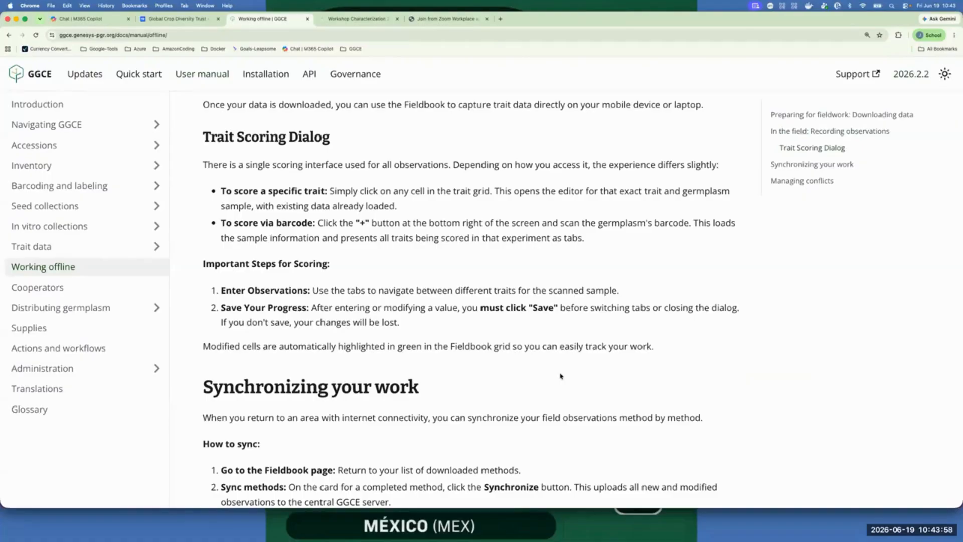
{"action": "scroll", "coordinate": [561, 376], "scroll_direction": "up", "scroll_amount": 4}
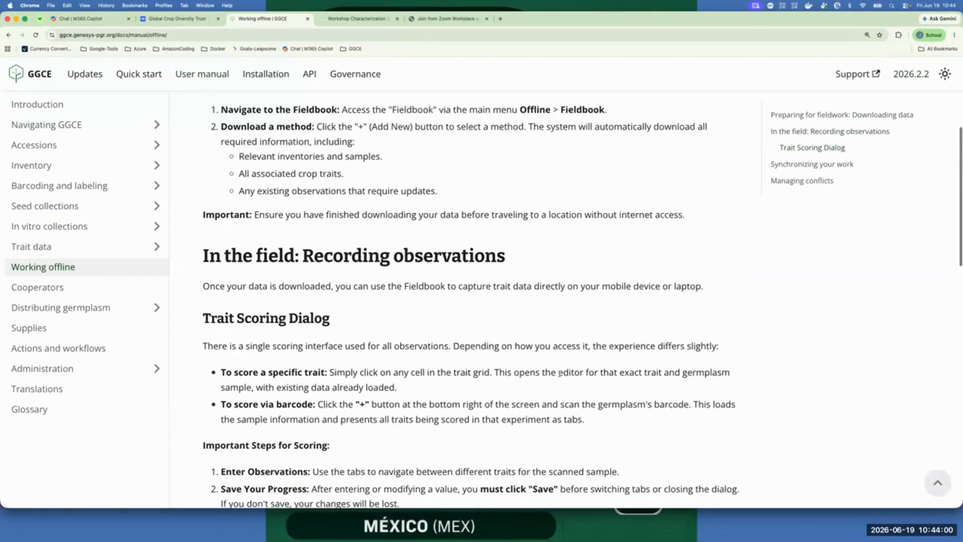
{"action": "left_click", "coordinate": [8, 36]}
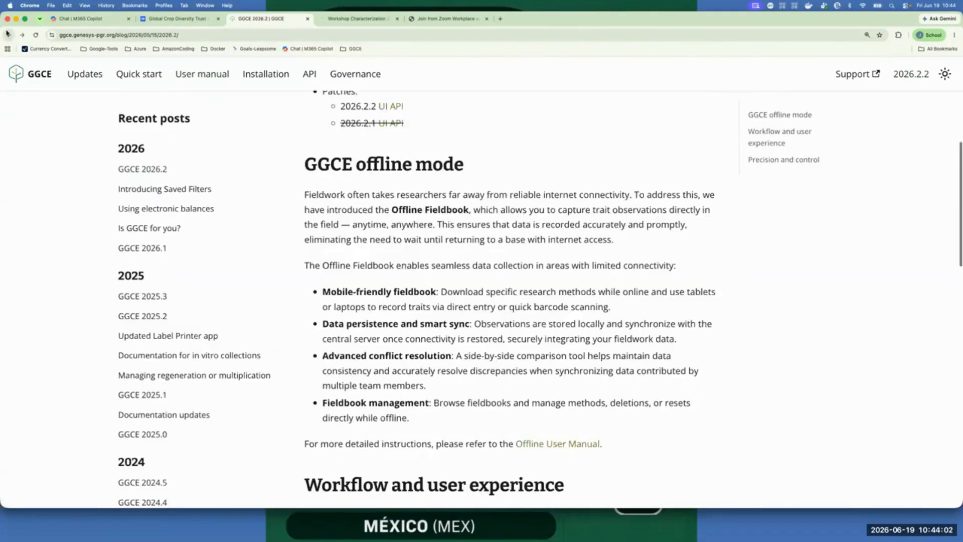
Step: Read the Introducing Saved Filters post linked in the Workflow and user experience section and return to the release notes
{"action": "scroll", "coordinate": [514, 326], "scroll_direction": "down", "scroll_amount": 5}
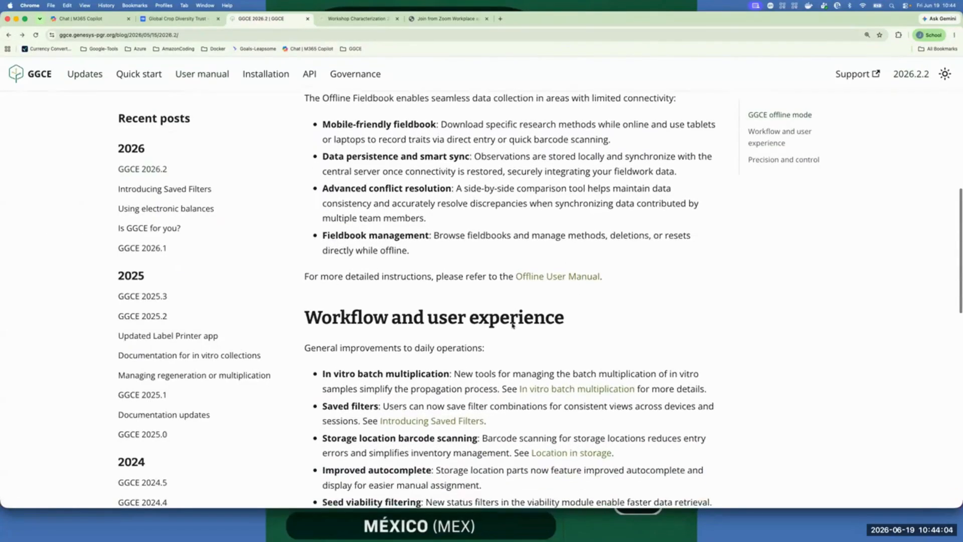
{"action": "scroll", "coordinate": [513, 326], "scroll_direction": "down", "scroll_amount": 1}
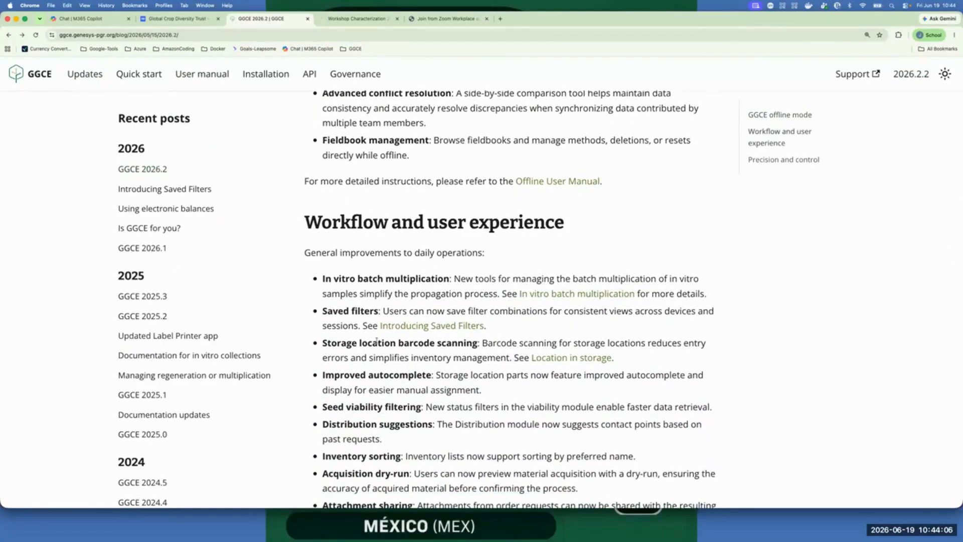
{"action": "left_click", "coordinate": [401, 327]}
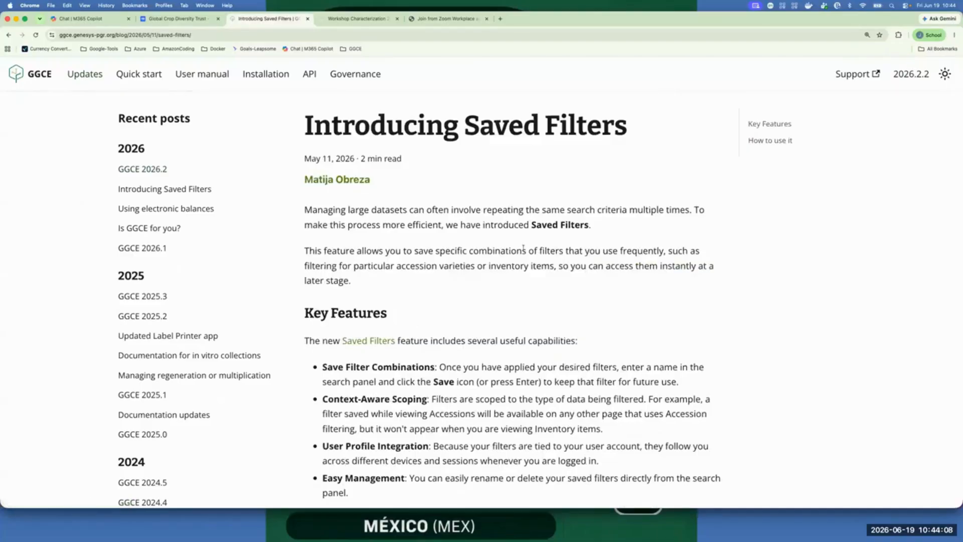
{"action": "scroll", "coordinate": [523, 248], "scroll_direction": "down", "scroll_amount": 2}
{"action": "scroll", "coordinate": [523, 248], "scroll_direction": "down", "scroll_amount": 3}
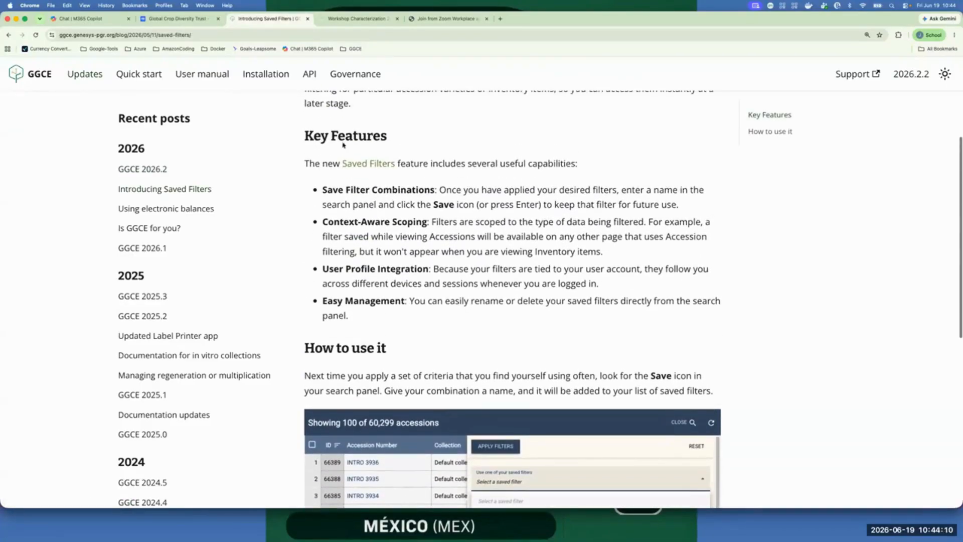
{"action": "left_click", "coordinate": [9, 36]}
Step: Review the Workflow and user experience improvements and the Precision and control features in the GGCE 2026.2 release notes
{"action": "scroll", "coordinate": [498, 222], "scroll_direction": "down", "scroll_amount": 1}
{"action": "scroll", "coordinate": [498, 222], "scroll_direction": "down", "scroll_amount": 2}
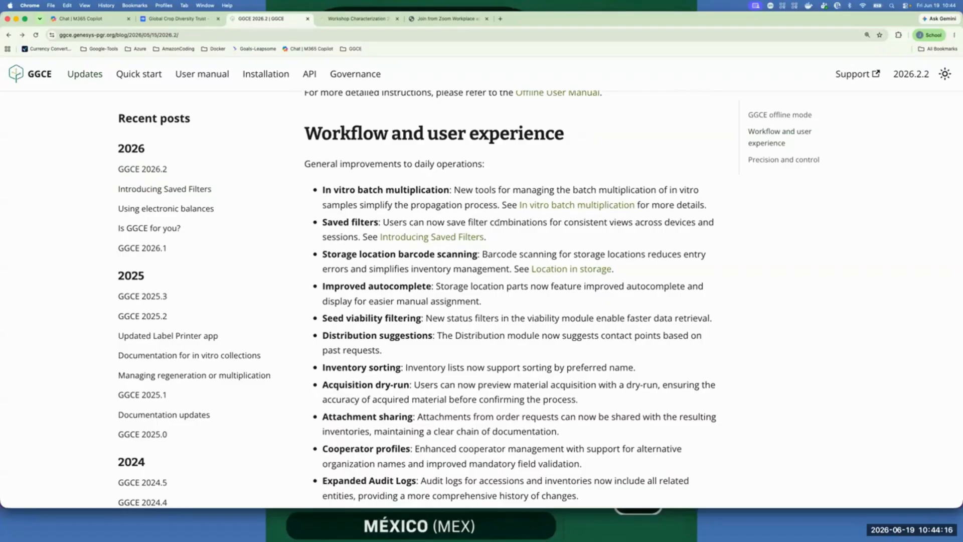
{"action": "scroll", "coordinate": [498, 222], "scroll_direction": "down", "scroll_amount": 3}
{"action": "scroll", "coordinate": [498, 222], "scroll_direction": "down", "scroll_amount": 3}
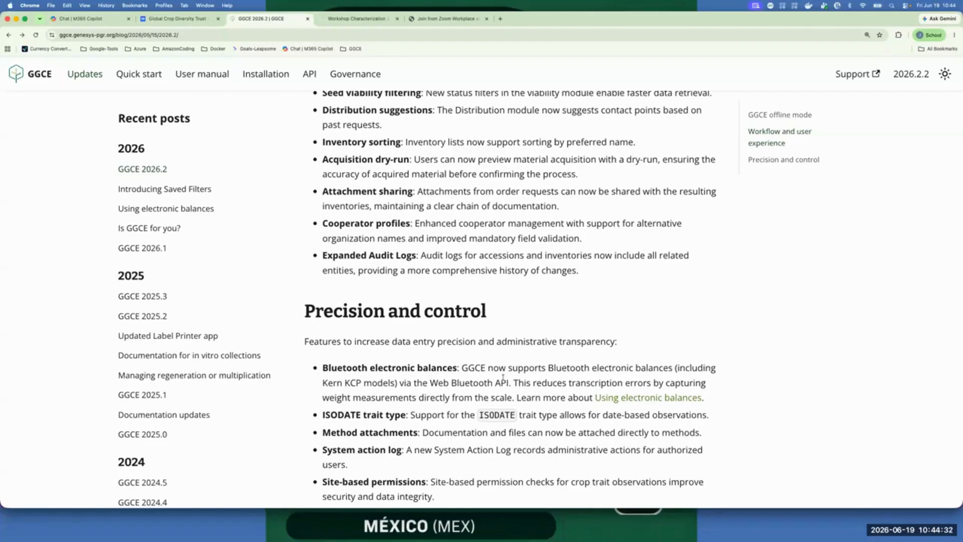
{"action": "scroll", "coordinate": [503, 377], "scroll_direction": "down", "scroll_amount": 2}
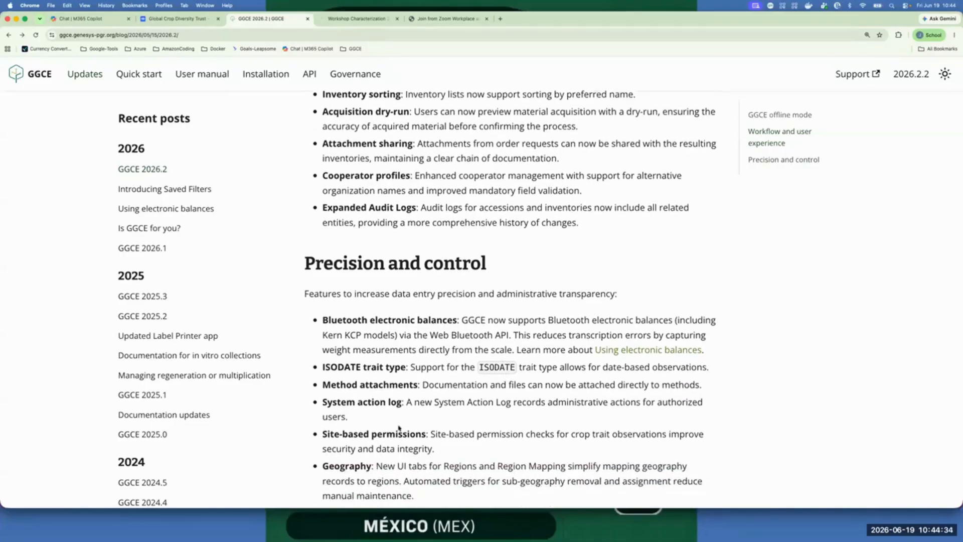
{"action": "scroll", "coordinate": [399, 428], "scroll_direction": "down", "scroll_amount": 2}
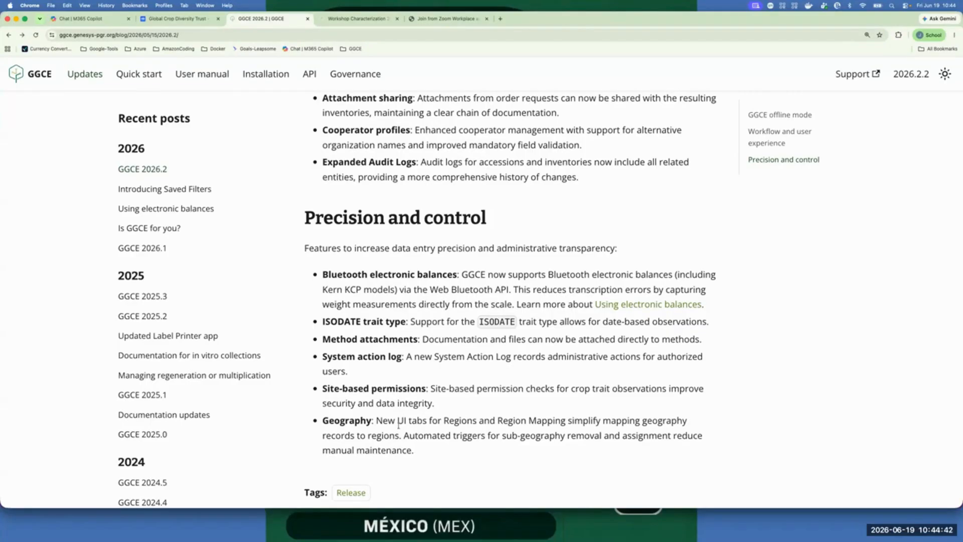
{"action": "scroll", "coordinate": [399, 423], "scroll_direction": "up", "scroll_amount": 1}
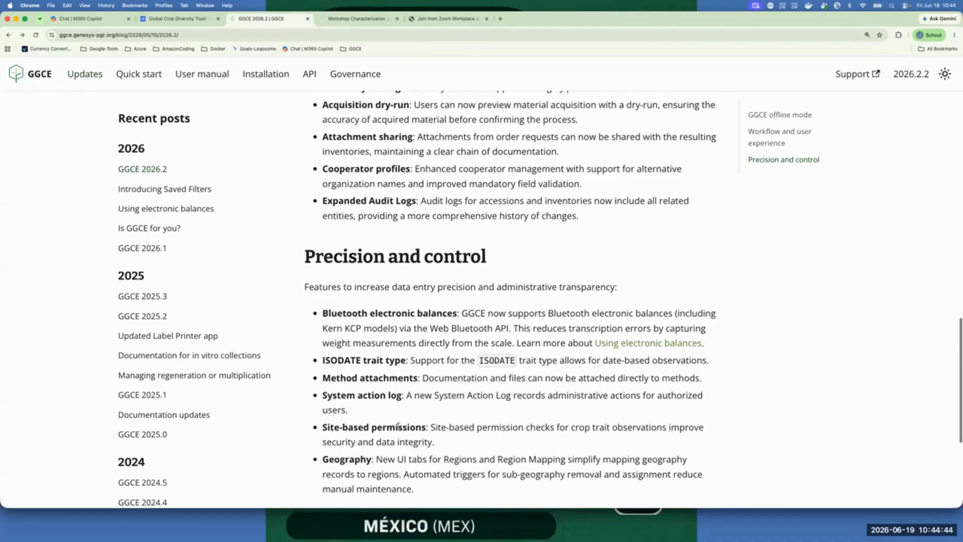
{"action": "scroll", "coordinate": [399, 425], "scroll_direction": "up", "scroll_amount": 8}
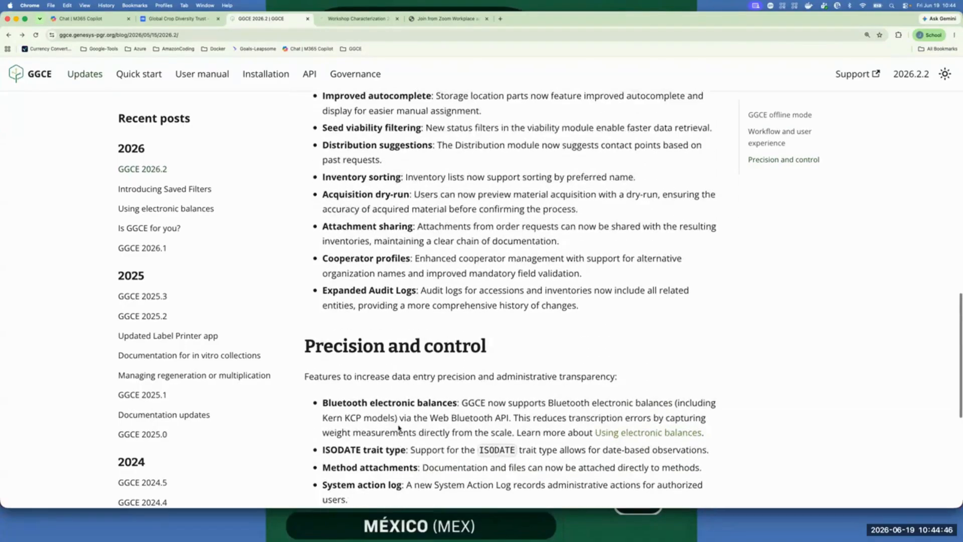